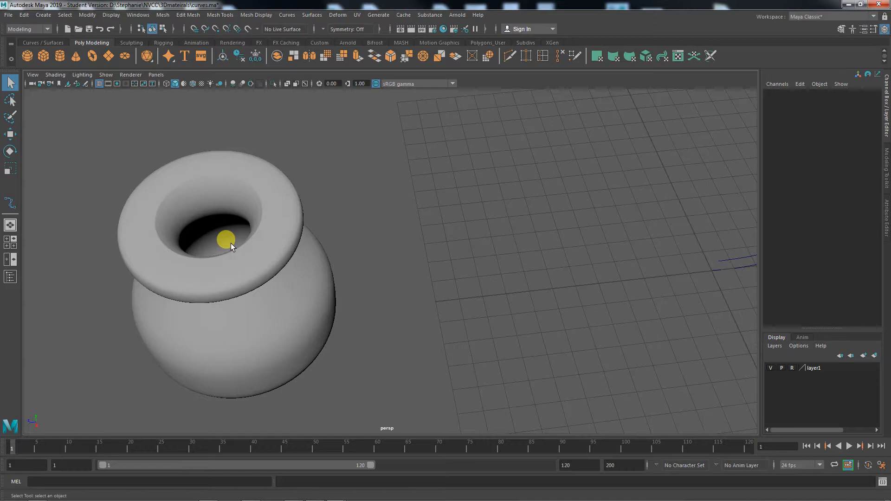
Examine the finished vase's inner wall by switching layer1 to template display and back to normal
alt+drag(492, 324, 389, 325)
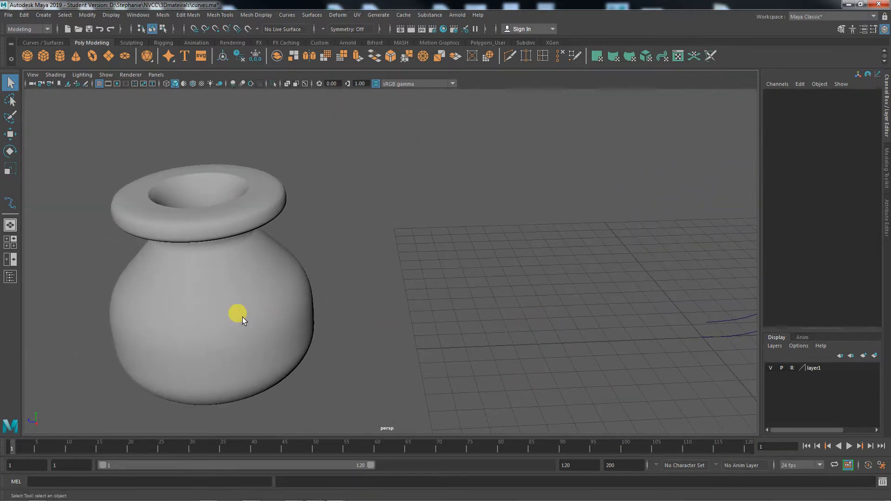
click(792, 368)
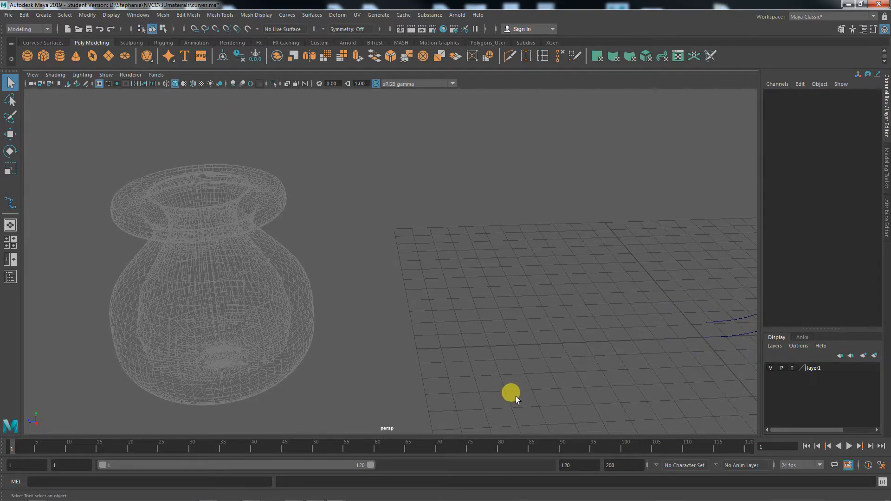
alt+drag(516, 396, 512, 373)
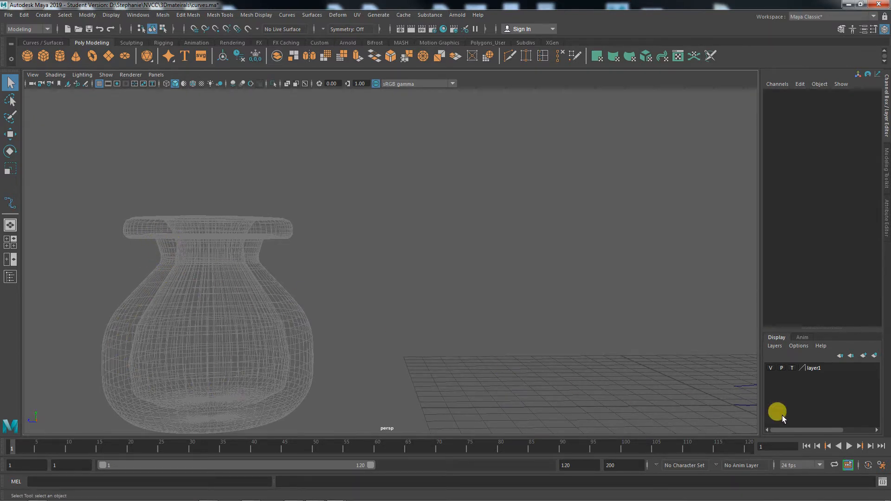
click(791, 367)
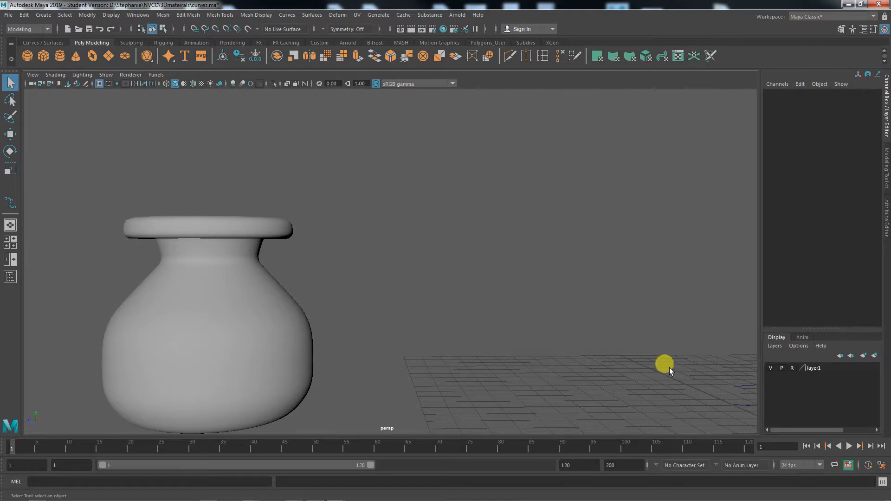
Select the S-shaped profile curve on the grid and examine it from an angle
alt+middle_drag(613, 370, 195, 362)
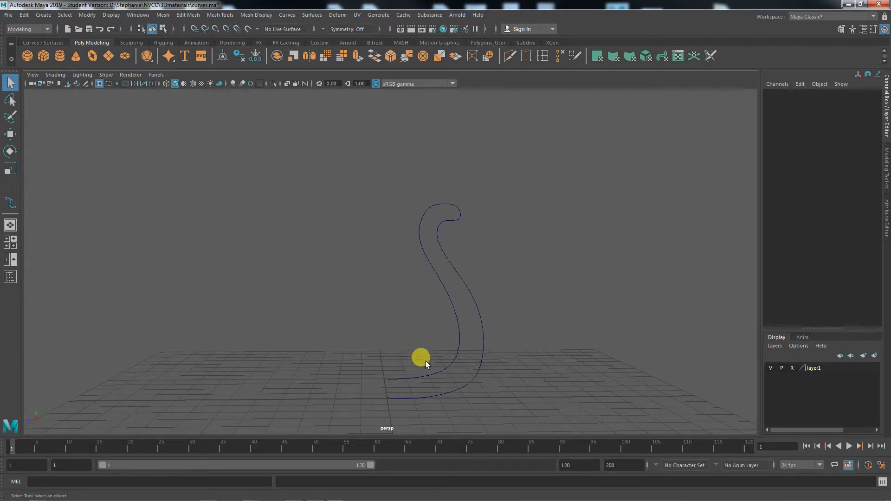
drag(425, 361, 483, 405)
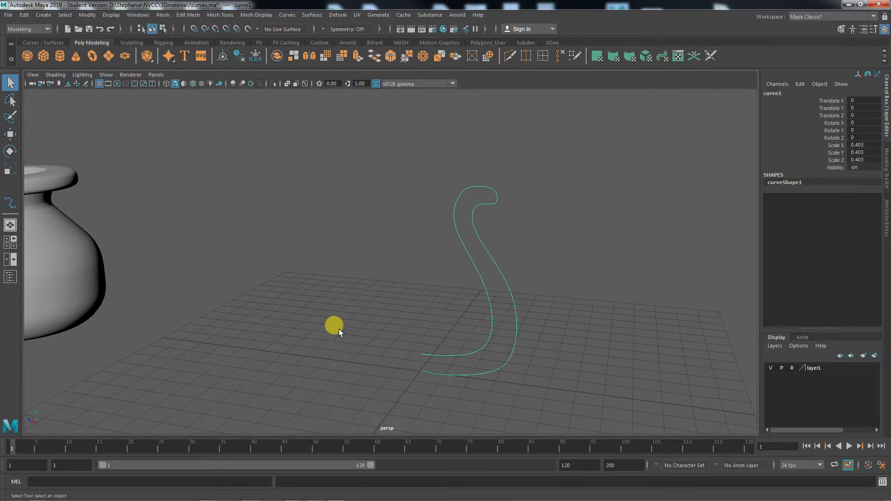
alt+drag(338, 328, 408, 348)
In the front view, delete the faces of the vase's left half
key(space)
key(space)
key(space)
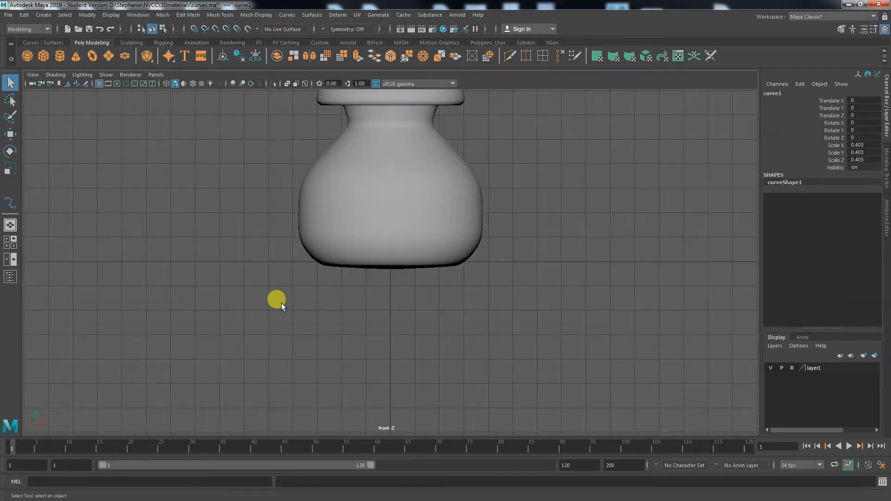
alt+middle_drag(550, 252, 542, 310)
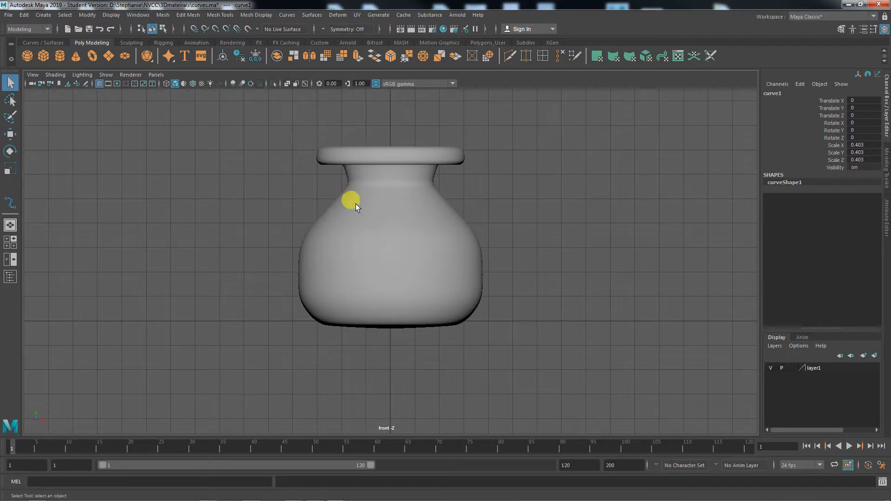
right_drag(355, 204, 352, 226)
drag(272, 126, 386, 348)
key(Delete)
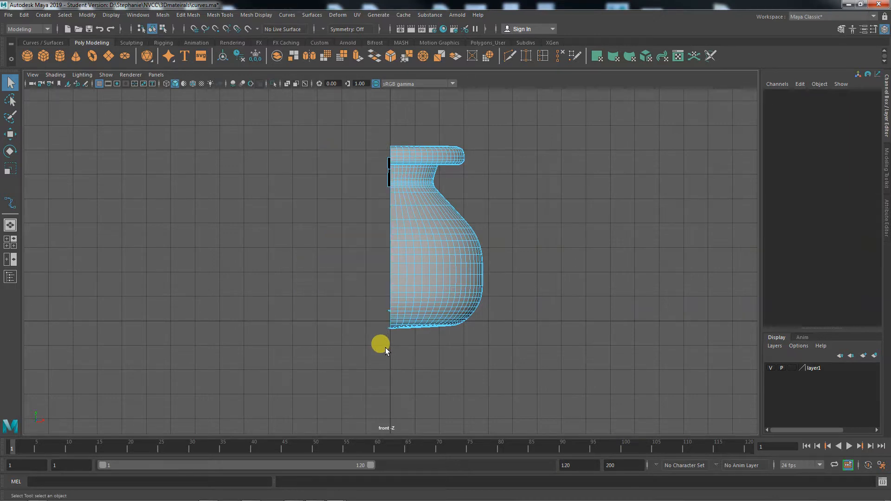
Delete the stray faces left at the base beside the front cut and inspect the cutaway in perspective
scroll(654, 390, up, 5)
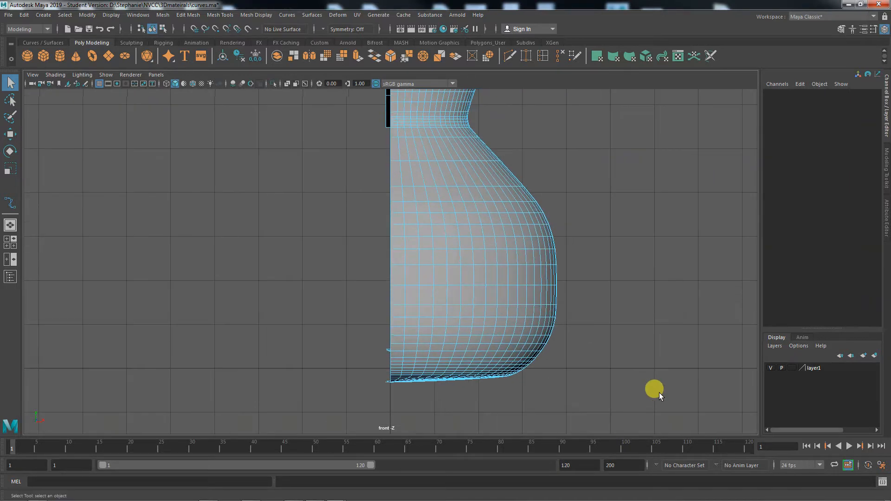
drag(362, 312, 387, 360)
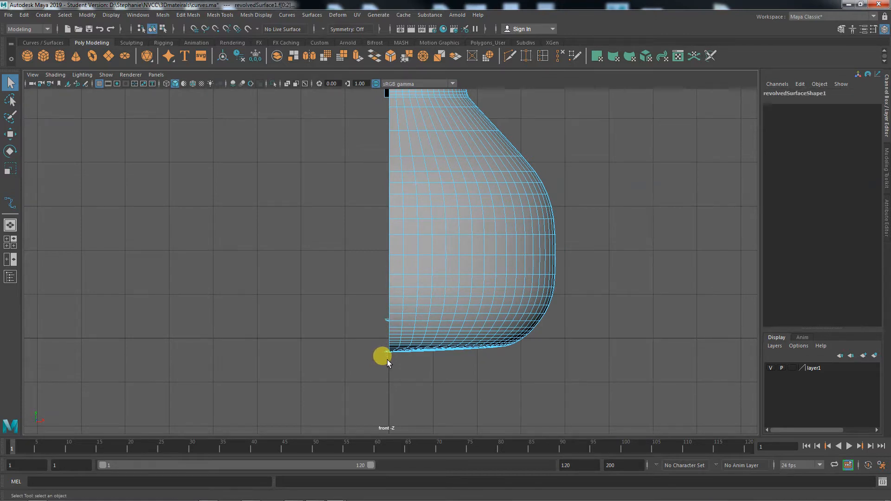
key(Delete)
key(space)
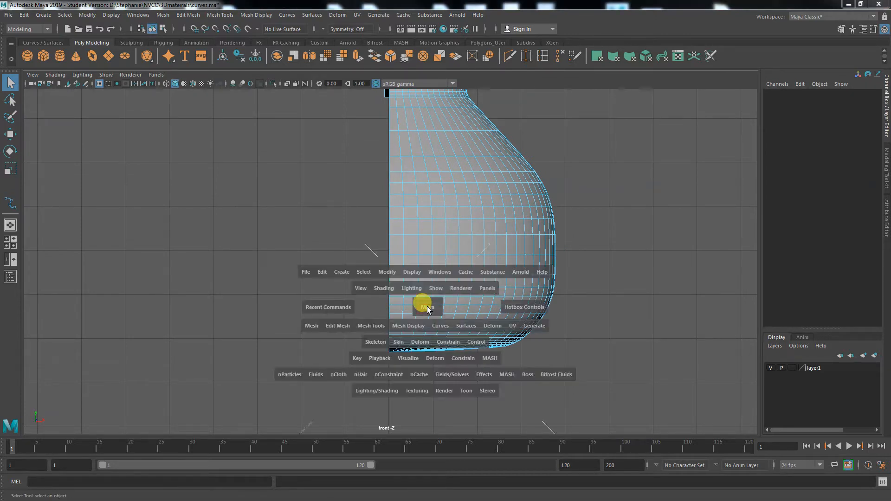
key(space)
alt+drag(477, 269, 453, 344)
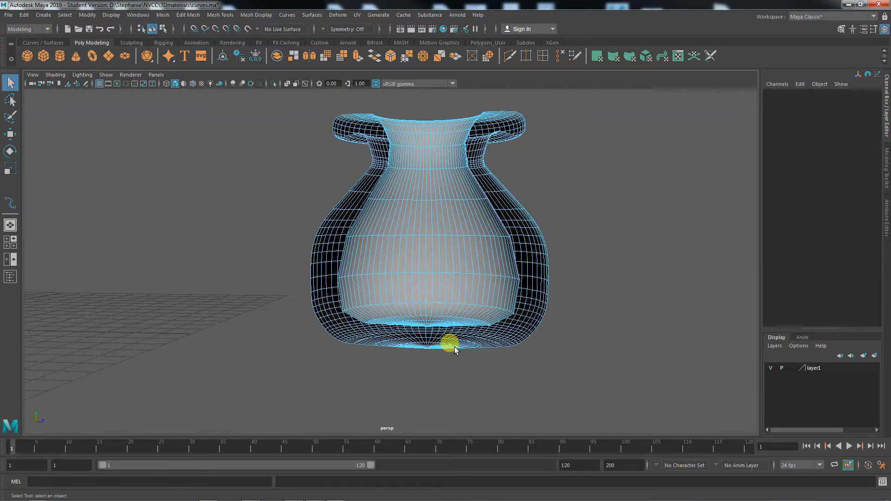
In the side view, delete the left half of the remaining vase faces
key(space)
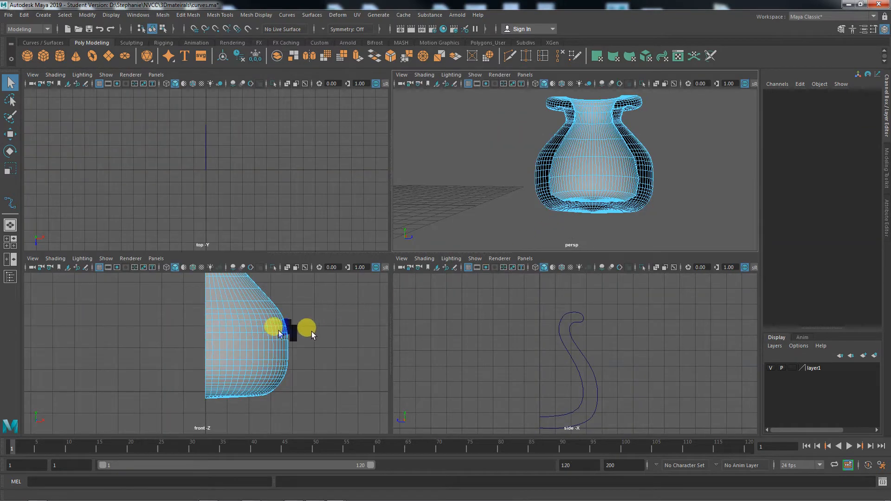
key(space)
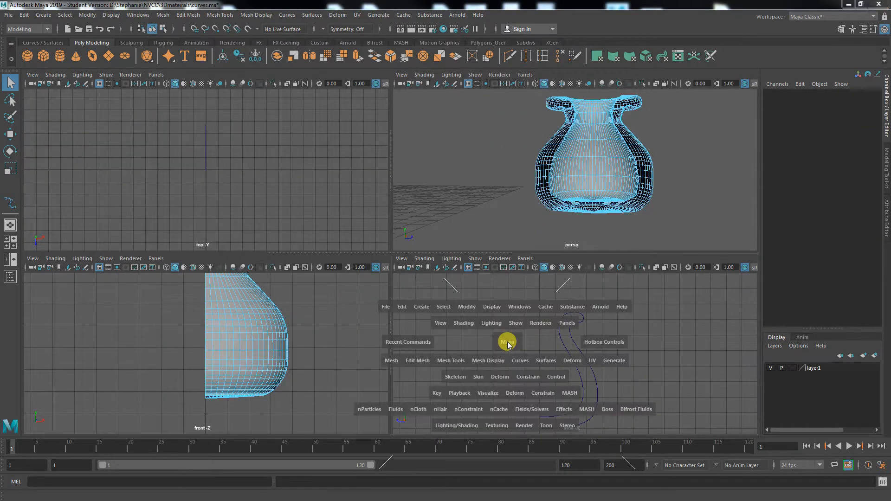
alt+middle_drag(442, 362, 643, 299)
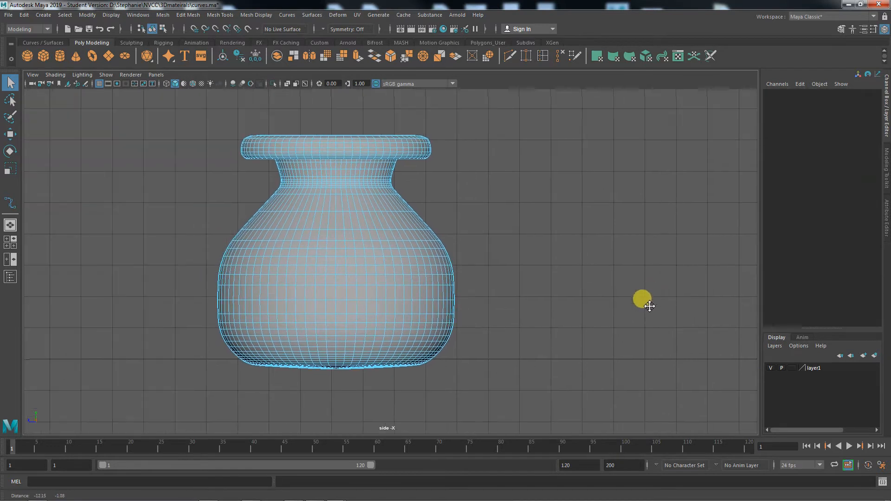
drag(166, 129, 331, 394)
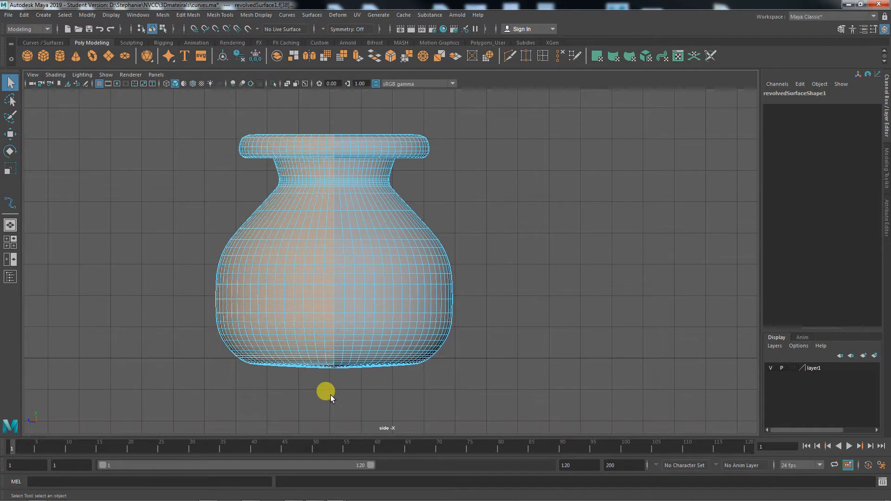
key(Delete)
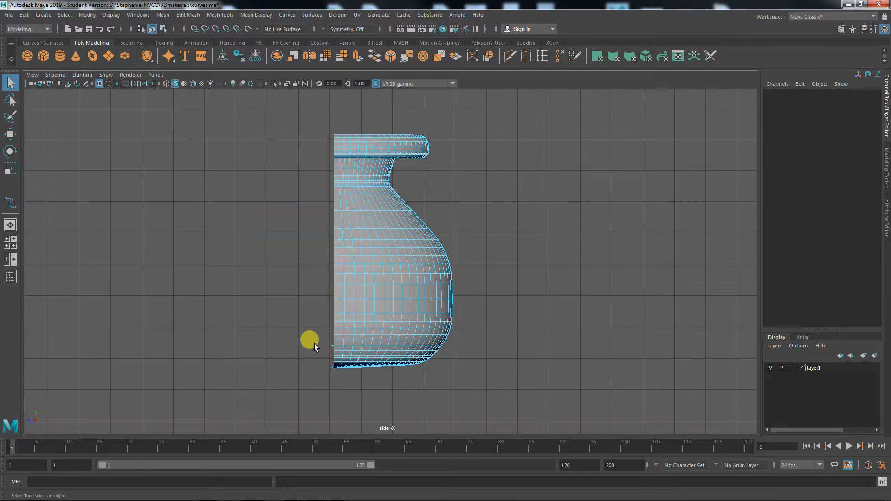
drag(325, 380, 331, 381)
Examine the quarter cutaway in perspective to study the vase's inner and outer wall profile
alt+right_drag(258, 375, 407, 378)
alt+middle_drag(406, 378, 417, 370)
key(space)
key(space)
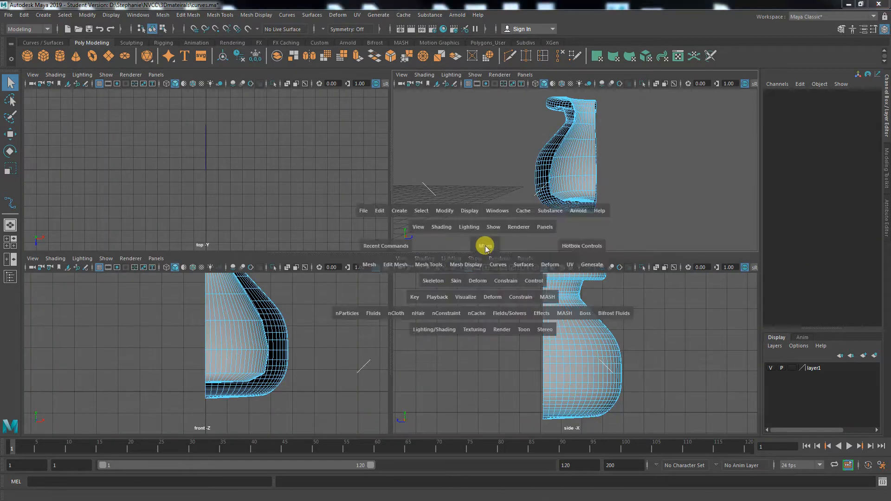
alt+drag(462, 291, 464, 324)
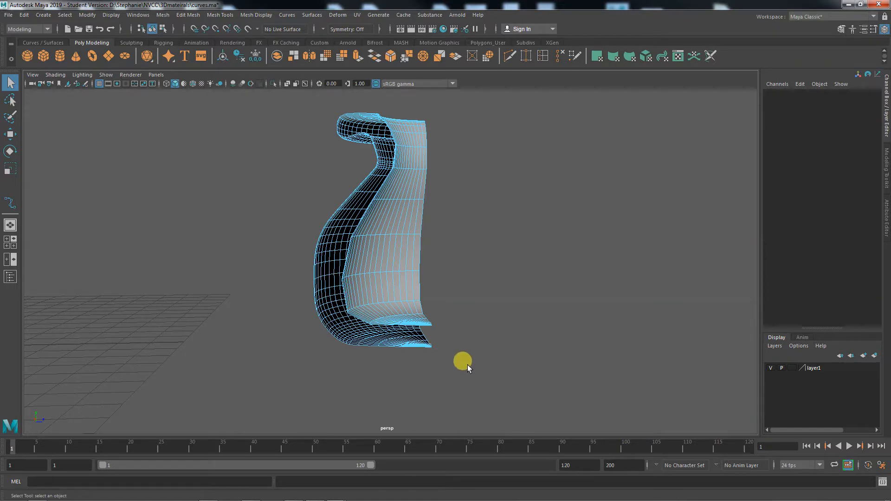
alt+drag(461, 362, 455, 312)
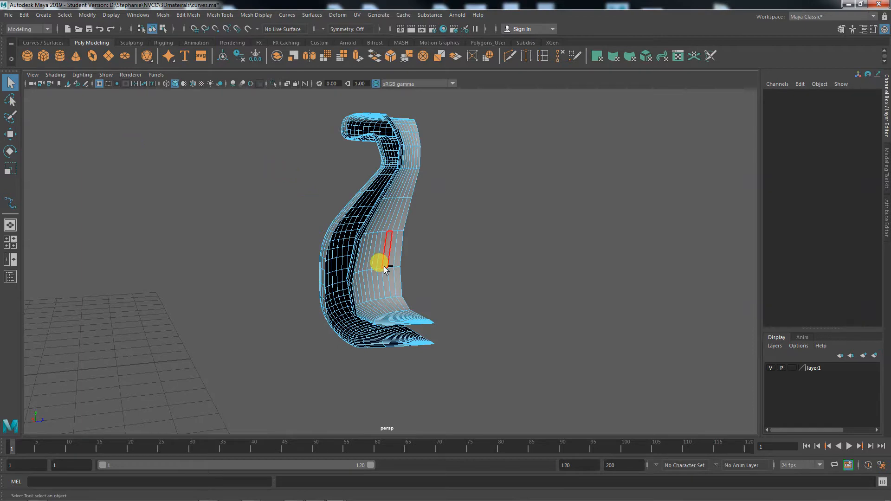
Undo the face deletions to restore the whole vase
key(ctrl+z)
key(ctrl+z)
key(ctrl+z)
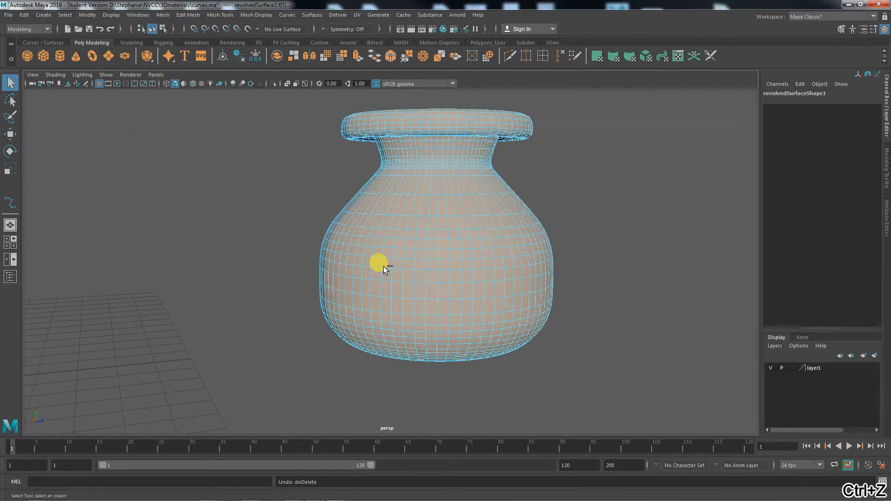
Select the profile curve on the grid and open the Revolve options for it
alt+right_drag(387, 263, 109, 300)
alt+drag(110, 301, 120, 281)
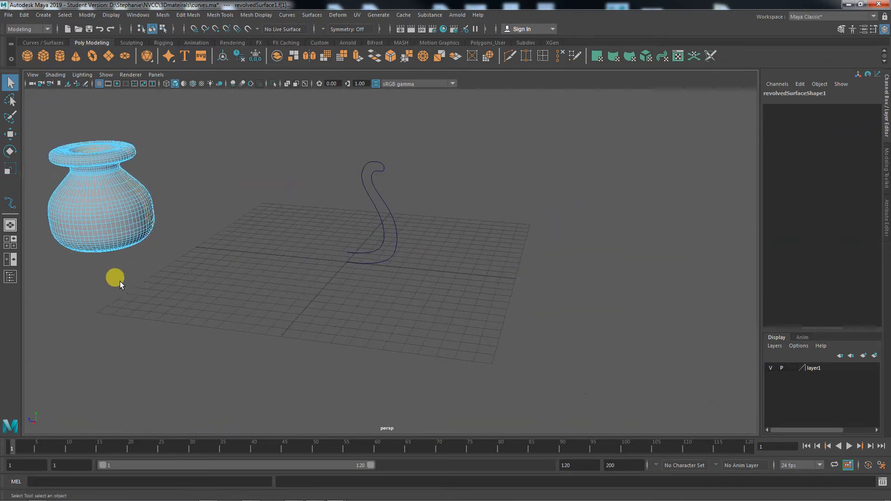
click(379, 232)
alt+drag(388, 241, 471, 268)
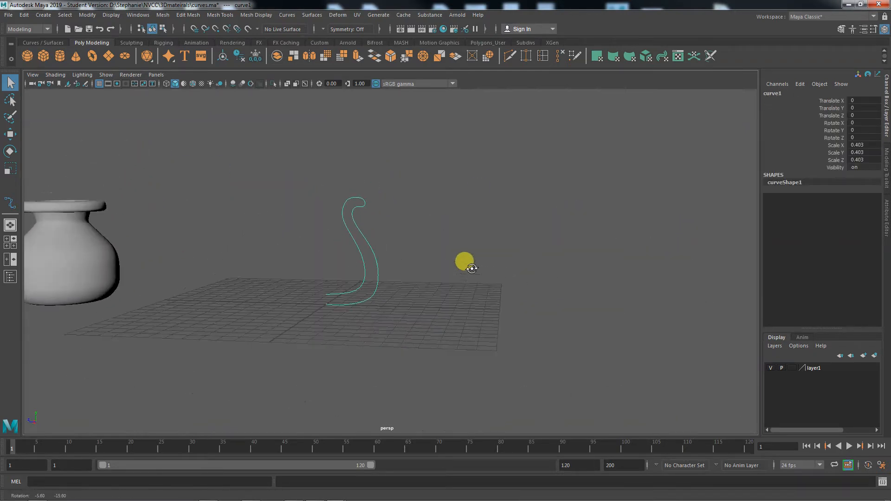
click(312, 16)
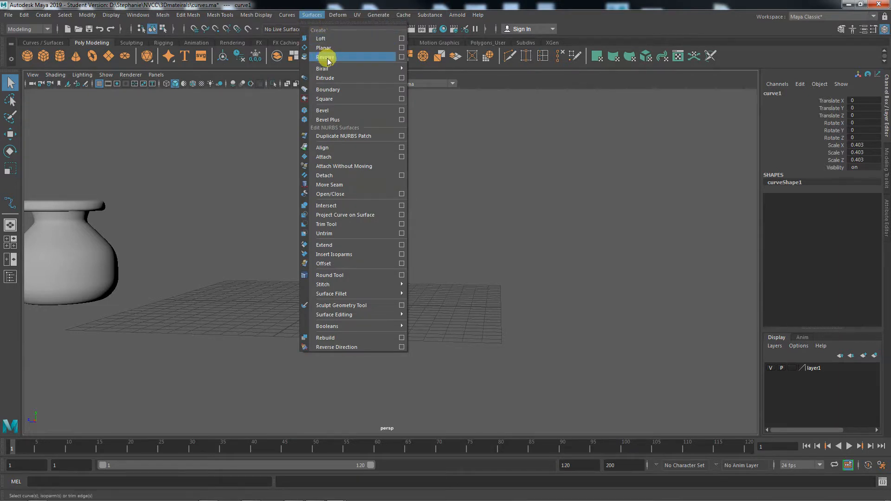
click(403, 57)
drag(177, 128, 483, 113)
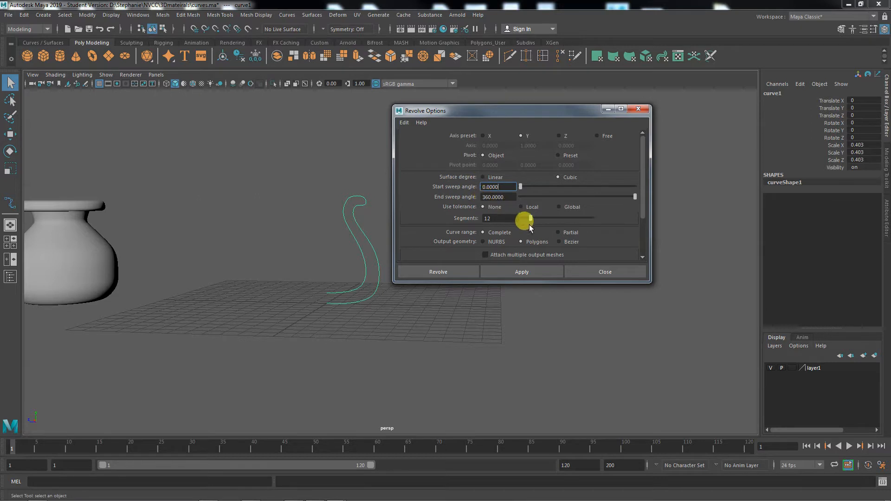
Set the revolve segments to 24
drag(531, 222, 533, 221)
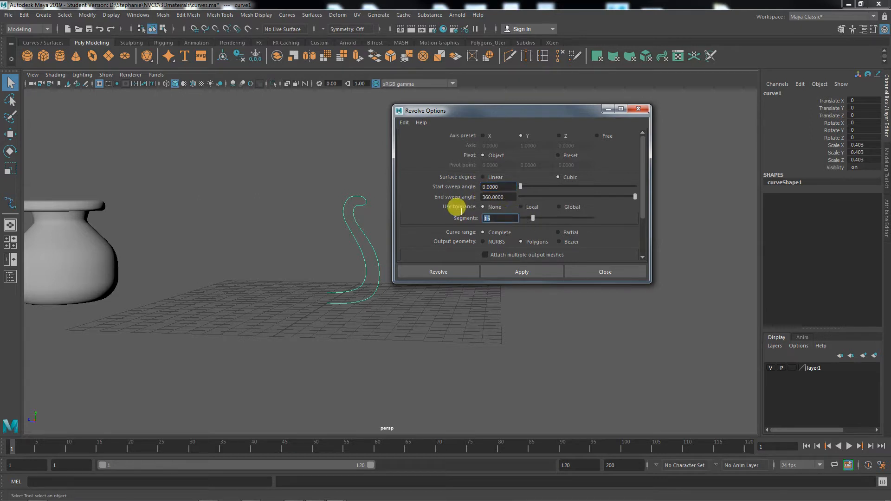
text(24)
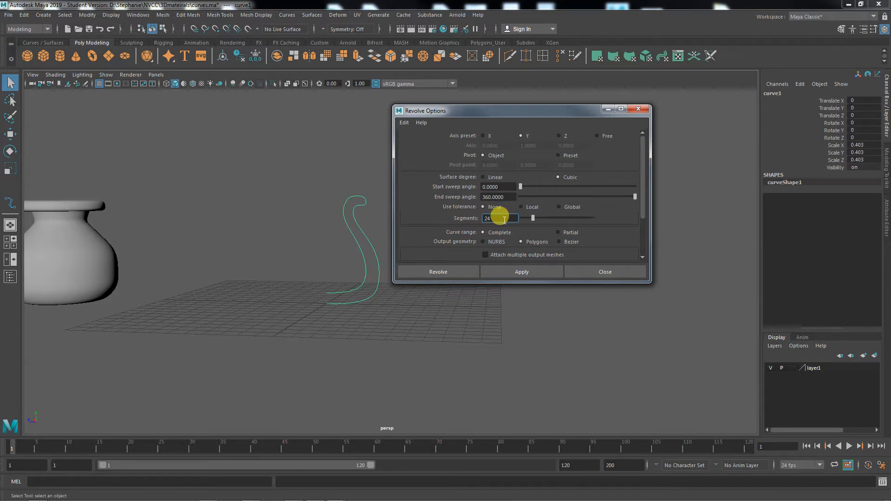
scroll(640, 215, down, 1)
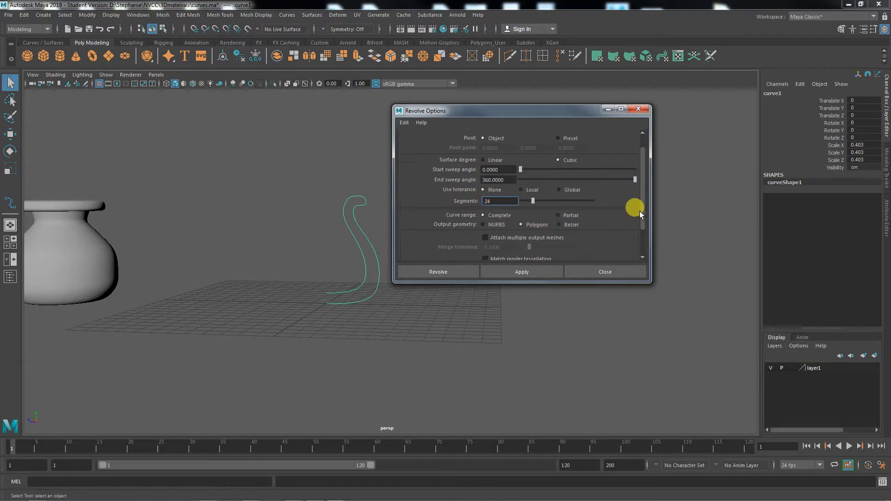
scroll(638, 223, down, 2)
Set the revolve output geometry to Polygons and the tessellation method to Standard fit
click(495, 188)
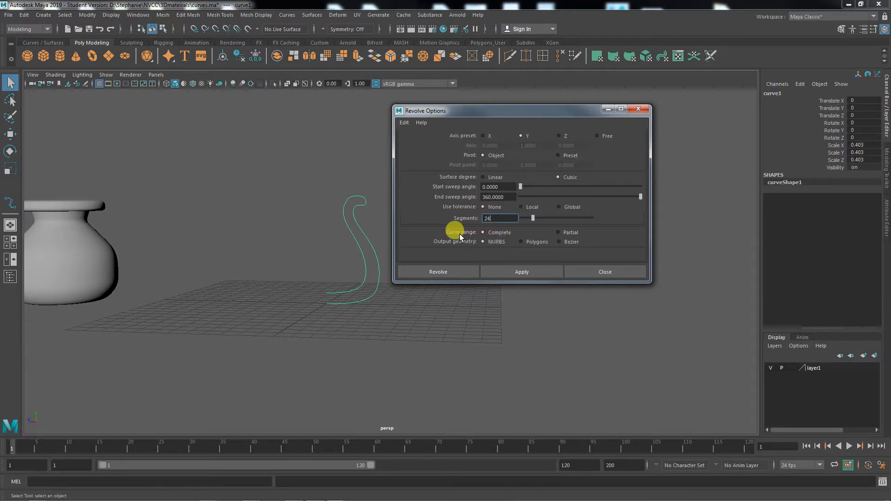
click(537, 242)
drag(636, 189, 631, 235)
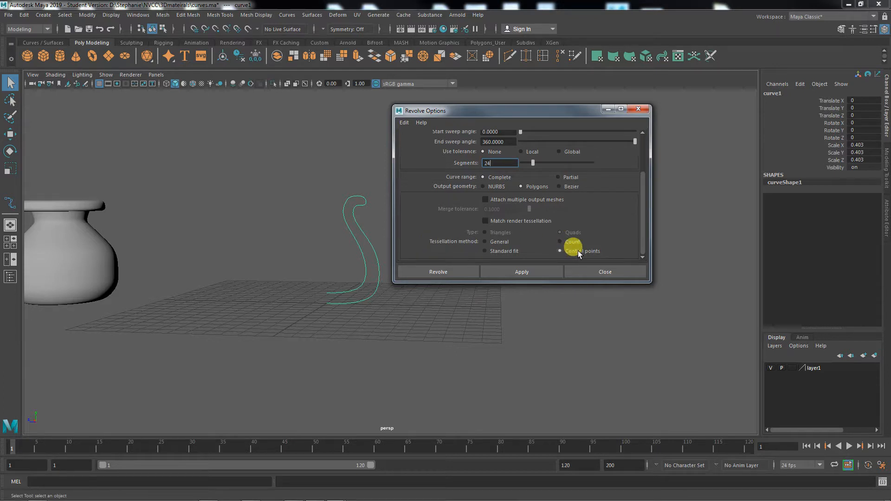
click(509, 251)
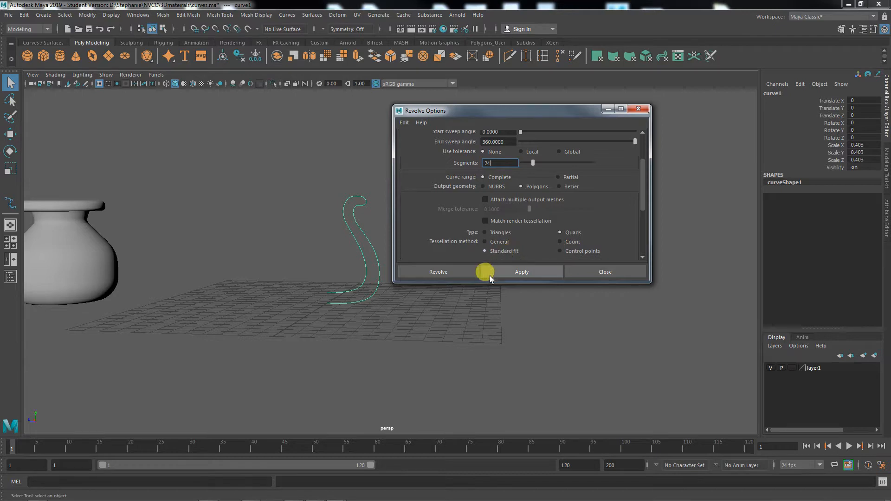
Try revolving the profile curve with the Standard fit settings, inspect the mesh, and undo the revolve
click(517, 276)
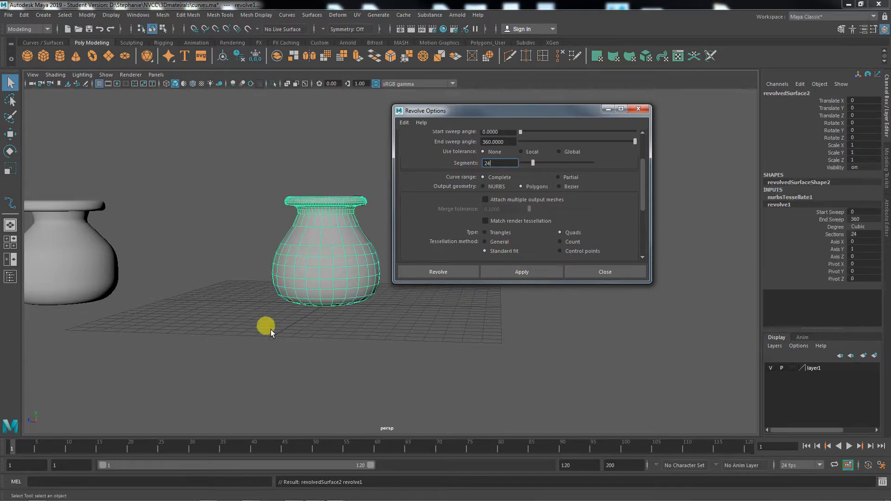
alt+right_drag(271, 331, 485, 334)
alt+middle_drag(367, 350, 423, 340)
alt+drag(423, 342, 297, 303)
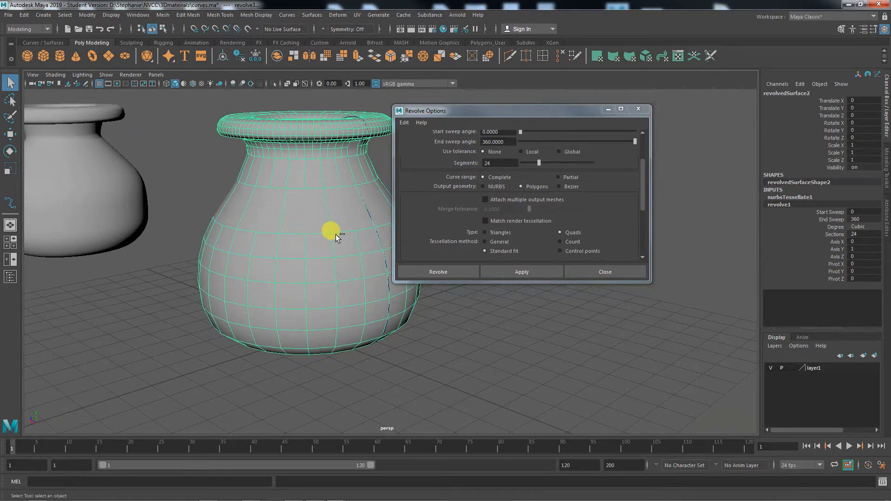
key(ctrl+z)
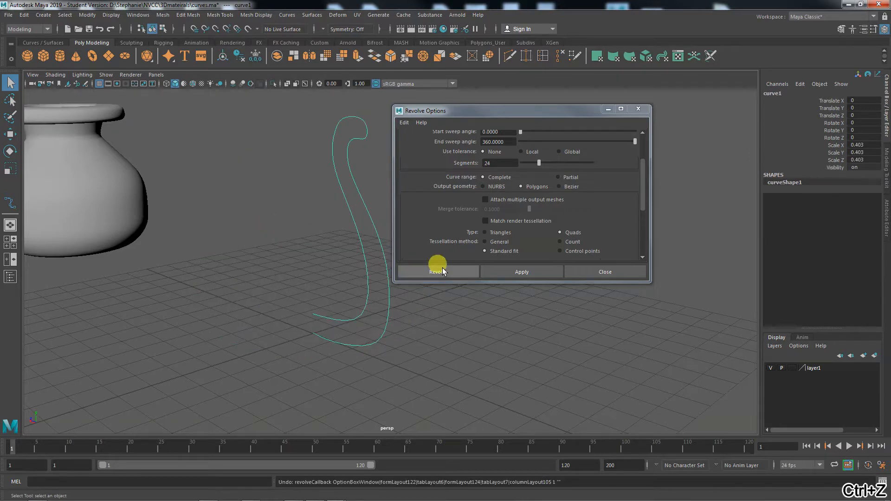
Try revolving the profile curve with the General tessellation method, and undo the revolve
click(486, 241)
click(515, 271)
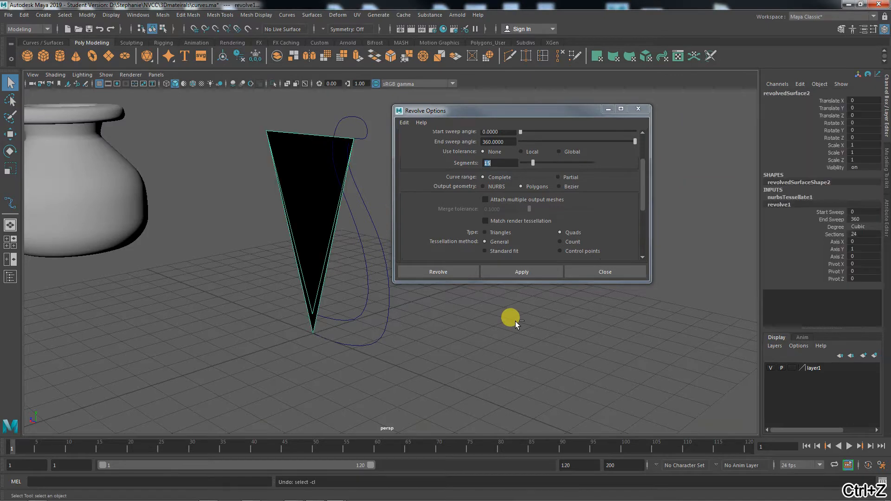
key(ctrl+z)
Set the tessellation method to Control points, revolve the profile curve with 15 segments, and close the options
click(562, 251)
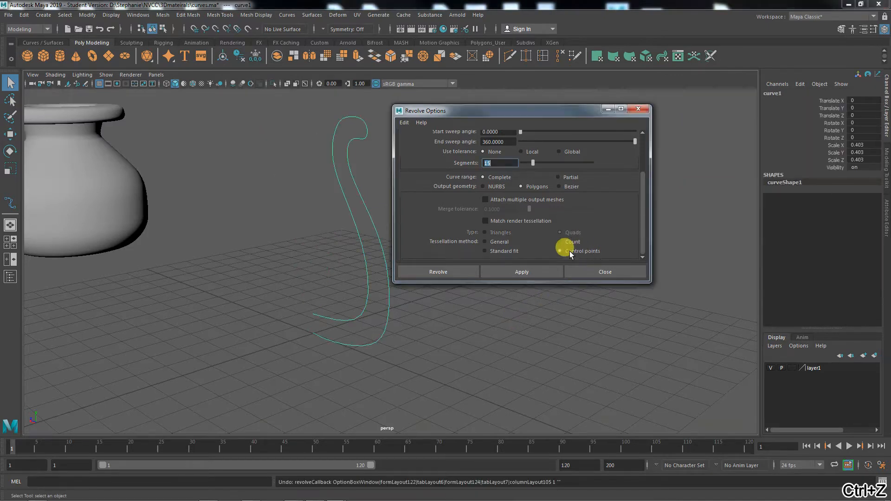
click(511, 273)
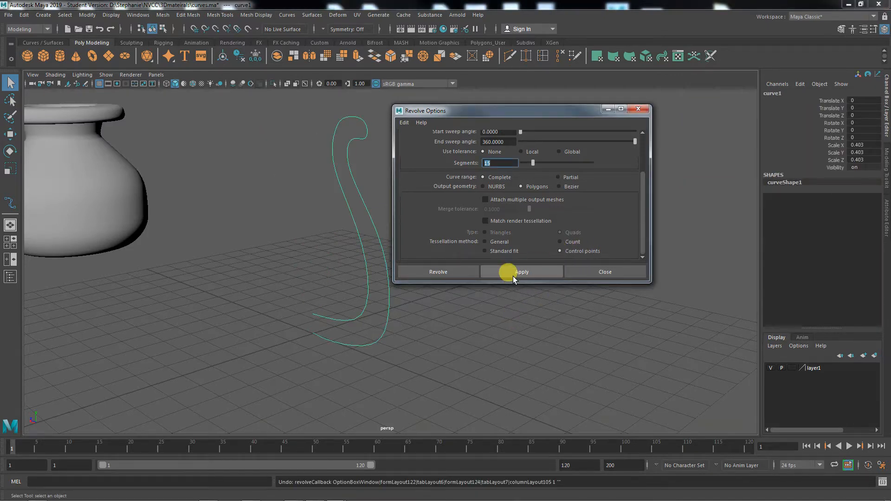
alt+middle_drag(514, 322, 461, 322)
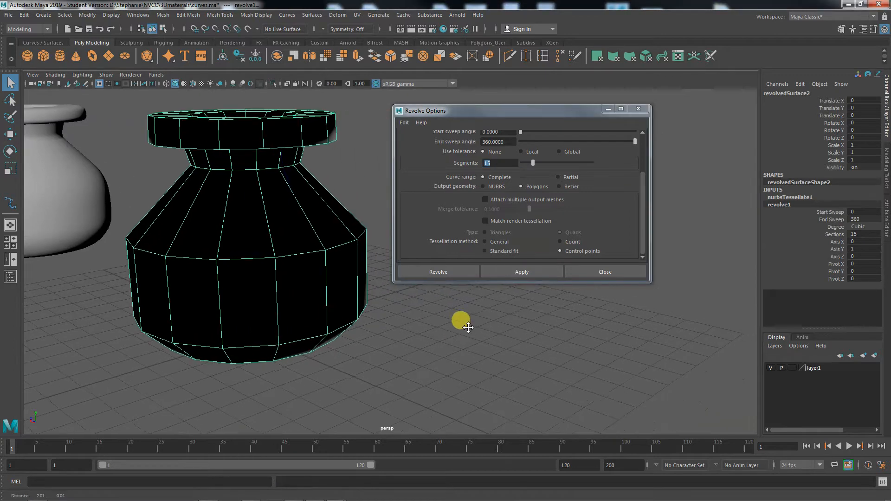
click(605, 272)
alt+drag(488, 346, 673, 346)
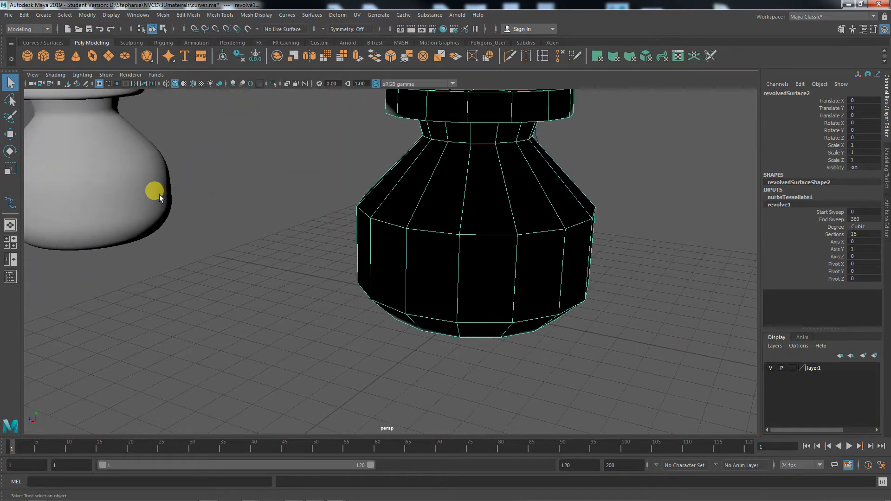
Compare the 15-segment vase with the smooth one beside it, and undo the revolve back to the selected profile curve
click(111, 182)
click(466, 263)
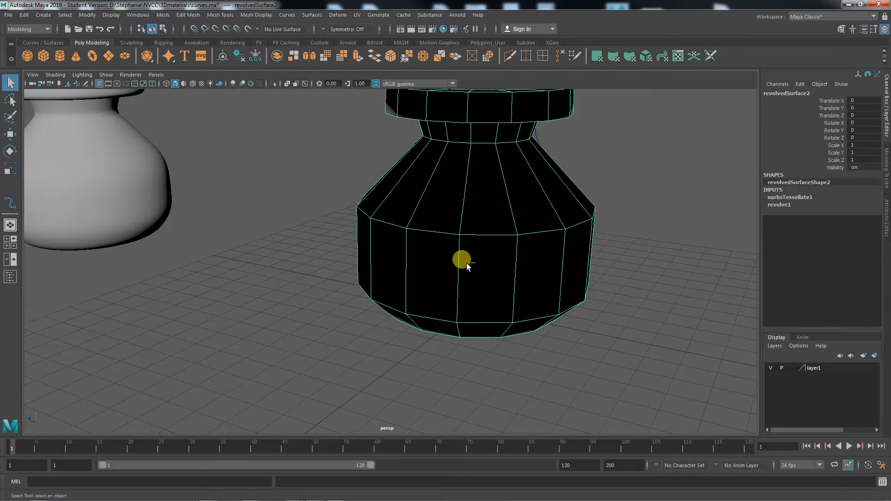
key(ctrl+z)
key(ctrl+z)
key(ctrl+z)
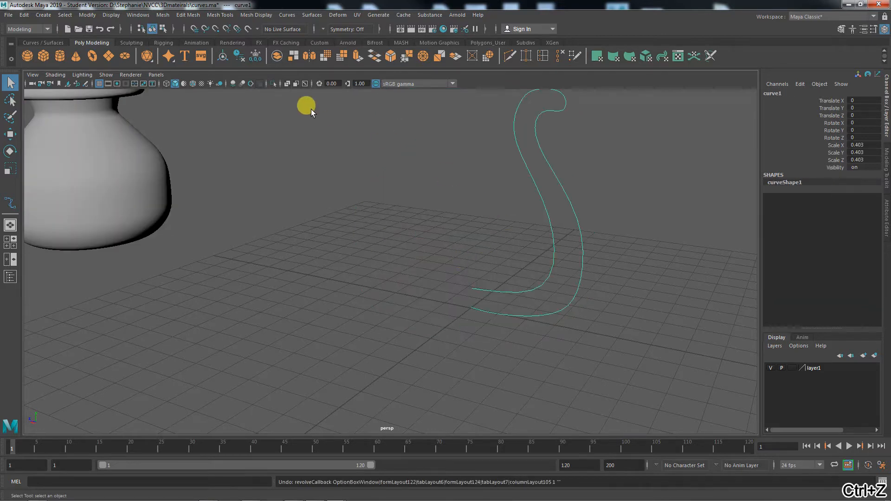
Revolve the profile curve with 36 segments as polygons using Control points tessellation, and close the options
click(312, 15)
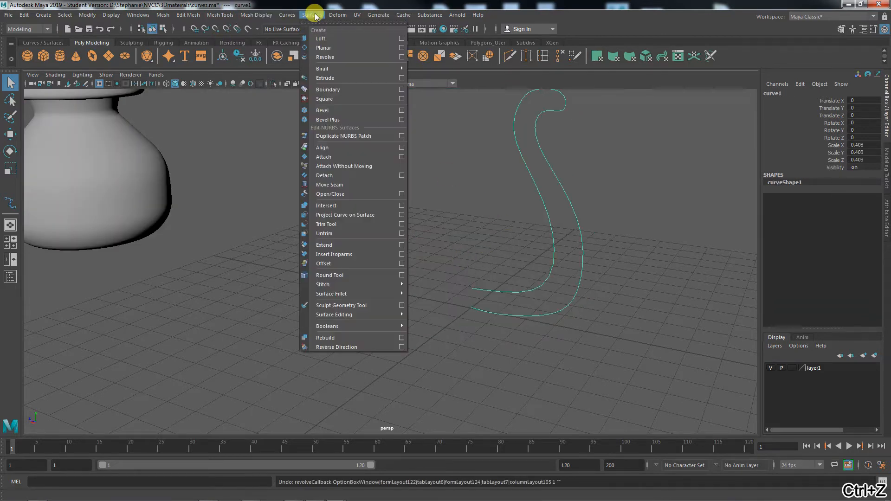
click(401, 57)
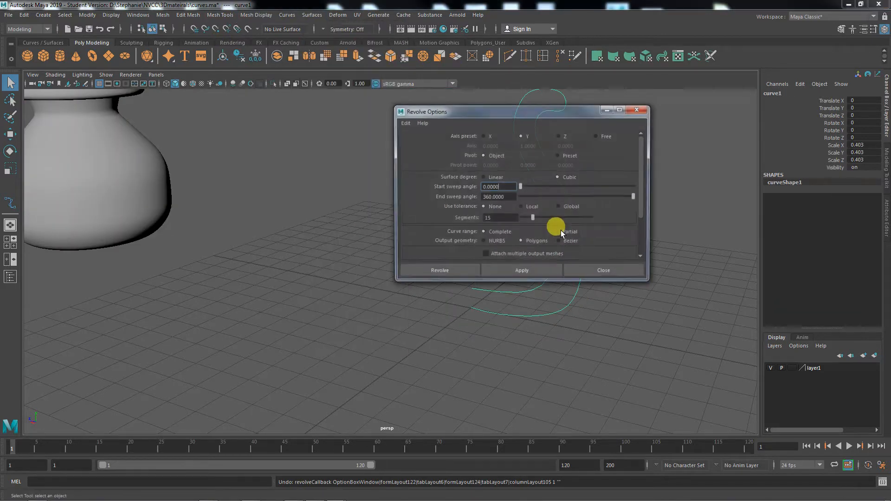
double_click(510, 219)
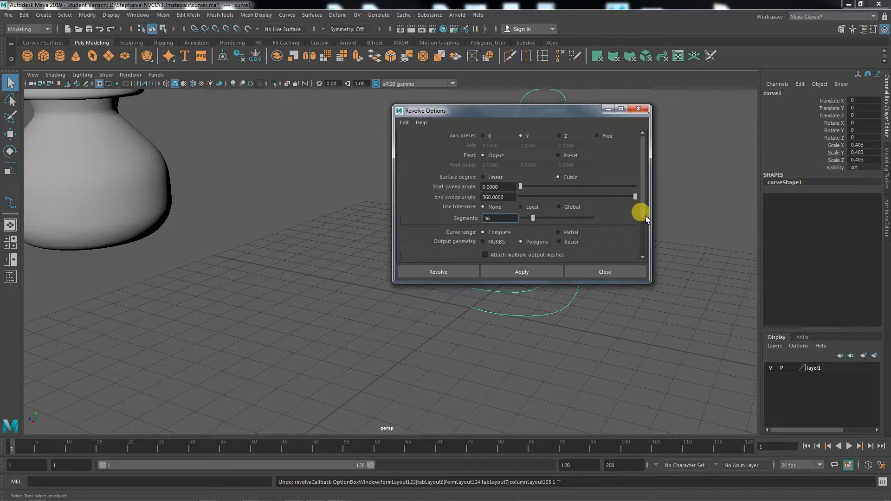
scroll(644, 228, down, 2)
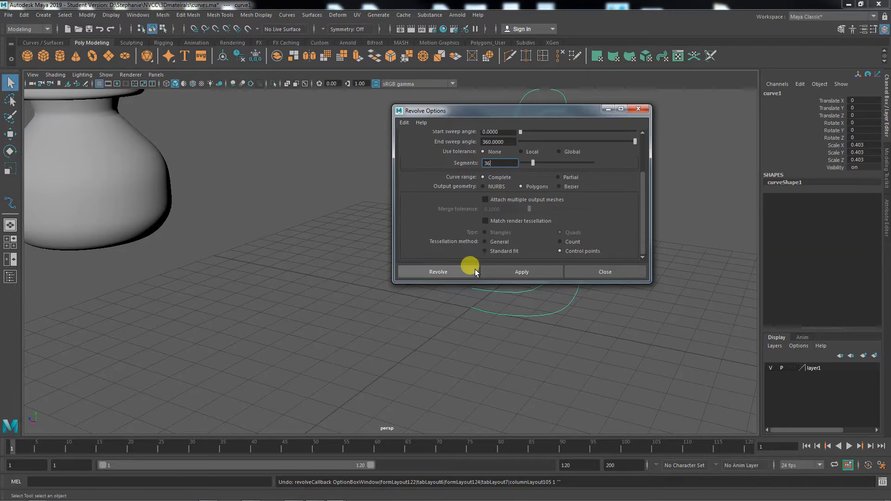
click(492, 270)
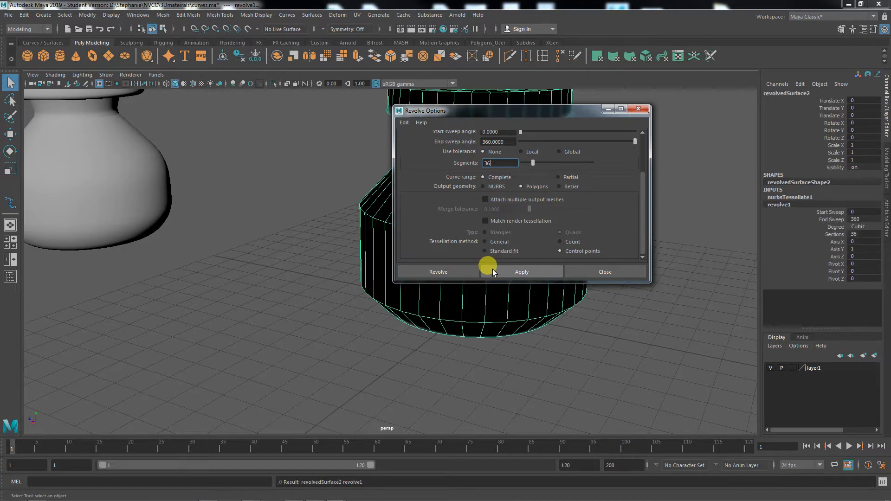
click(620, 272)
Examine the 36-segment vase from several angles, selected and deselected, to check its mesh density and black shading
alt+drag(583, 369, 502, 365)
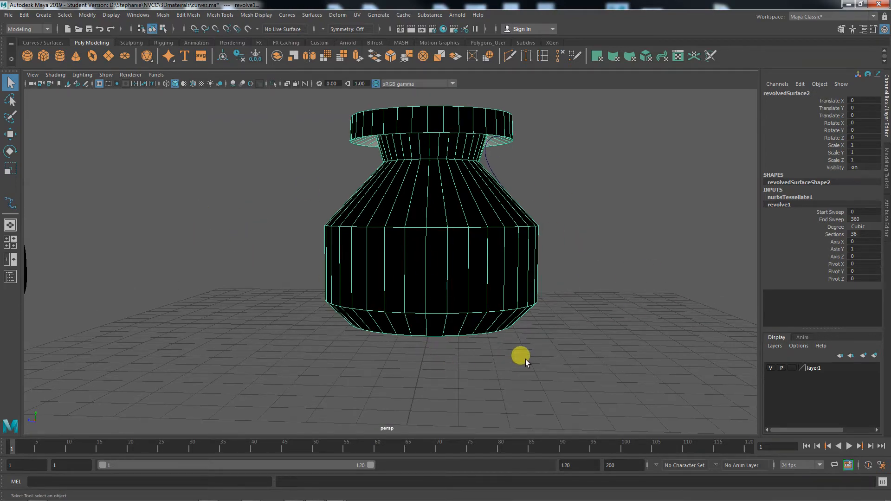
mouse_move(525, 359)
alt+mouse_down()
mouse_move(505, 374)
mouse_move(438, 362)
mouse_move(533, 372)
mouse_move(547, 361)
mouse_move(416, 346)
mouse_move(425, 366)
mouse_move(416, 367)
mouse_move(401, 349)
mouse_move(404, 326)
mouse_move(388, 346)
mouse_move(395, 366)
alt+mouse_up()
alt+right_drag(395, 367, 517, 374)
alt+drag(518, 374, 410, 220)
click(408, 213)
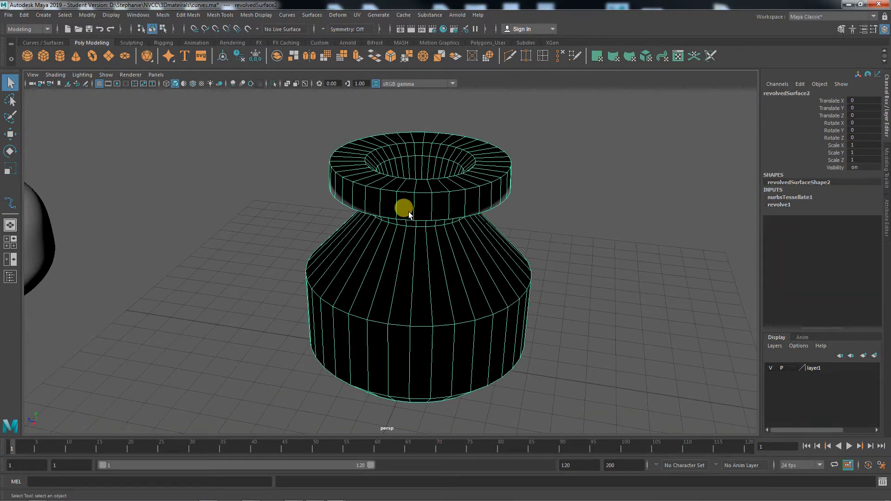
click(260, 221)
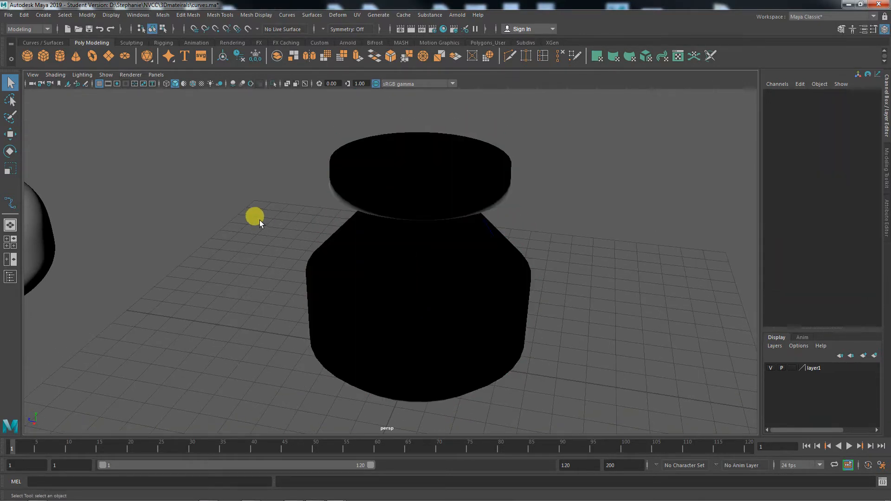
alt+drag(260, 220, 301, 264)
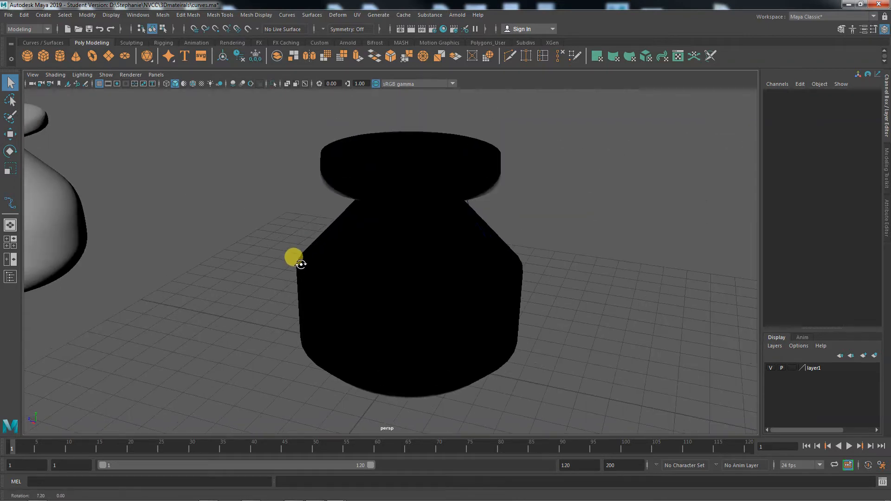
click(372, 205)
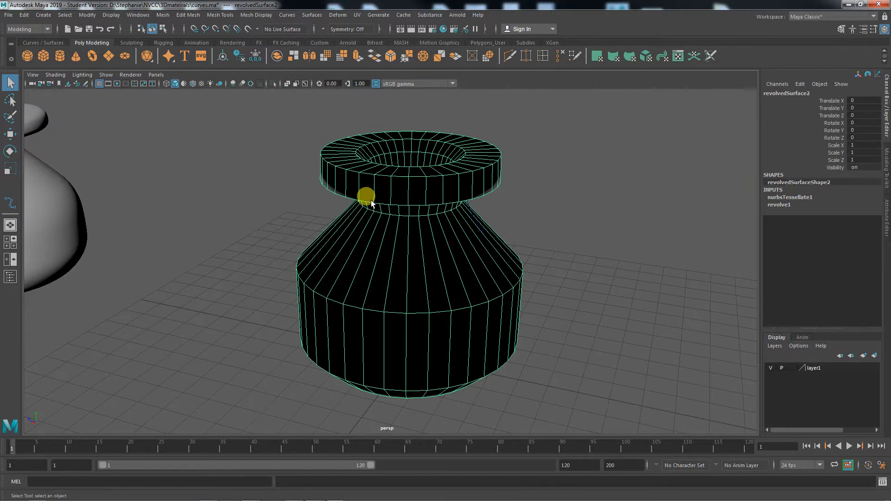
alt+right_drag(453, 299, 628, 308)
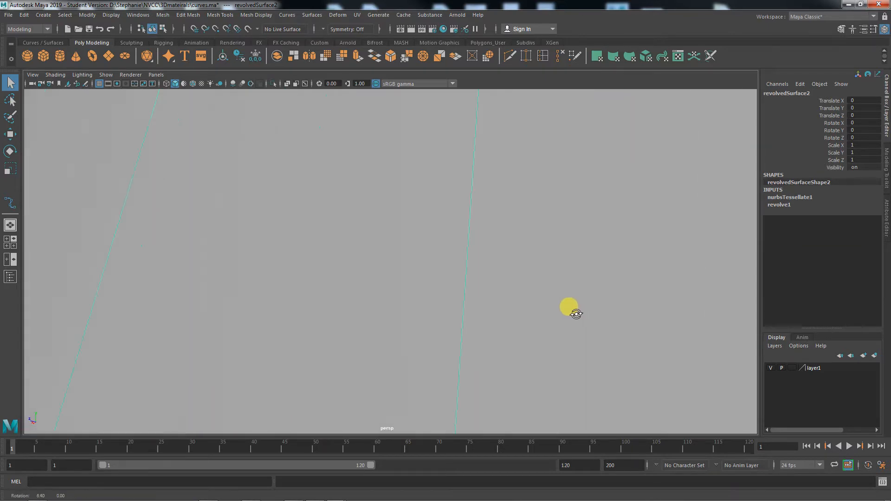
alt+drag(554, 315, 253, 318)
alt+drag(294, 348, 296, 300)
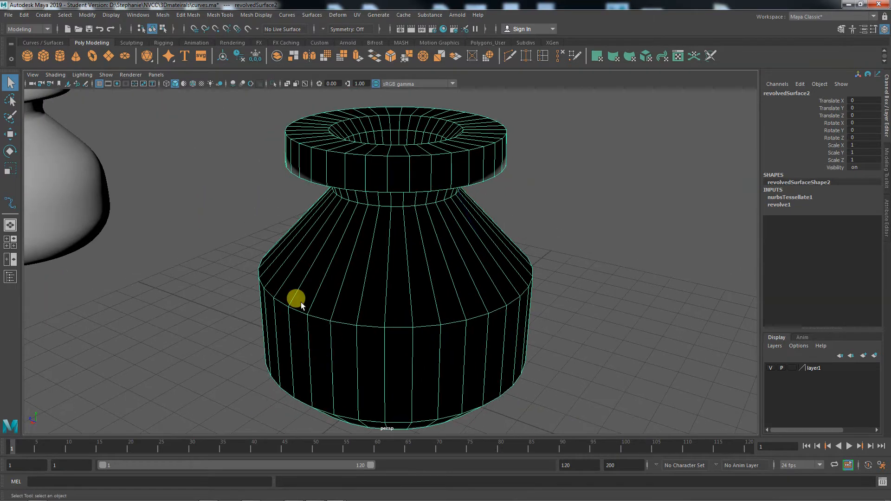
Reverse the normals of the revolved vase mesh
click(312, 15)
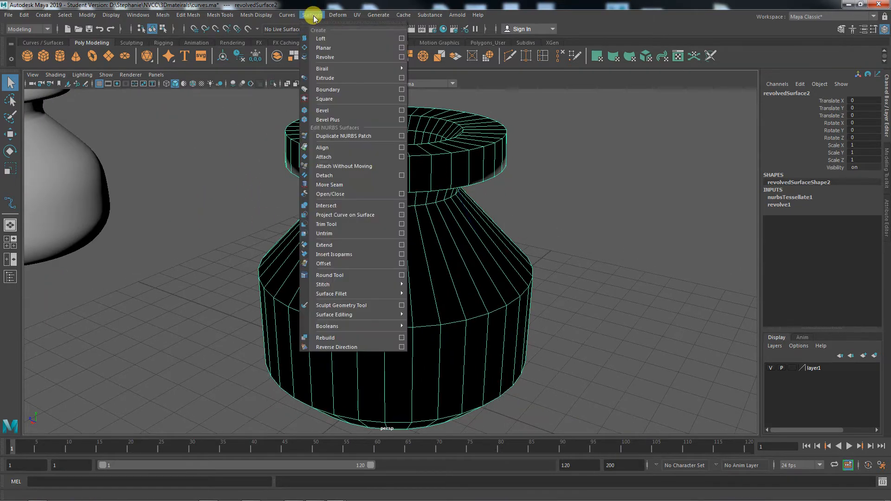
mouse_move(272, 15)
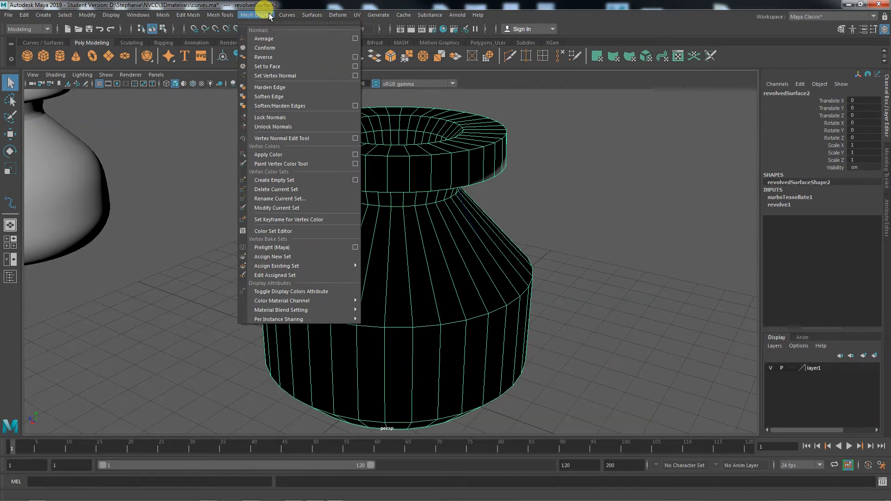
click(265, 57)
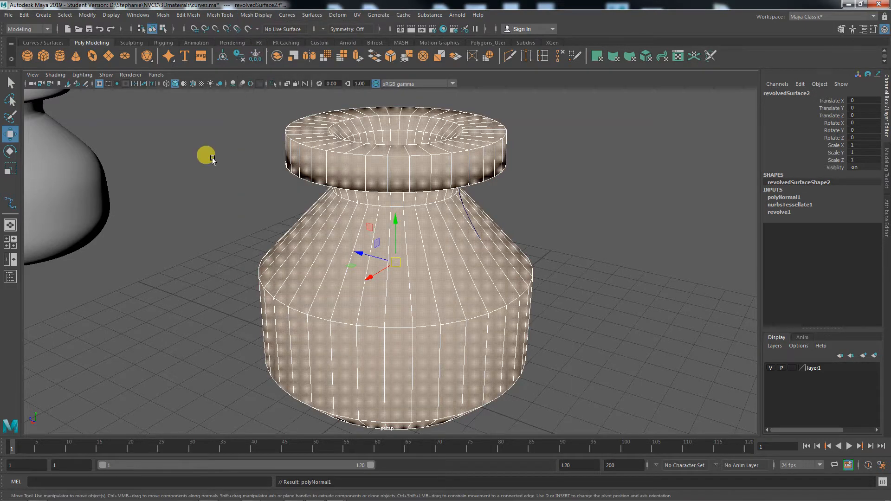
Examine the shading and edge flow on the underside of the vase's base
click(200, 187)
mouse_move(272, 245)
alt+mouse_down()
mouse_move(272, 218)
mouse_move(268, 233)
alt+mouse_up()
alt+right_drag(268, 233, 252, 334)
alt+drag(252, 334, 392, 314)
alt+right_drag(392, 314, 457, 328)
click(457, 328)
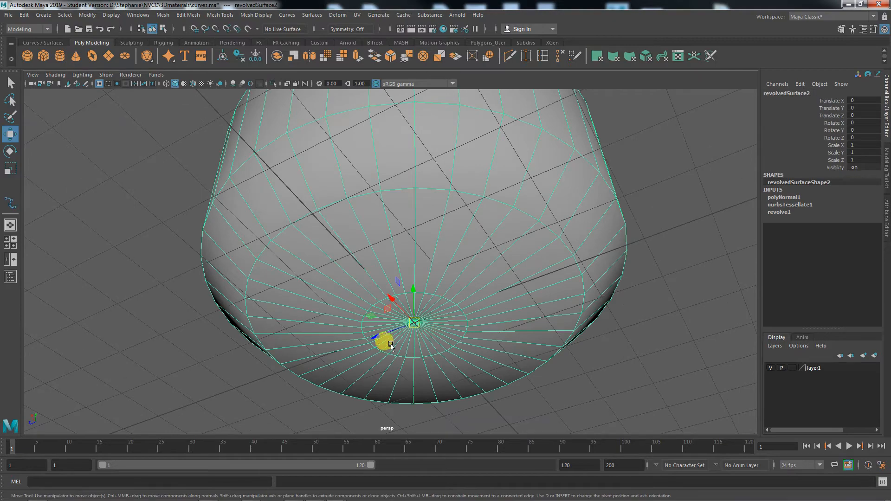
alt+right_drag(384, 342, 505, 364)
alt+middle_drag(505, 364, 415, 323)
Examine the vase's neck, the underside of its rim and the opening at the top
alt+drag(414, 322, 486, 229)
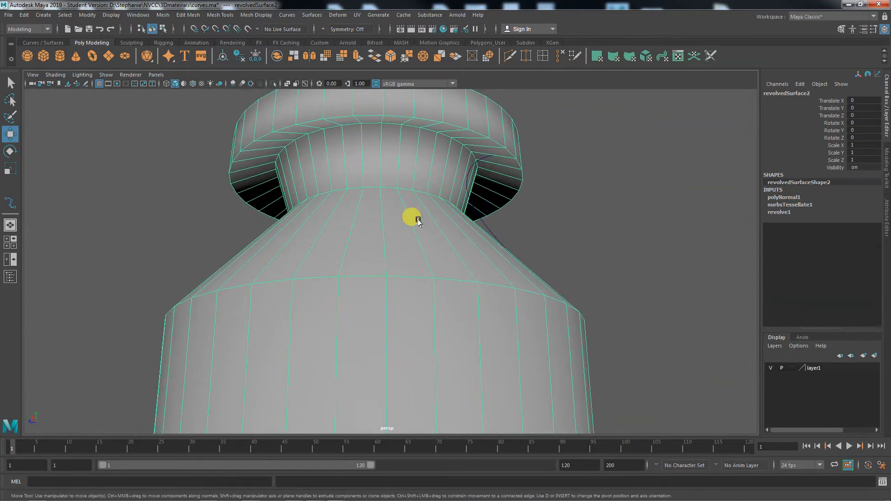
alt+right_drag(411, 215, 514, 264)
alt+middle_drag(513, 265, 462, 333)
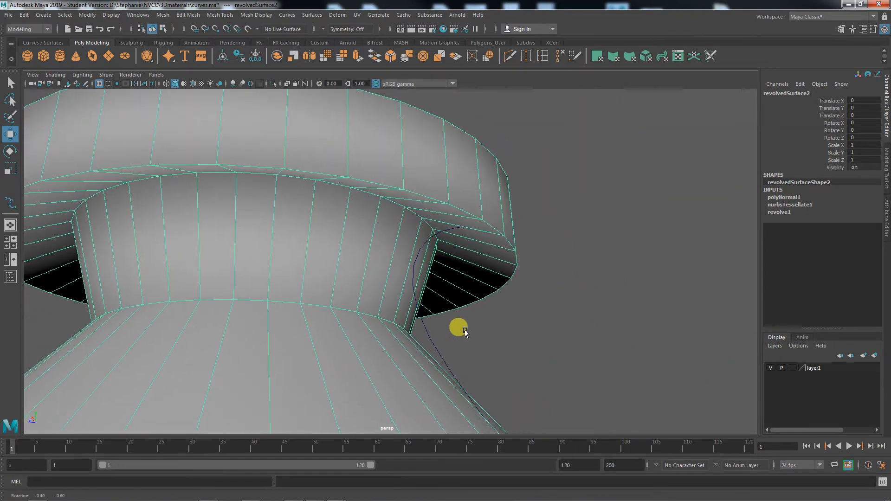
alt+drag(466, 329, 470, 329)
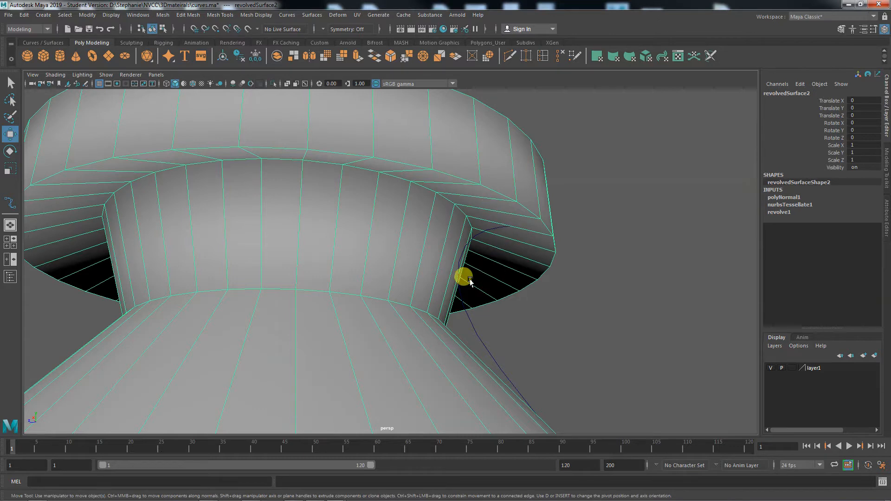
alt+drag(486, 268, 522, 299)
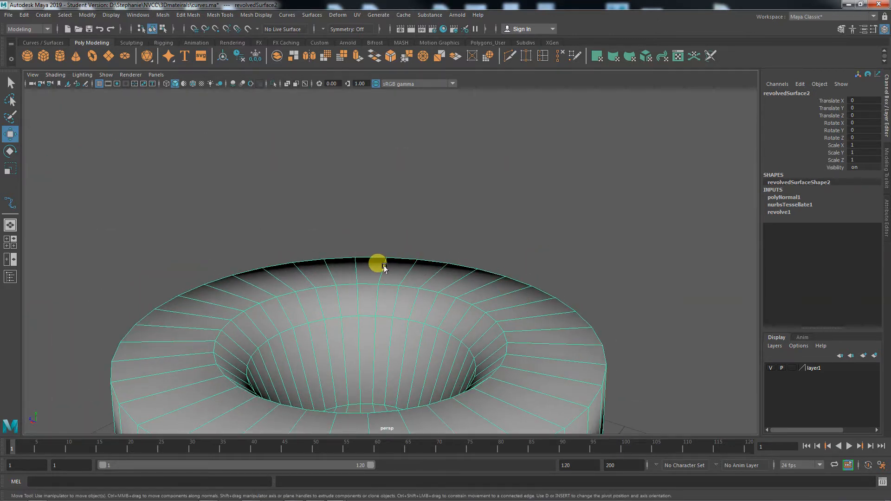
alt+right_drag(385, 267, 234, 258)
alt+drag(369, 339, 374, 323)
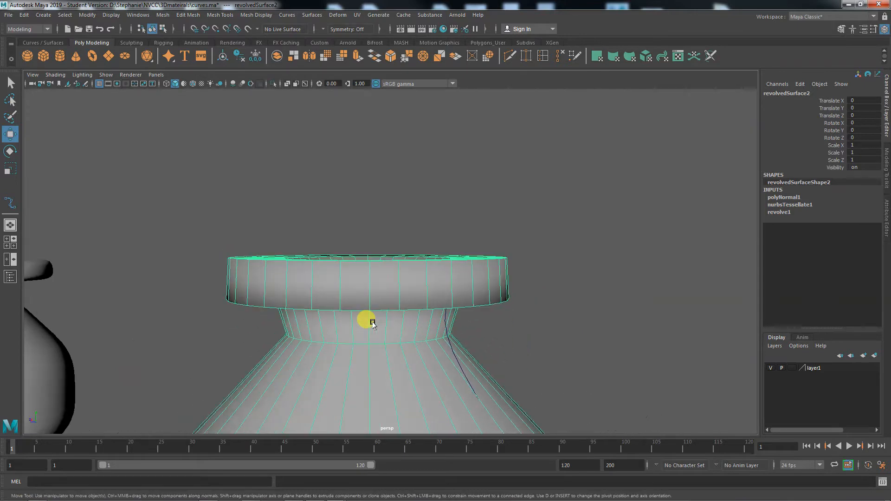
Insert an edge loop around the middle of the rim's top face on the vase
click(886, 168)
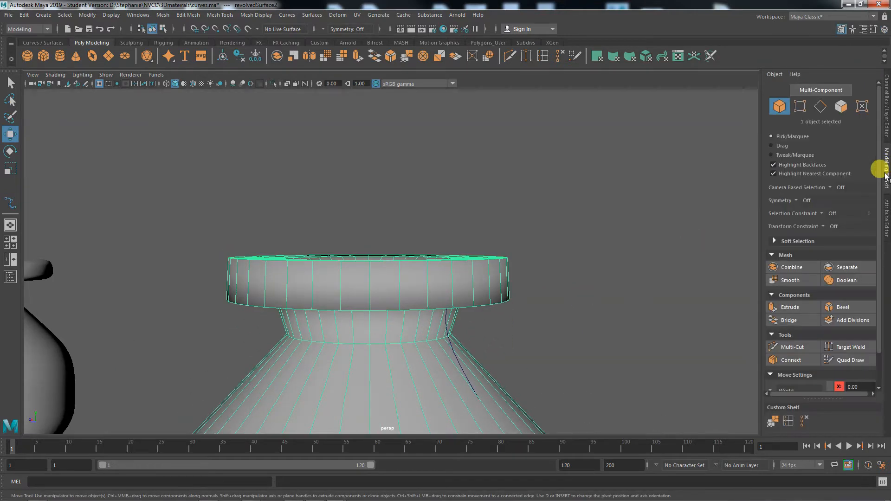
click(786, 421)
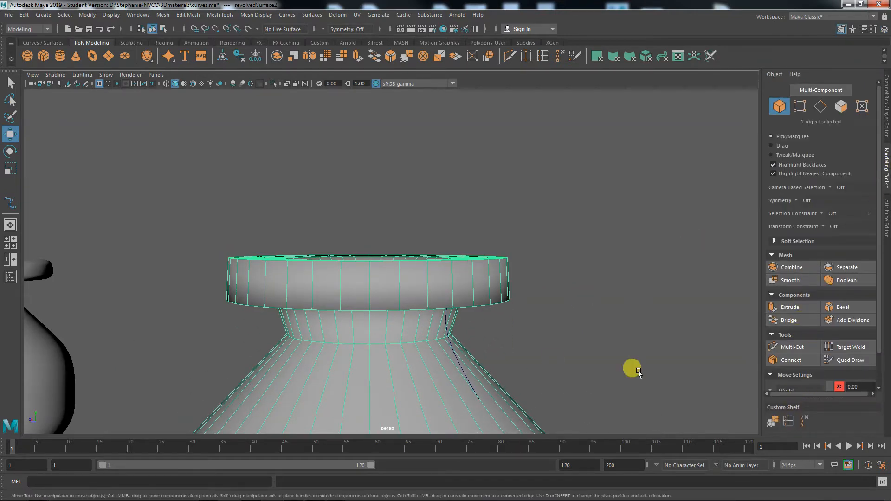
alt+drag(441, 294, 479, 307)
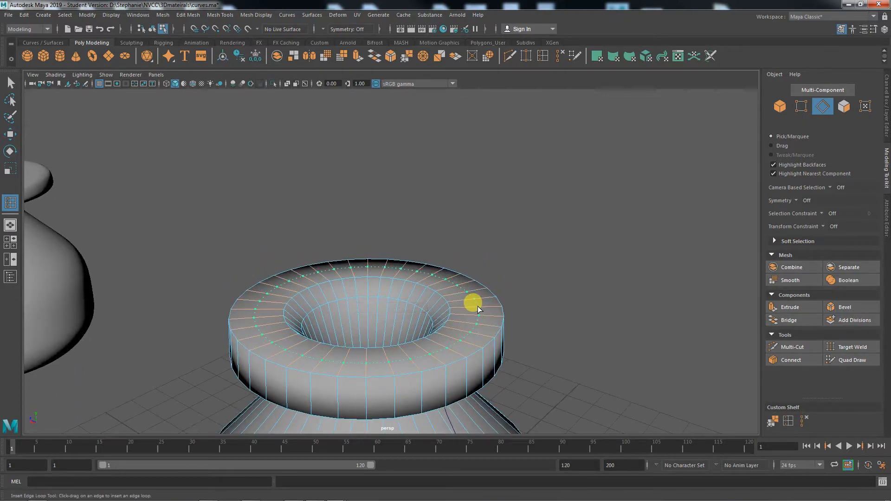
drag(478, 308, 478, 307)
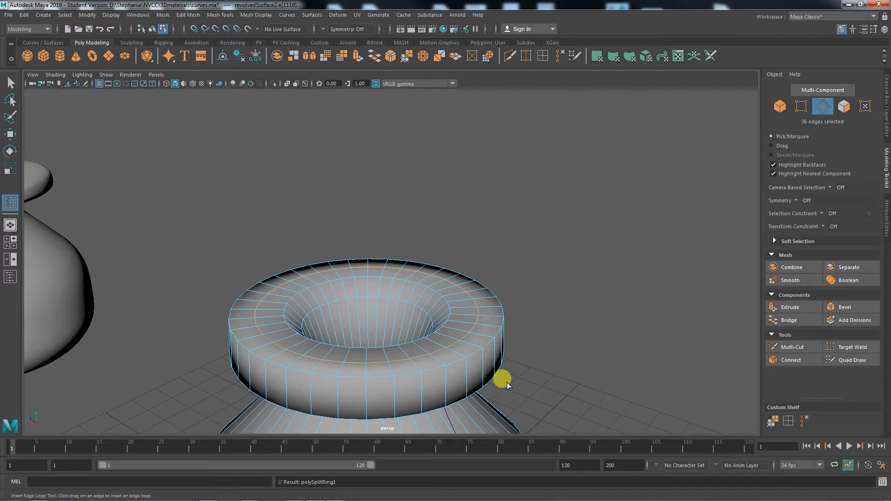
Raise the inserted edge loop slightly to round the rim, and select the rim's outer upper edge loop
key(w)
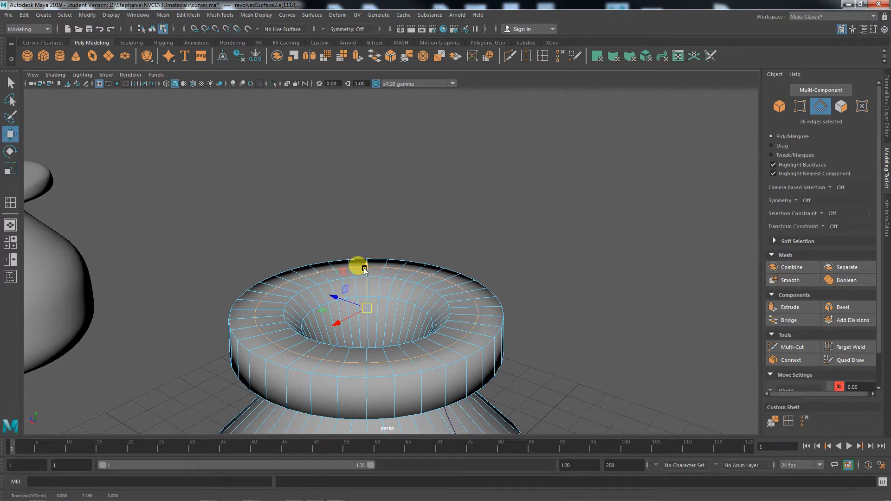
drag(357, 264, 366, 265)
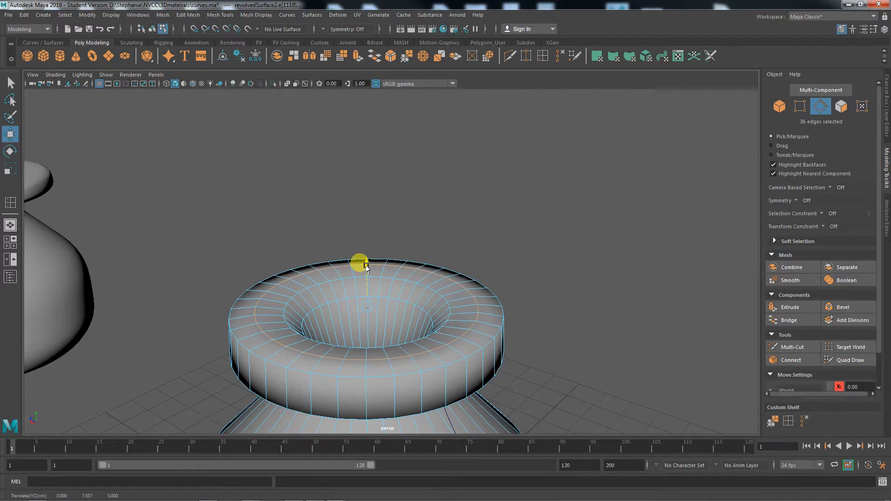
double_click(456, 363)
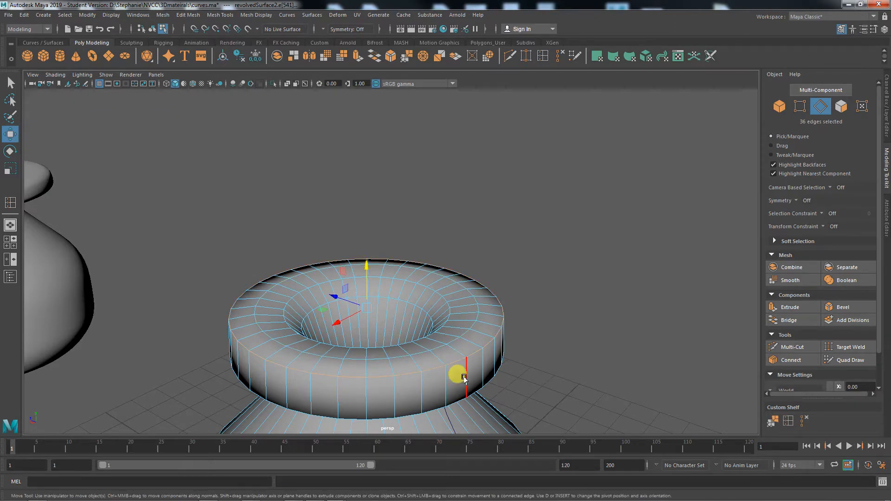
Insert an edge loop around the rim's outer side wall, and bevel the rim's outer upper edge loop with fraction 0.551 and 2 segments
key(y)
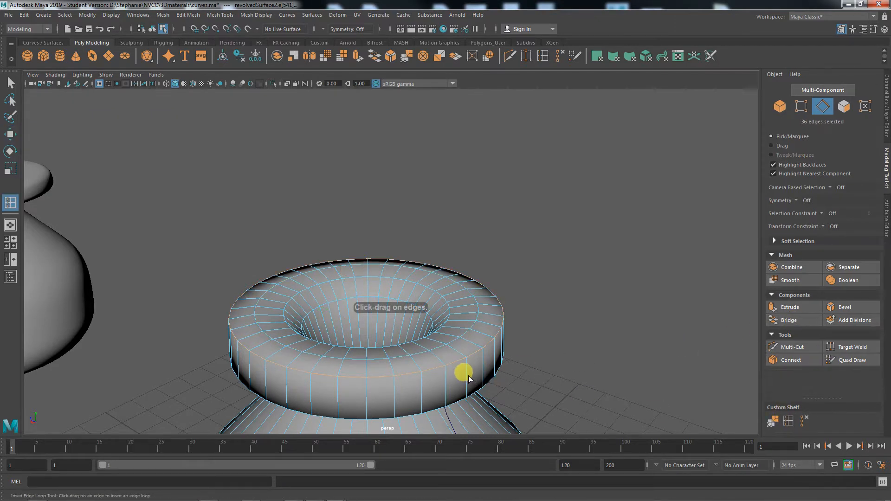
click(466, 378)
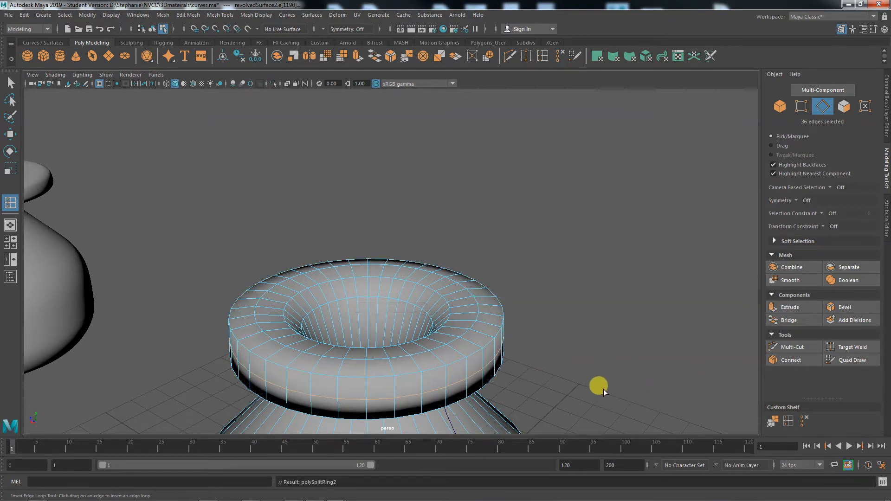
key(w)
double_click(457, 404)
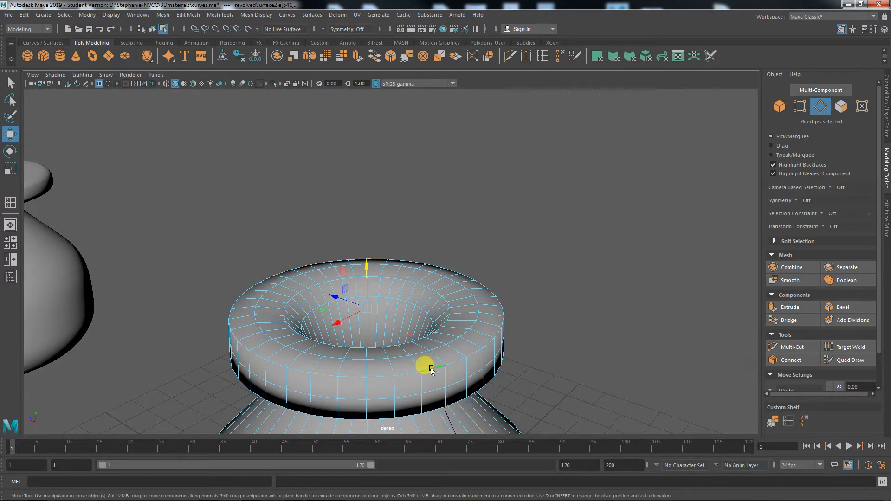
click(842, 307)
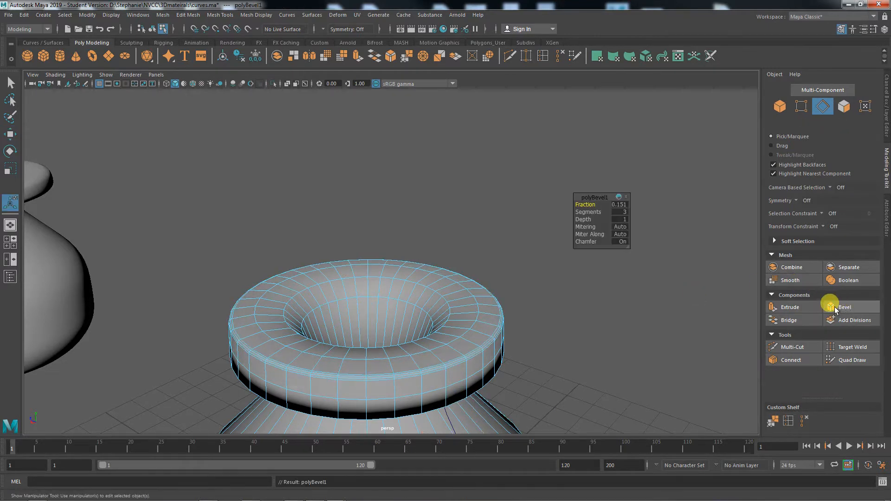
click(587, 212)
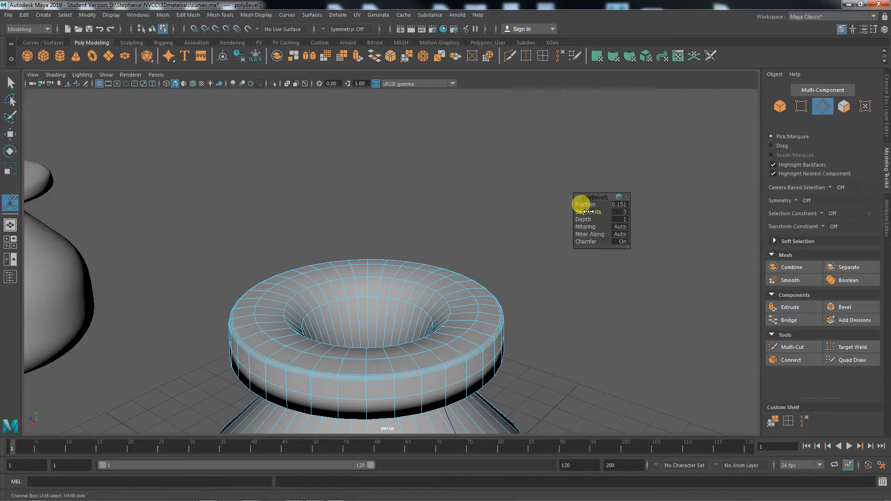
click(584, 205)
middle_drag(585, 205, 586, 204)
alt+drag(528, 362, 487, 371)
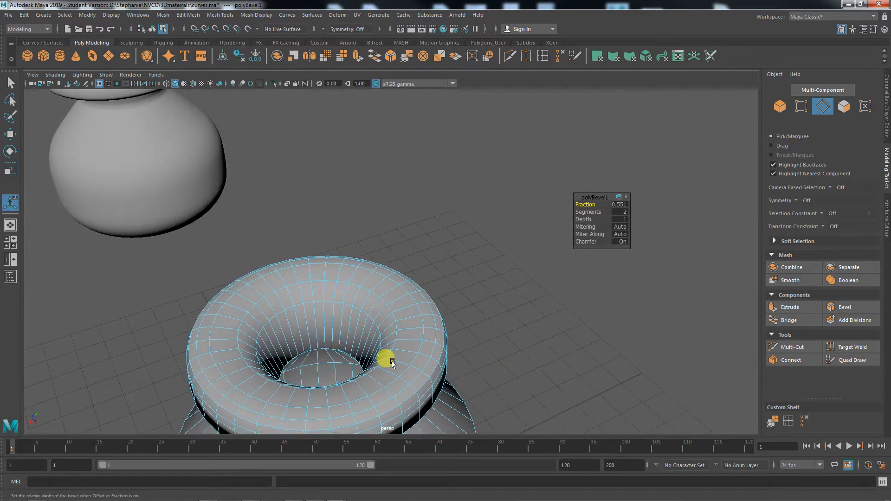
Bevel the edge loop at the bottom of the vase's inner neck opening with fraction 0.451 and 2 segments
click(321, 350)
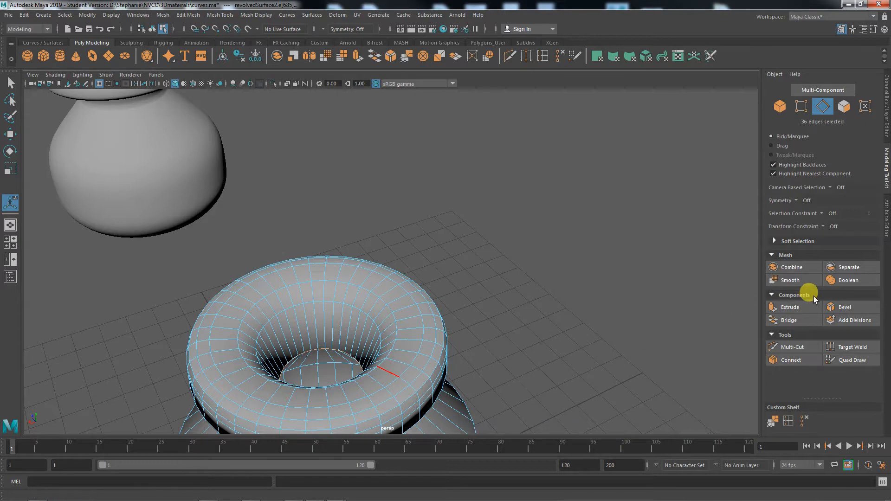
click(842, 306)
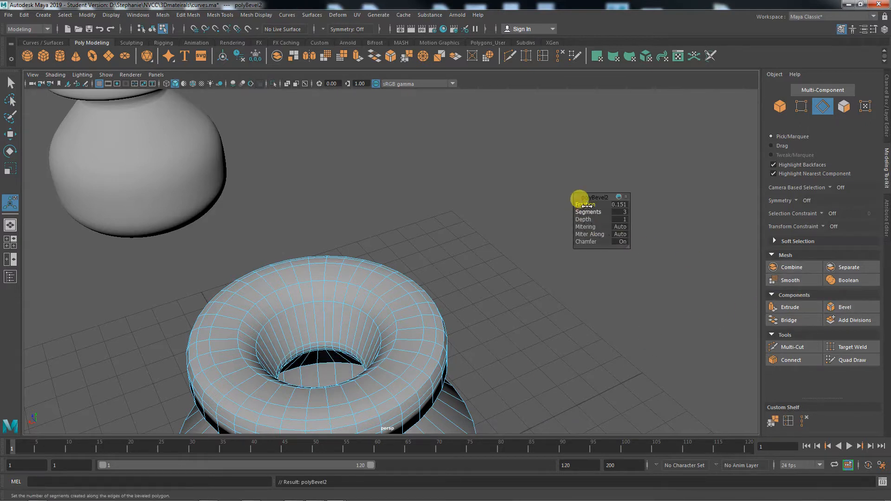
mouse_move(587, 211)
mouse_down()
mouse_move(577, 199)
mouse_move(573, 205)
mouse_up()
Insert an edge loop around the middle of the rim's underside, leaving that new loop unbevelled
alt+drag(524, 264, 474, 310)
alt+right_drag(474, 311, 644, 333)
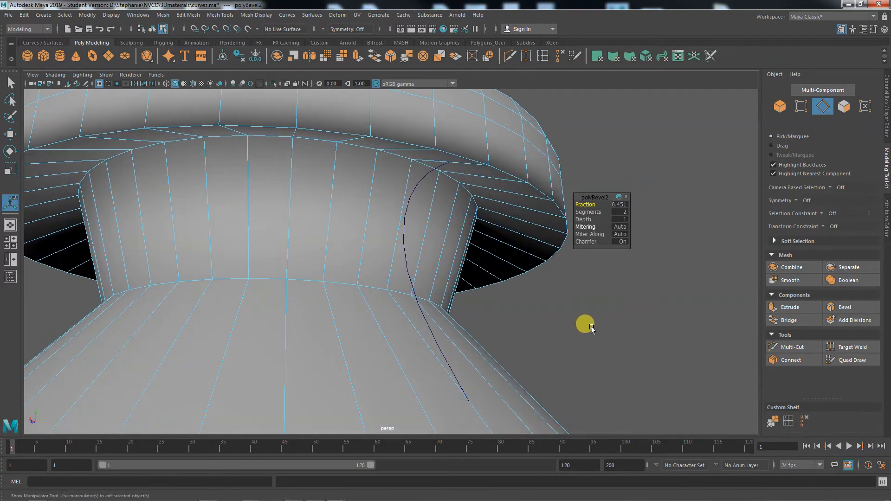
alt+drag(586, 324, 577, 319)
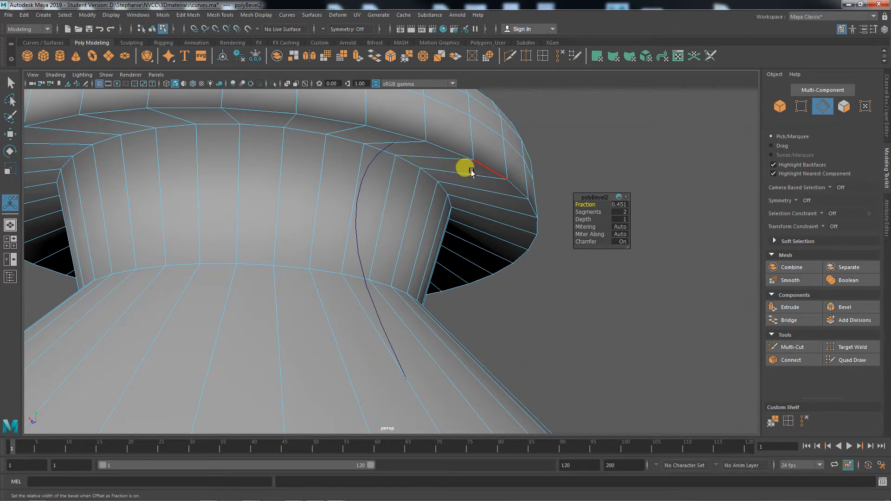
click(786, 420)
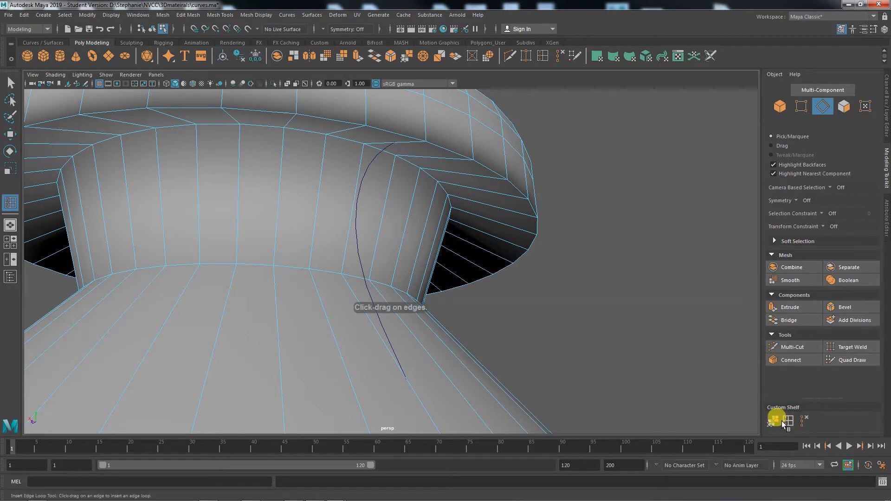
click(495, 228)
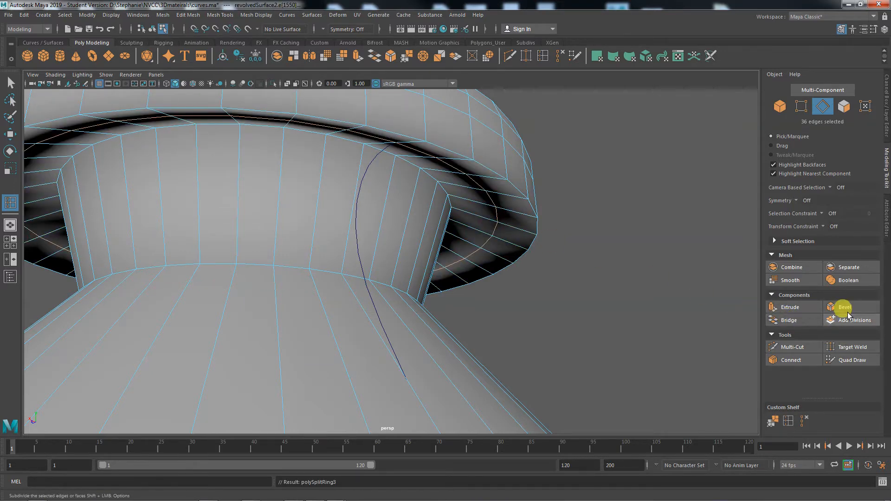
click(843, 306)
key(ctrl+z)
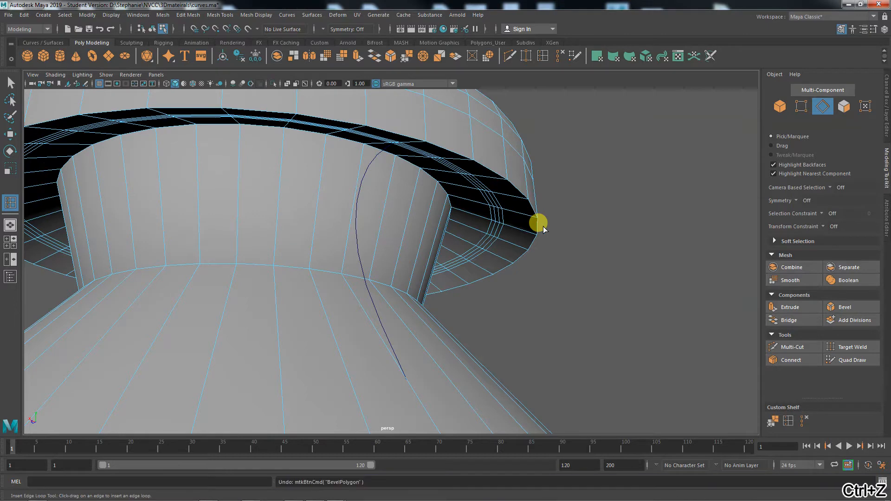
Bevel the rim's outer lower edge loop with fraction 0.551 and 4 segments
key(w)
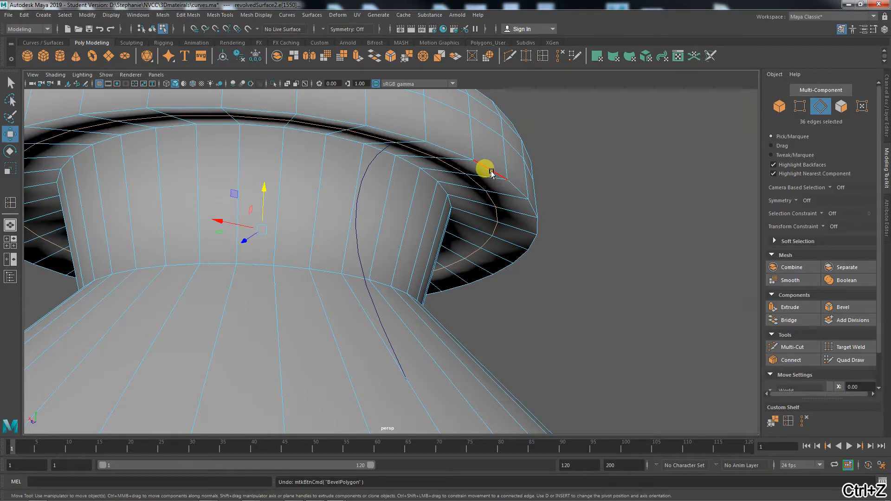
double_click(504, 175)
click(844, 307)
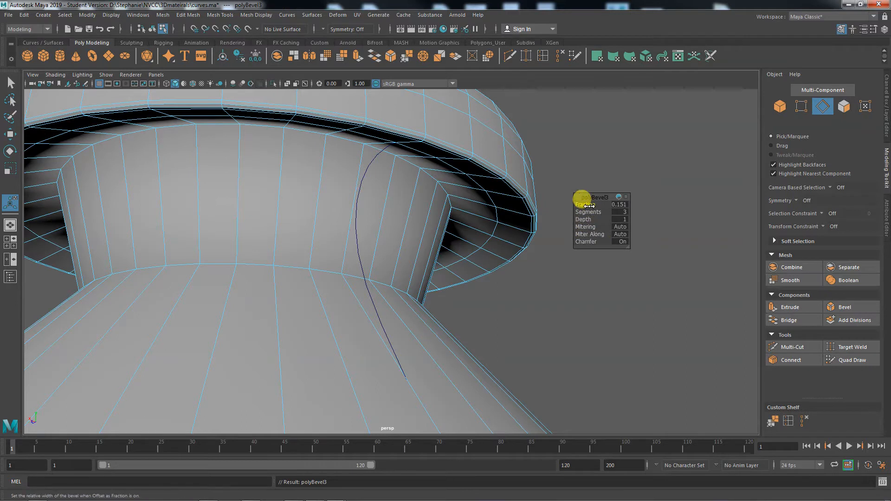
mouse_move(588, 212)
mouse_down()
mouse_move(578, 199)
mouse_move(587, 212)
mouse_up()
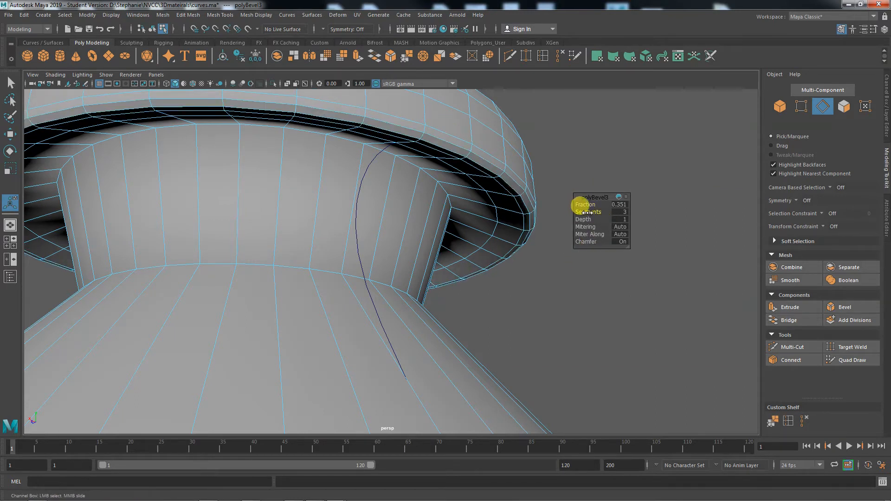
drag(590, 212, 591, 204)
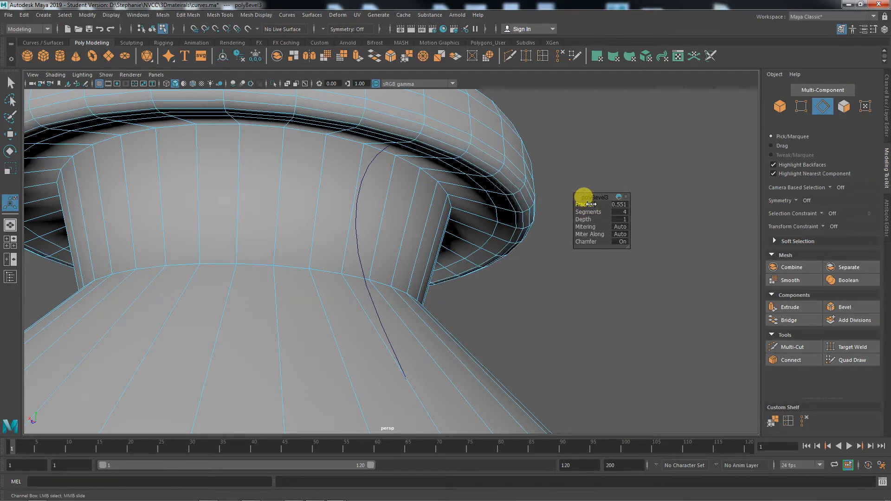
Try smoothing the whole vase mesh with 1 division, check its overall shape, and undo the smoothing
alt+drag(597, 317, 547, 203)
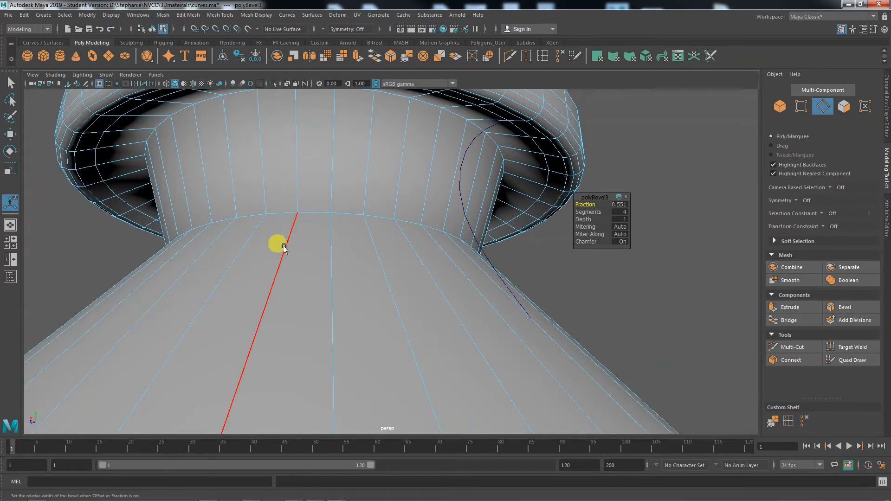
alt+right_drag(277, 243, 130, 238)
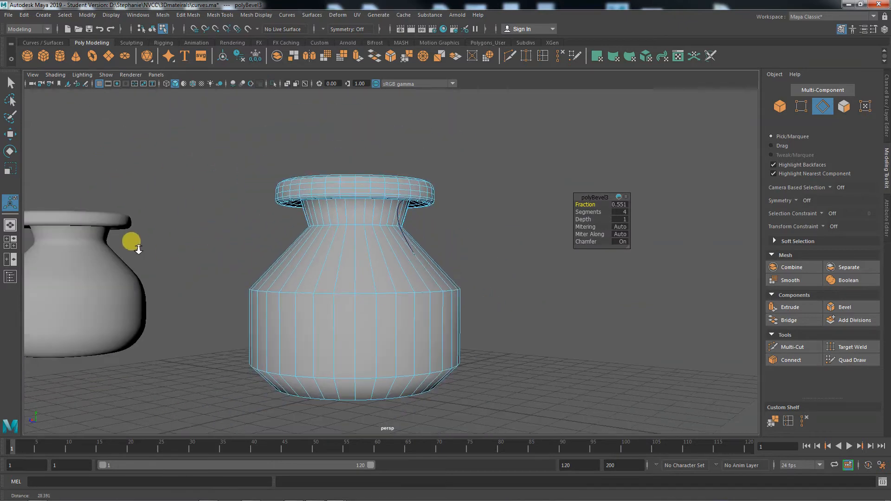
right_drag(364, 299, 408, 221)
click(786, 280)
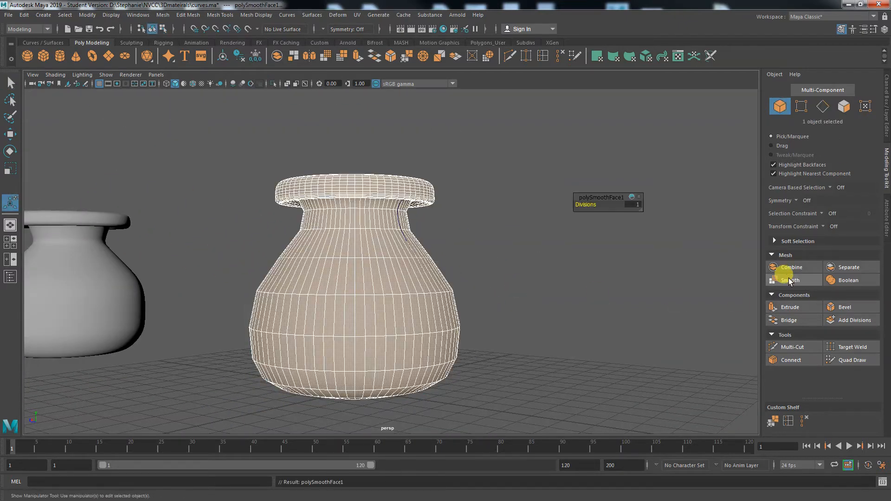
alt+drag(602, 350, 549, 334)
click(580, 332)
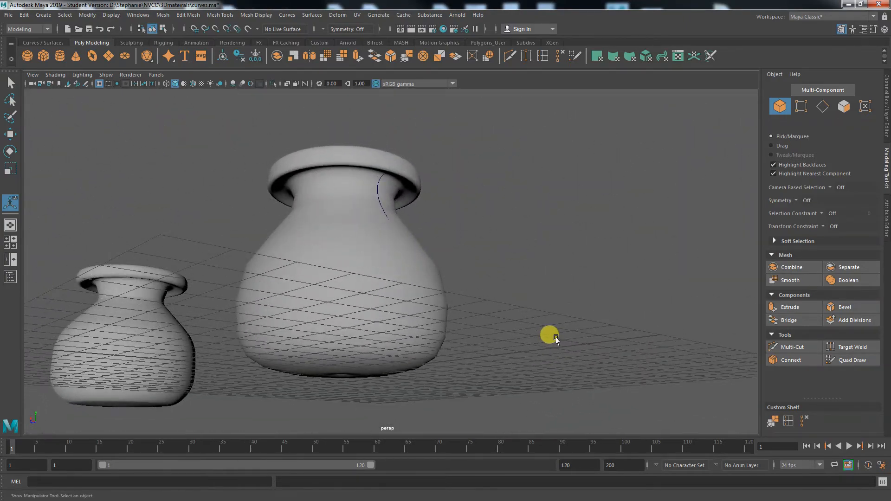
key(ctrl+z)
key(ctrl+z)
click(554, 341)
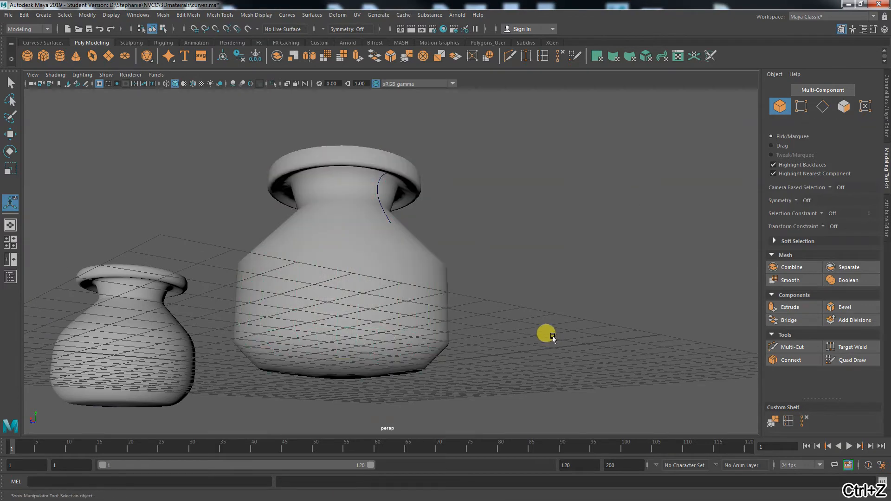
Select the inner disc of triangular faces at the centre of the vase's underside with the Paint Selection tool
alt+drag(516, 351, 515, 344)
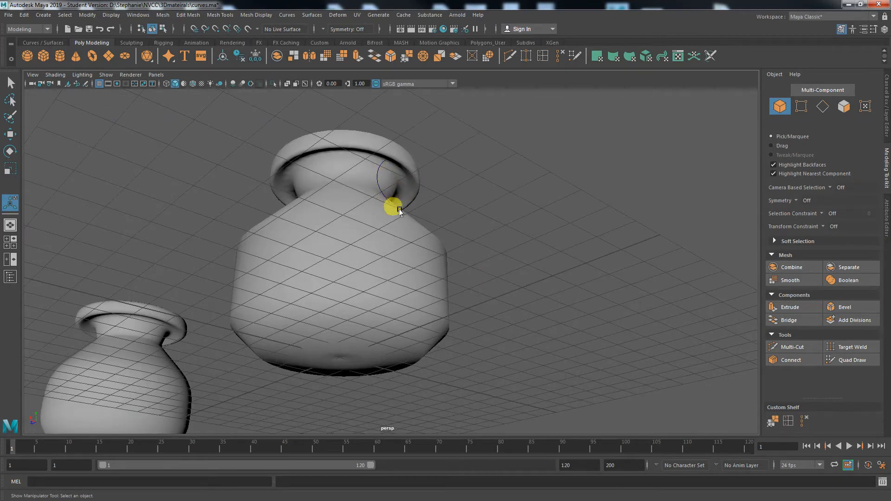
mouse_move(400, 212)
alt+right_down()
mouse_move(405, 399)
mouse_move(455, 376)
mouse_move(555, 404)
alt+right_up()
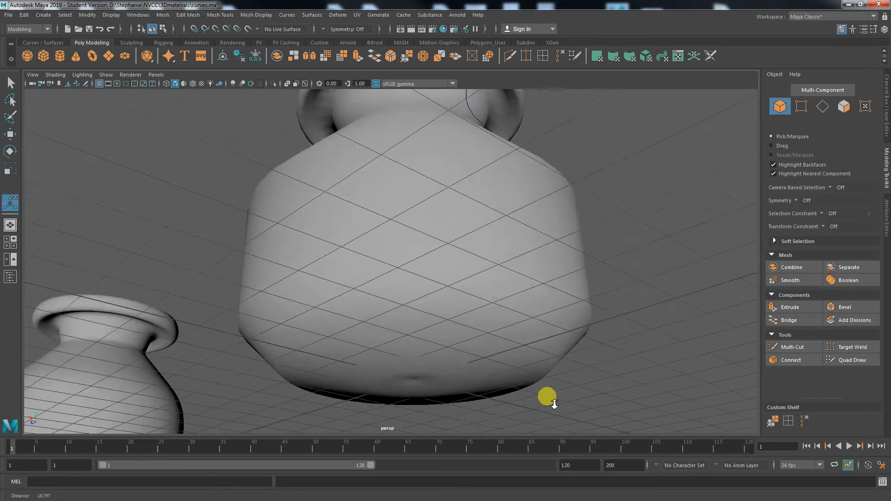
click(473, 386)
alt+drag(474, 386, 380, 391)
alt+right_drag(380, 392, 647, 414)
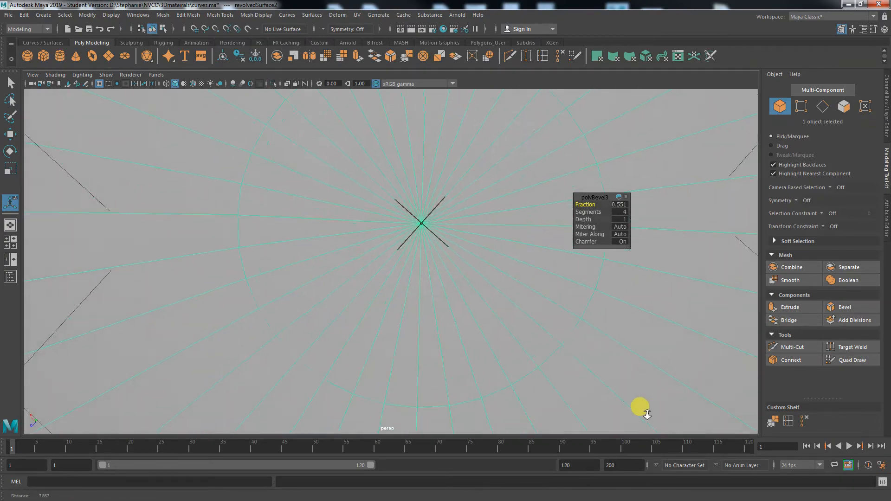
alt+middle_drag(549, 364, 523, 378)
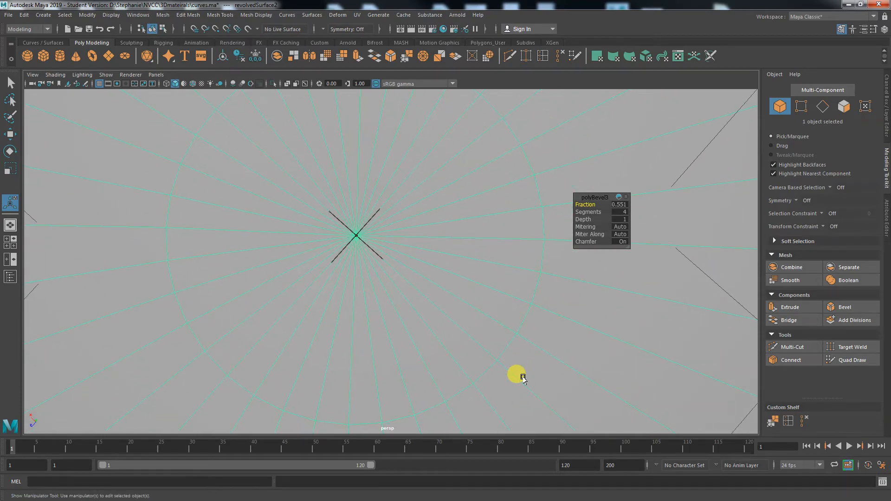
alt+right_drag(575, 377, 441, 351)
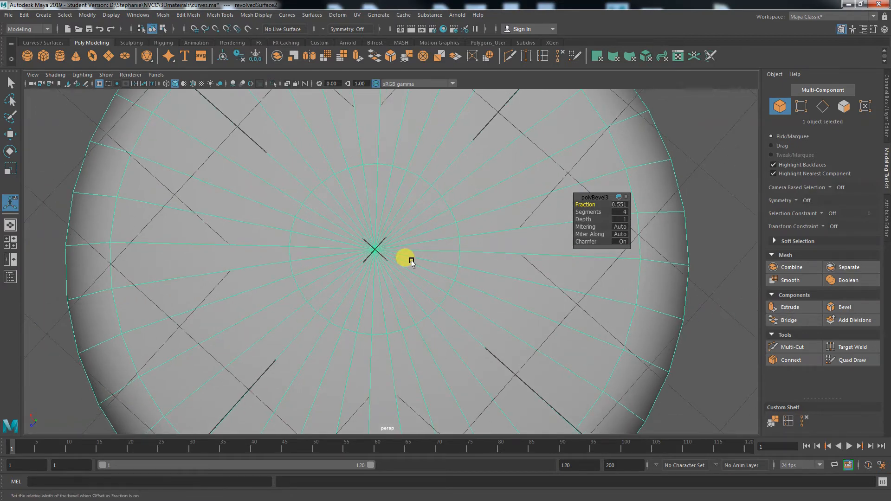
right_drag(412, 262, 413, 261)
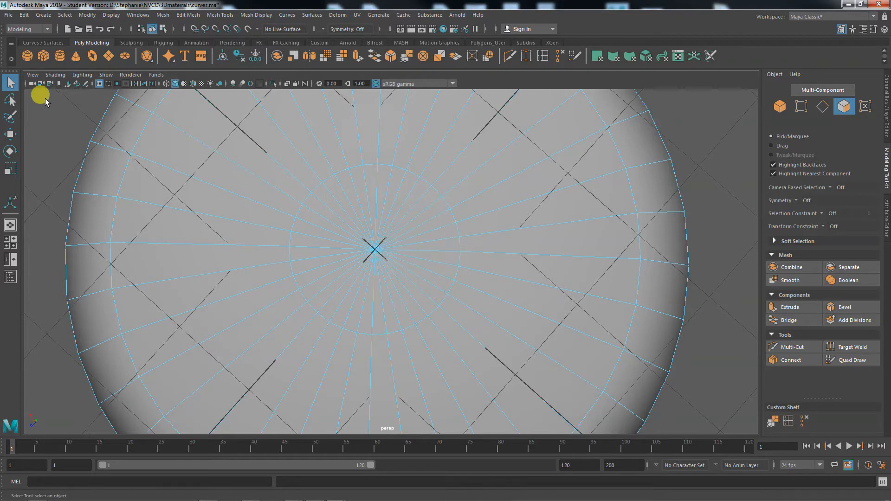
click(10, 118)
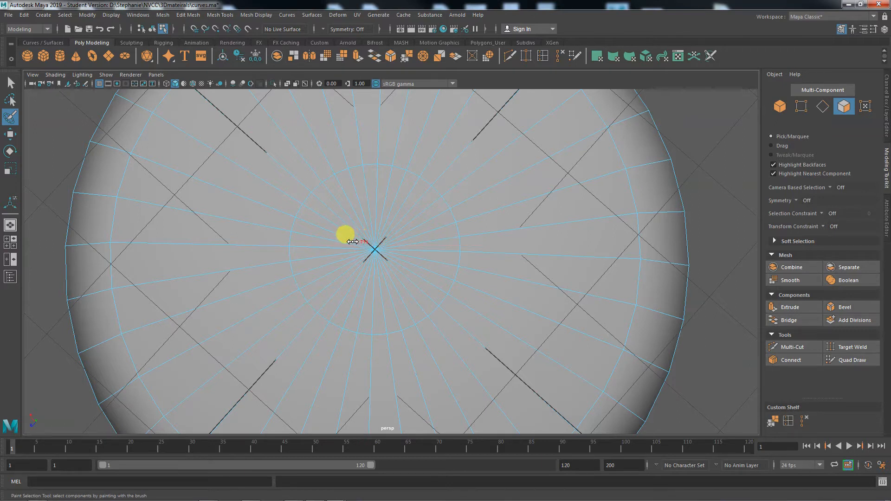
mouse_move(268, 238)
mouse_down()
mouse_move(148, 226)
mouse_move(136, 219)
mouse_move(143, 215)
mouse_up()
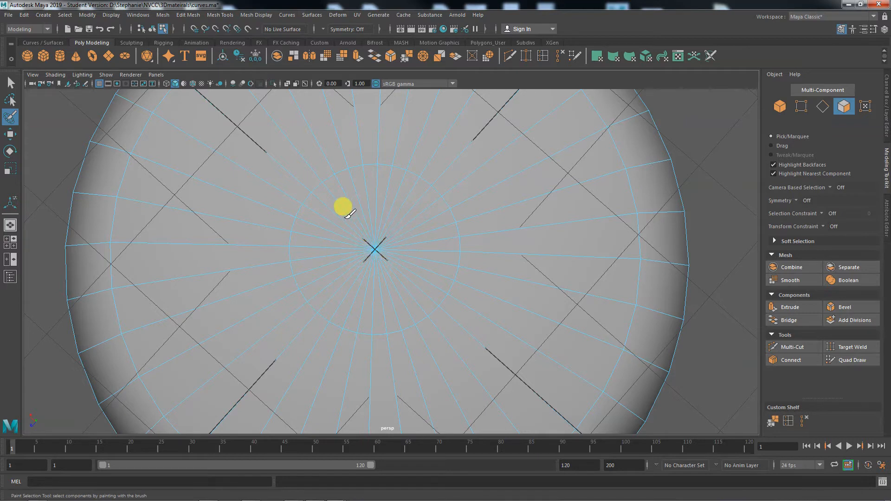
drag(344, 207, 380, 213)
right_drag(384, 219, 382, 233)
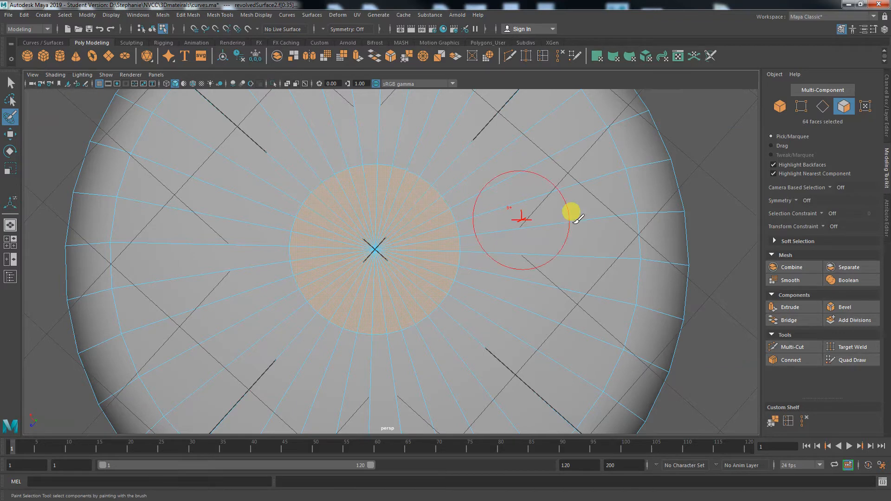
Try painting extra faces outside the base's inner disc into the selection, and deselect them again so only the disc stays selected
mouse_move(545, 203)
mouse_down()
mouse_move(539, 198)
mouse_move(614, 232)
mouse_up()
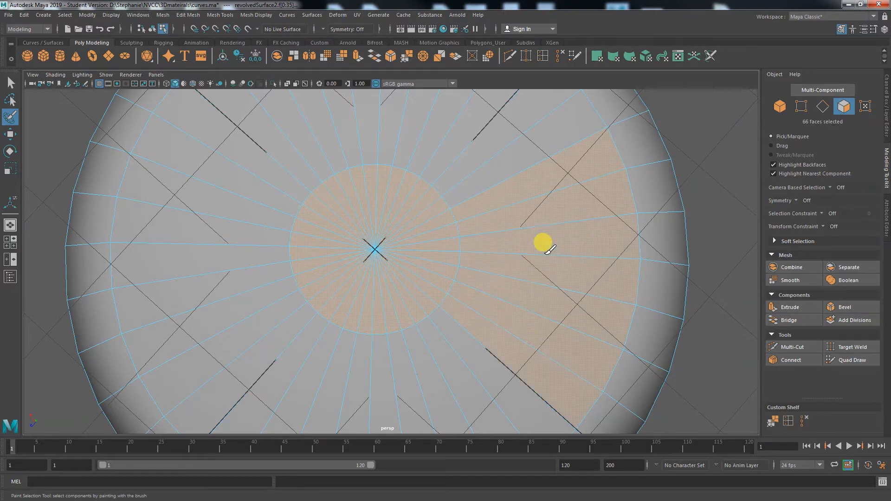
mouse_move(551, 243)
mouse_down()
mouse_move(539, 177)
mouse_move(540, 249)
mouse_move(542, 187)
mouse_up()
mouse_move(546, 255)
mouse_down()
mouse_move(547, 209)
mouse_move(533, 175)
mouse_move(533, 229)
mouse_move(533, 179)
mouse_move(543, 169)
mouse_move(555, 178)
mouse_up()
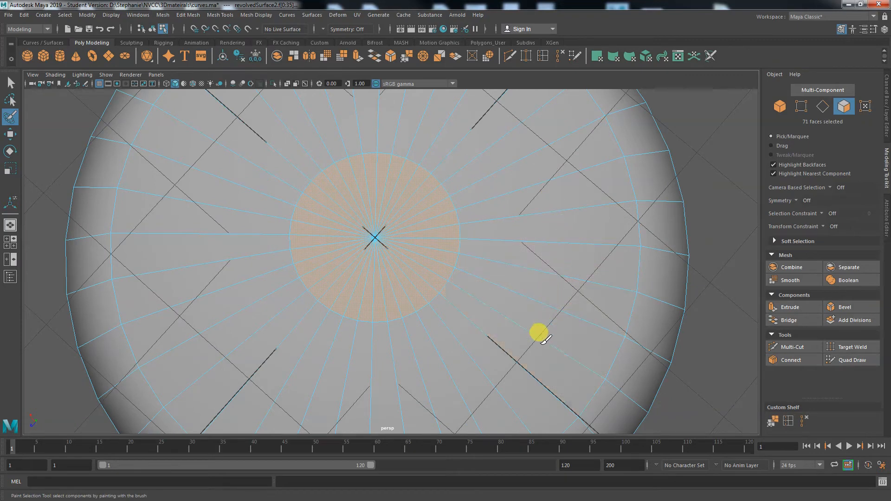
drag(540, 342, 529, 325)
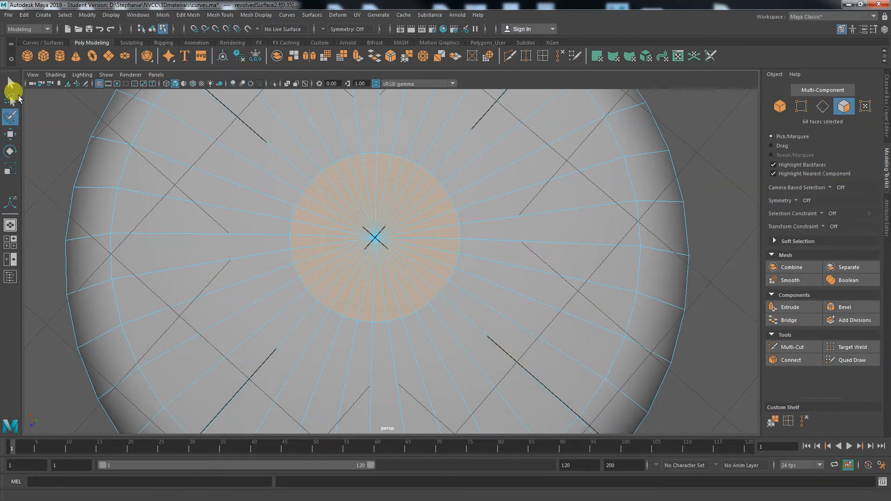
click(11, 84)
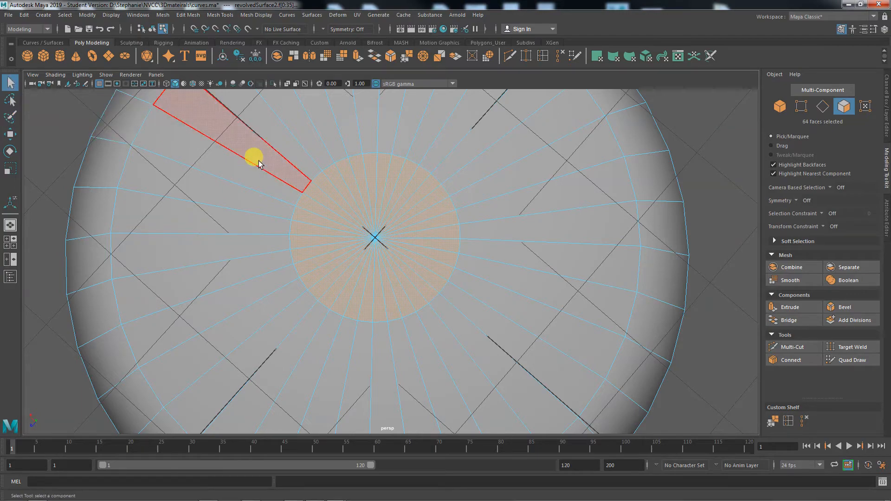
key(w)
alt+drag(472, 270, 394, 303)
key(ctrl+z)
key(ctrl+z)
key(ctrl+z)
key(ctrl+z)
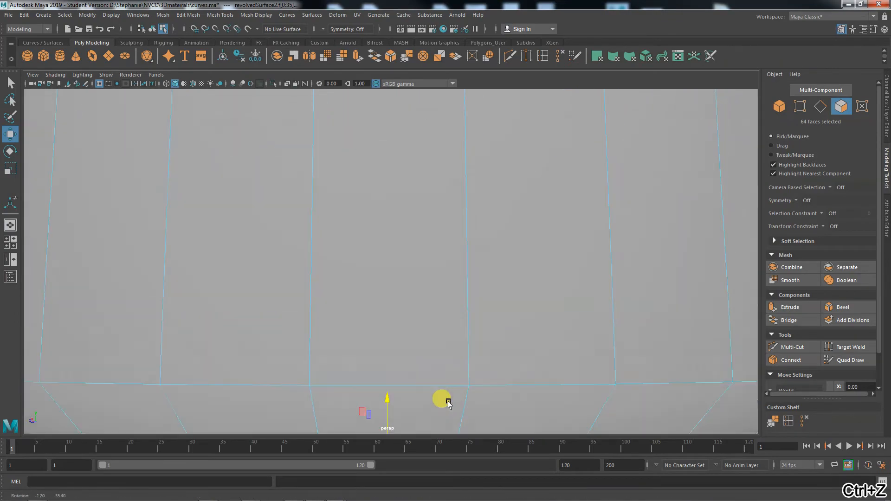
Deselect the vase's inner floor faces with the Paint Selection tool and delete the selected 36-face disc at the centre of the outer underside
alt+drag(448, 403, 455, 400)
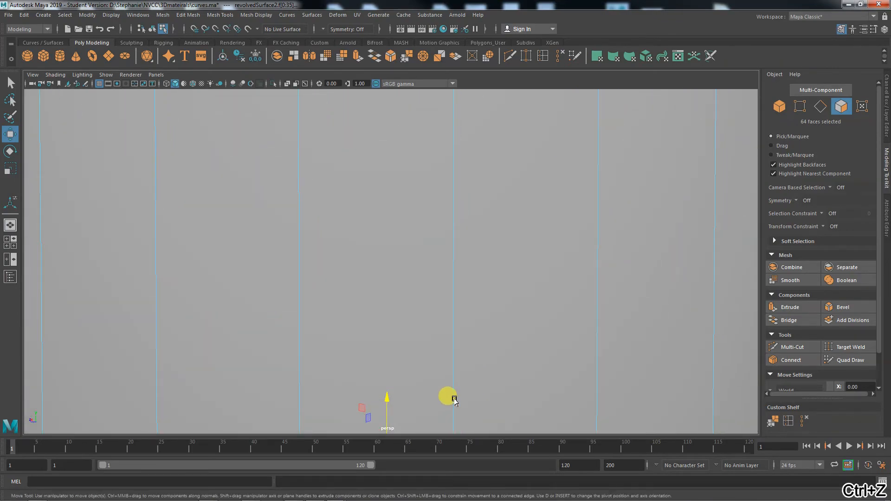
alt+middle_drag(454, 400, 494, 192)
alt+right_drag(390, 291, 614, 329)
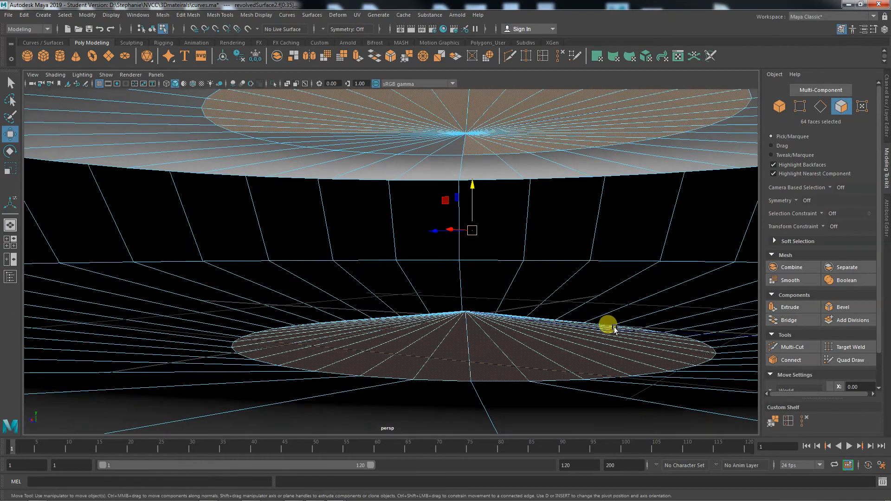
alt+middle_drag(593, 336, 527, 341)
alt+drag(528, 341, 493, 349)
alt+right_drag(492, 349, 462, 394)
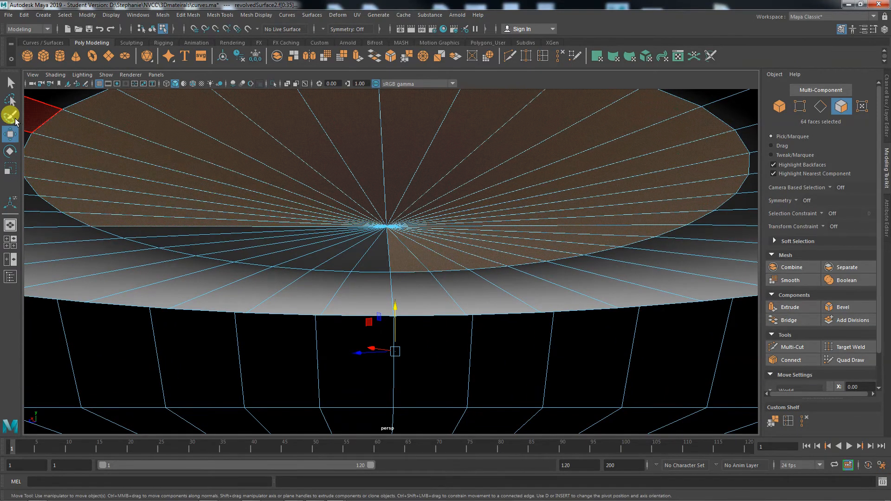
click(14, 119)
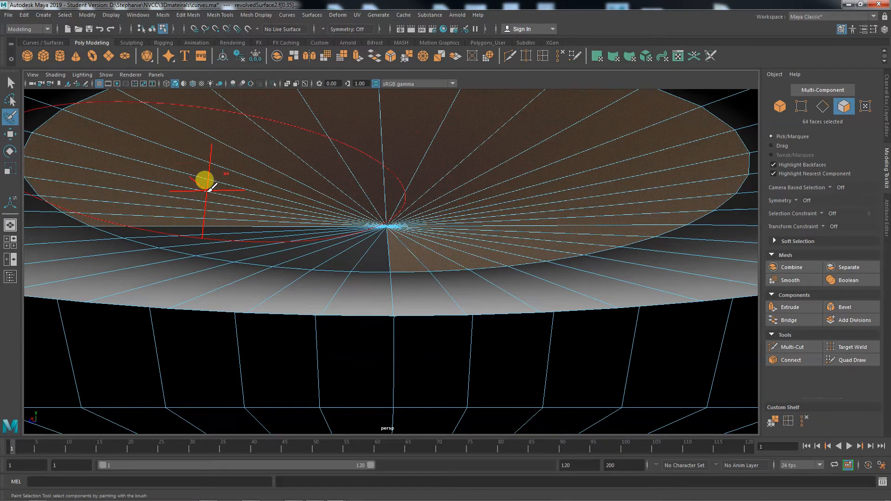
mouse_move(204, 180)
ctrl+mouse_down()
mouse_move(254, 149)
mouse_move(374, 141)
mouse_move(462, 168)
mouse_move(477, 203)
mouse_move(420, 228)
mouse_move(406, 120)
mouse_move(407, 136)
ctrl+mouse_up()
key(w)
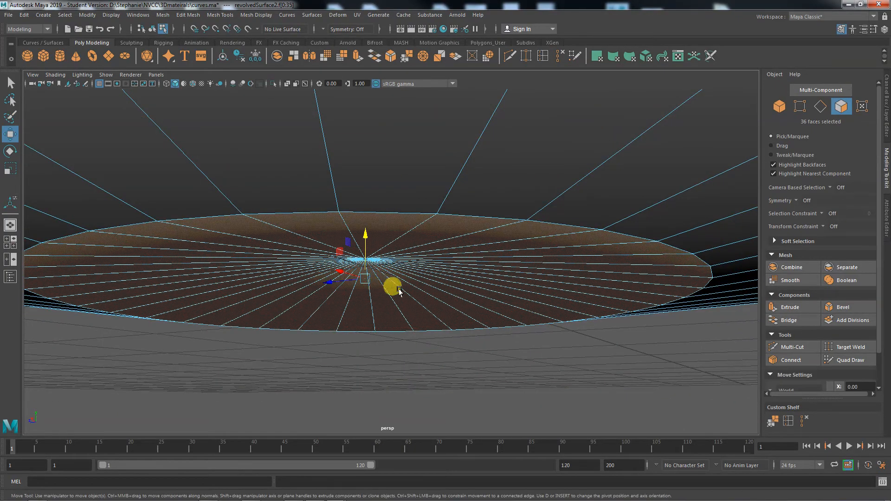
alt+drag(424, 298, 349, 291)
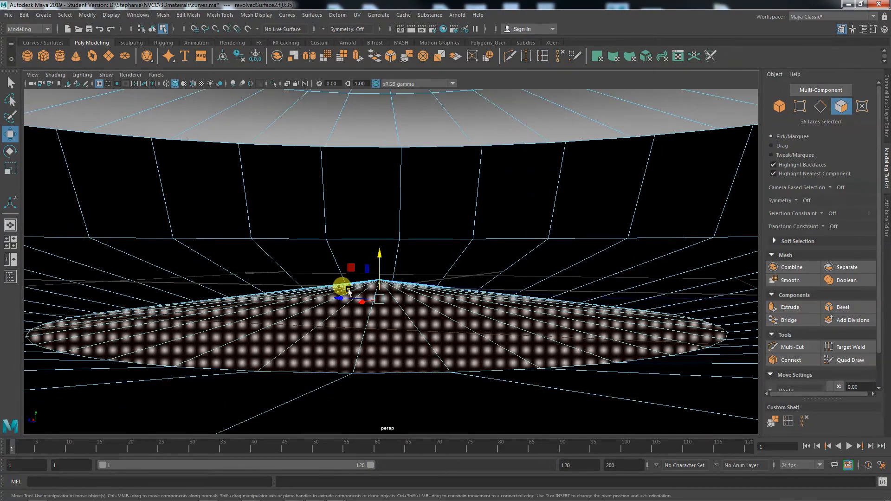
alt+drag(404, 302, 378, 224)
click(363, 291)
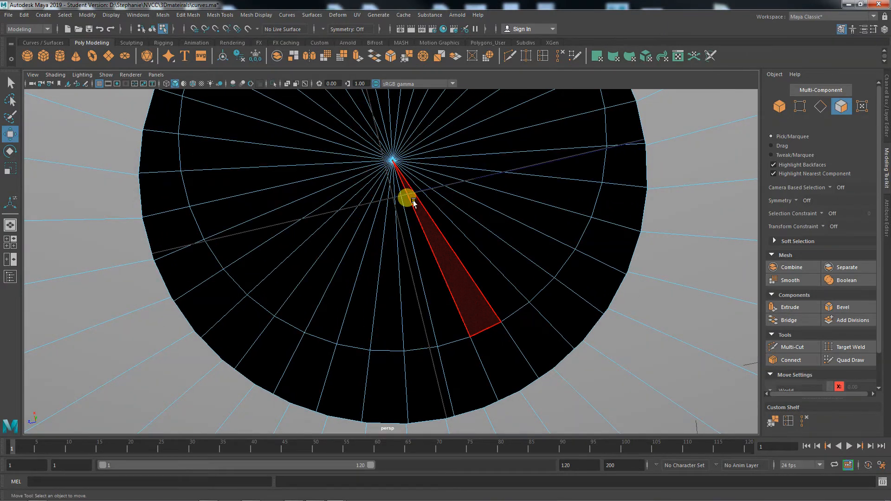
Inspect the opened underside and compare the vase with the smooth vase beside it, including its mouth and profile
alt+right_drag(421, 208, 112, 209)
alt+right_drag(438, 223, 37, 213)
alt+drag(284, 246, 346, 329)
alt+right_drag(346, 329, 443, 433)
alt+middle_drag(314, 312, 386, 364)
alt+drag(386, 364, 372, 368)
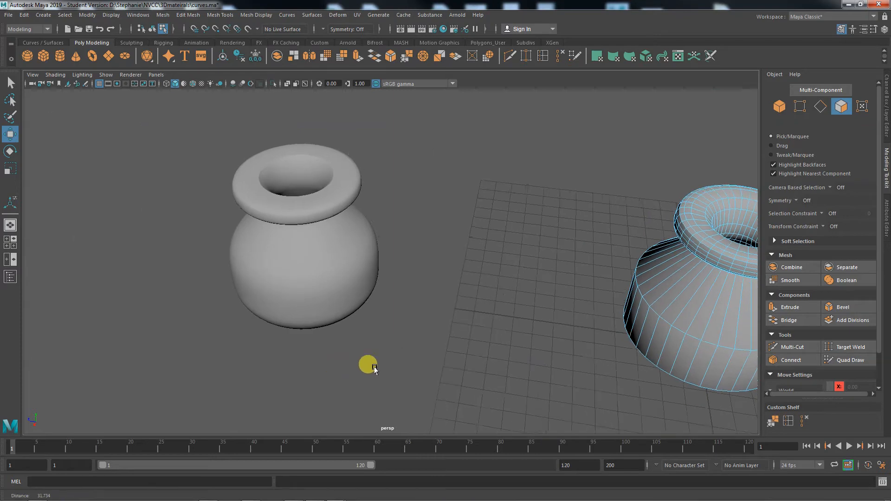
alt+right_drag(372, 368, 418, 376)
alt+drag(418, 375, 420, 379)
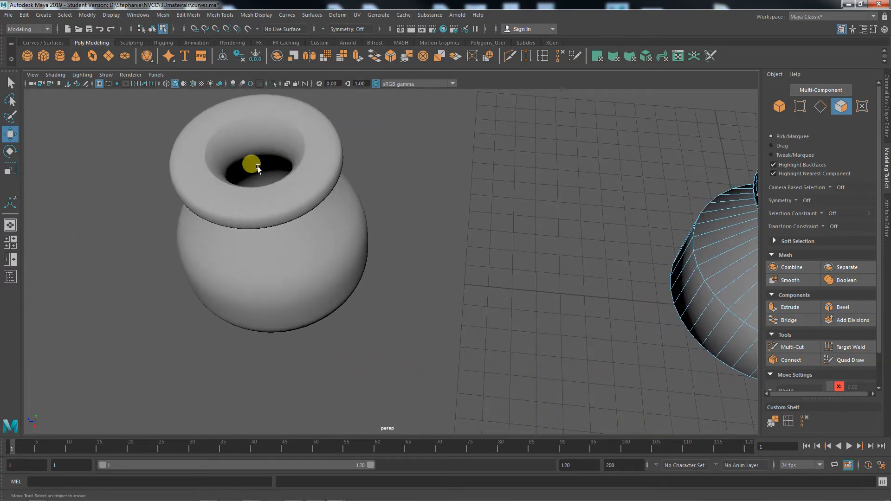
mouse_move(265, 183)
alt+mouse_down()
mouse_move(279, 226)
mouse_move(275, 169)
alt+mouse_up()
alt+right_drag(274, 169, 279, 237)
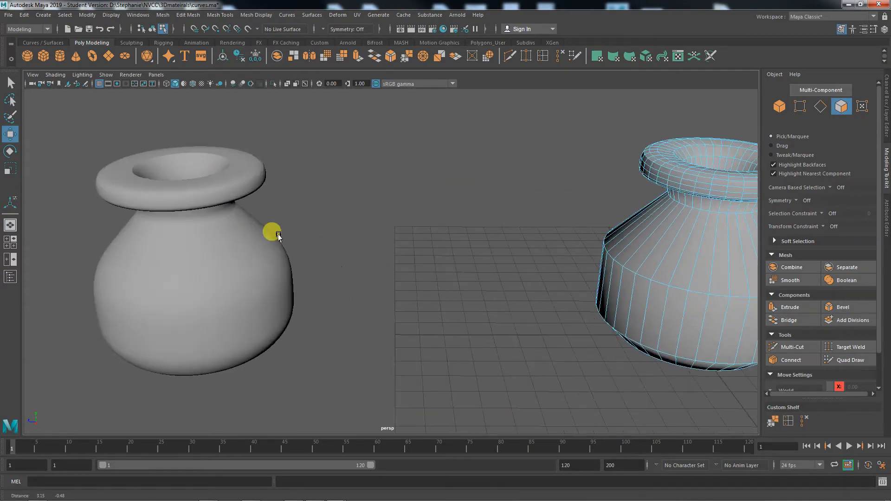
alt+drag(278, 237, 285, 283)
alt+right_drag(284, 282, 470, 302)
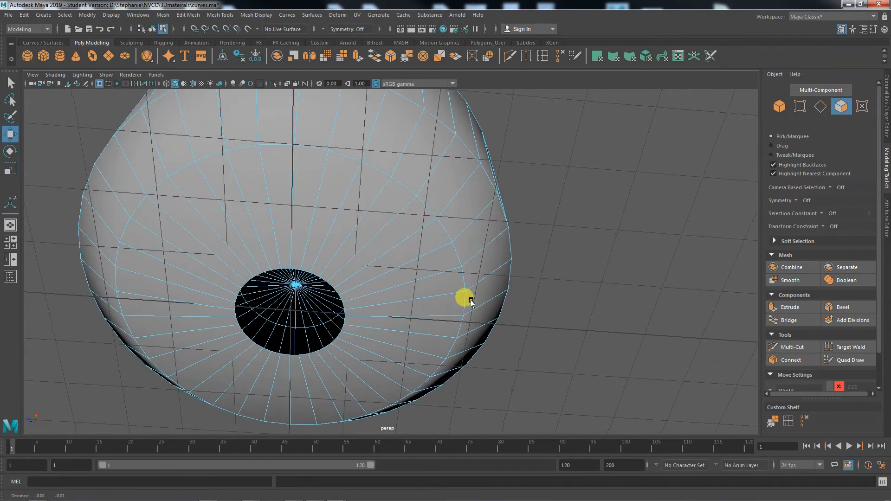
Select the inner floor's triangular faces through the underside hole with the Paint Selection tool and delete them
alt+drag(471, 301, 477, 277)
alt+right_drag(446, 280, 535, 283)
alt+middle_drag(465, 263, 496, 297)
right_drag(459, 205, 446, 184)
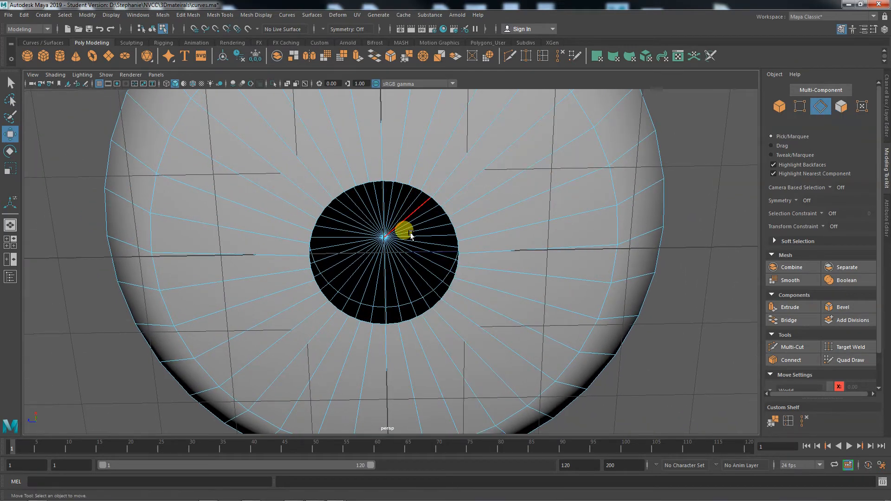
alt+drag(411, 239, 402, 230)
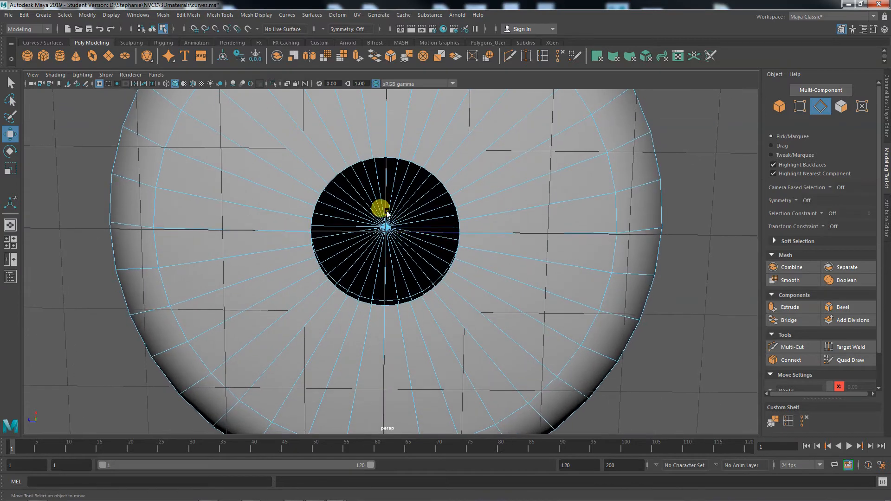
click(10, 117)
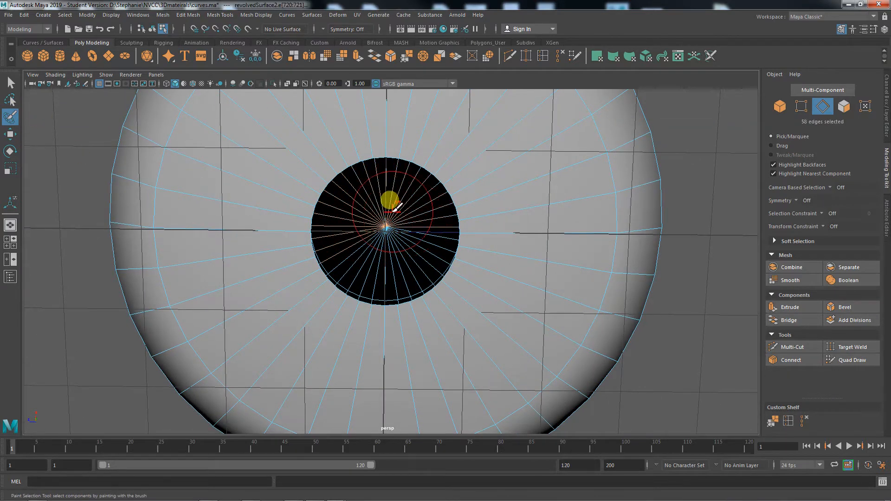
right_click(391, 213)
click(391, 233)
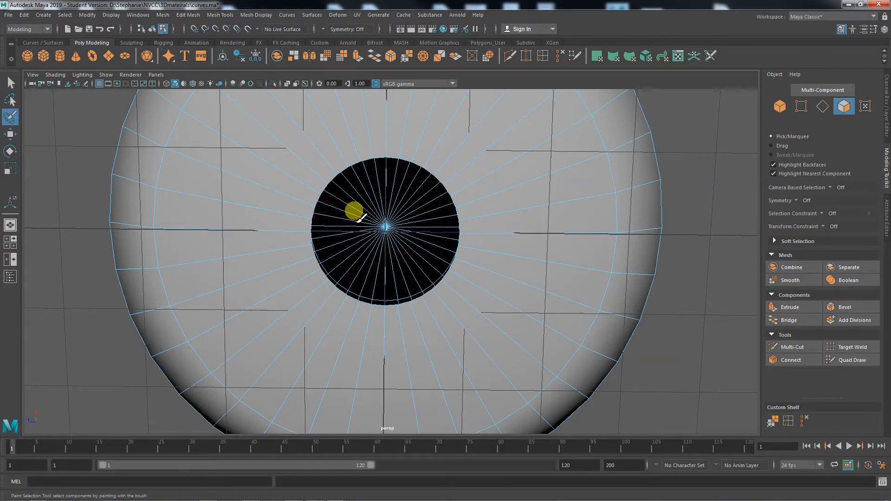
mouse_move(406, 238)
mouse_down()
mouse_move(375, 246)
mouse_move(370, 224)
mouse_move(344, 240)
mouse_move(419, 243)
mouse_move(402, 238)
mouse_up()
key(Delete)
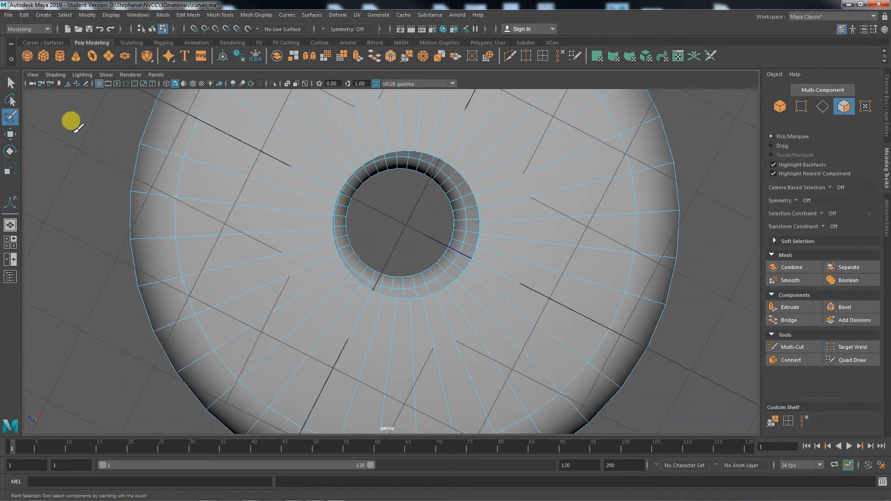
Select the 36-edge border loop around the hole in the outer underside and fill it with a single face
click(10, 134)
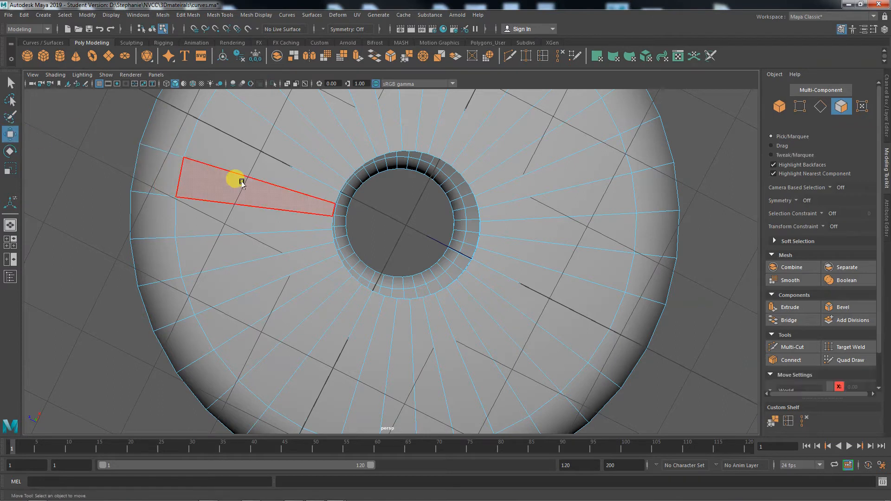
right_drag(243, 182, 242, 159)
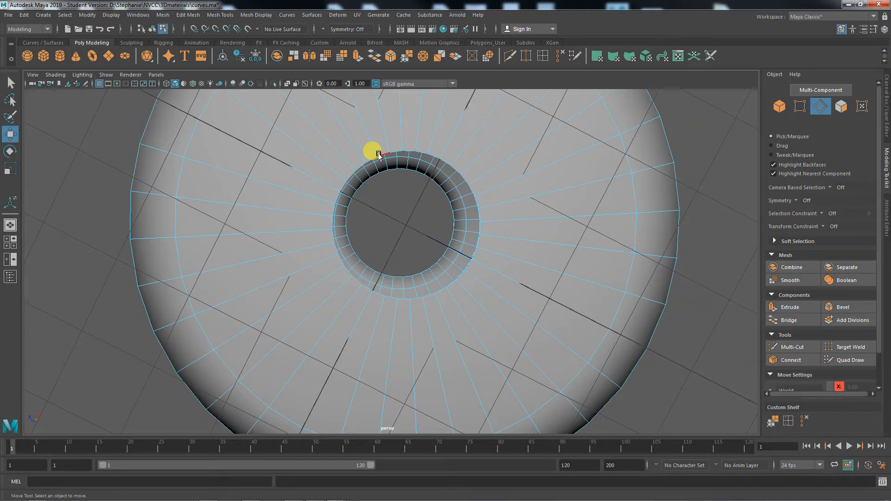
double_click(379, 154)
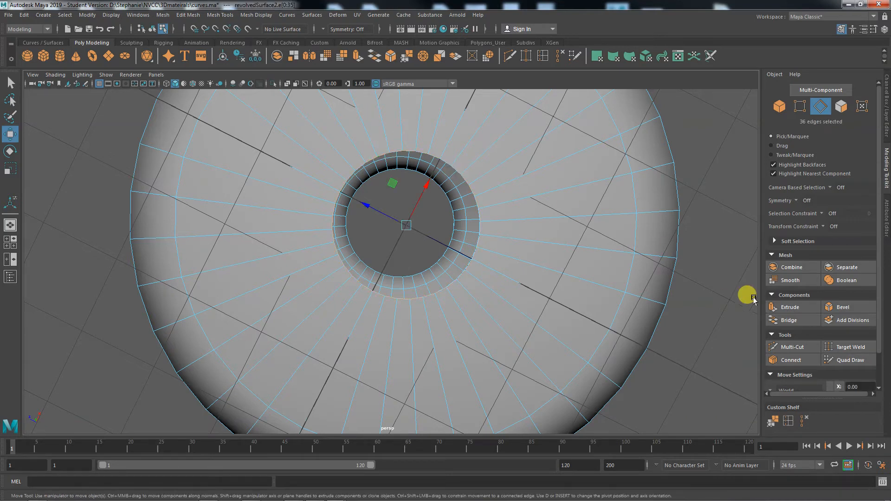
click(787, 320)
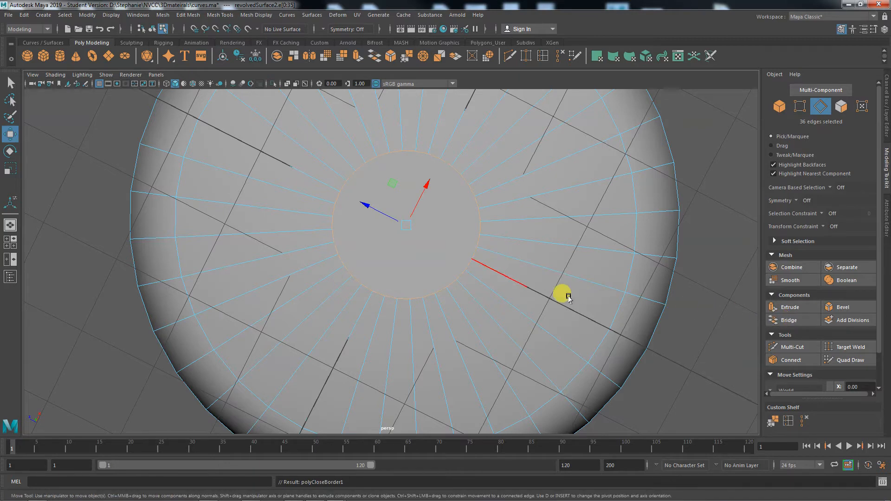
Cut an edge across the middle of the filled base disc between two opposite border vertices with the Multi-Cut tool
mouse_move(566, 288)
alt+middle_down()
mouse_move(559, 279)
mouse_move(551, 292)
alt+middle_up()
alt+drag(550, 292, 609, 385)
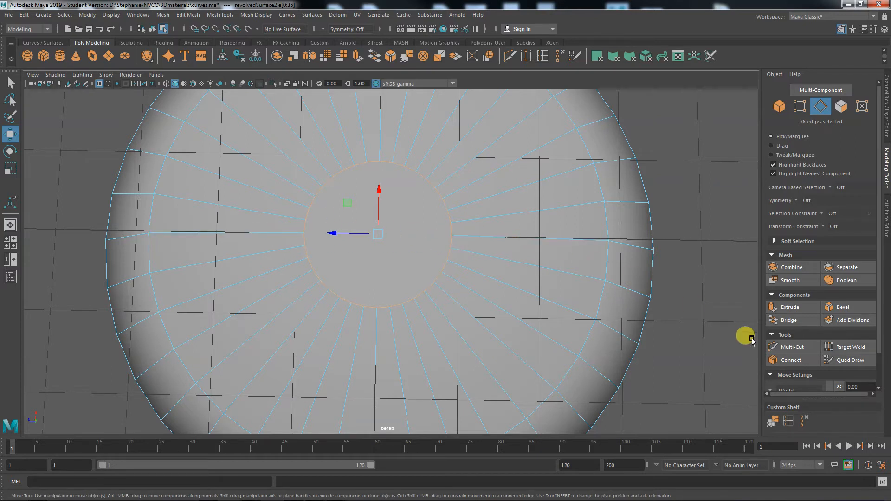
click(791, 346)
click(414, 298)
key(BackSpace)
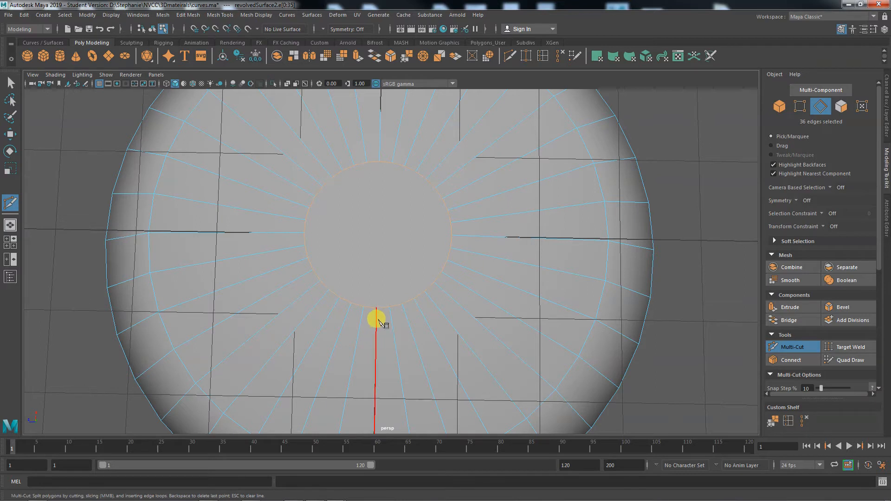
click(376, 308)
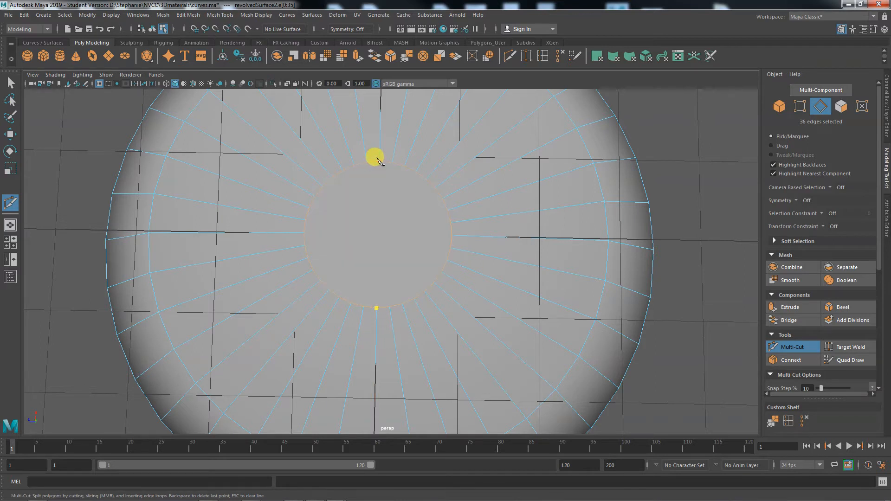
click(377, 163)
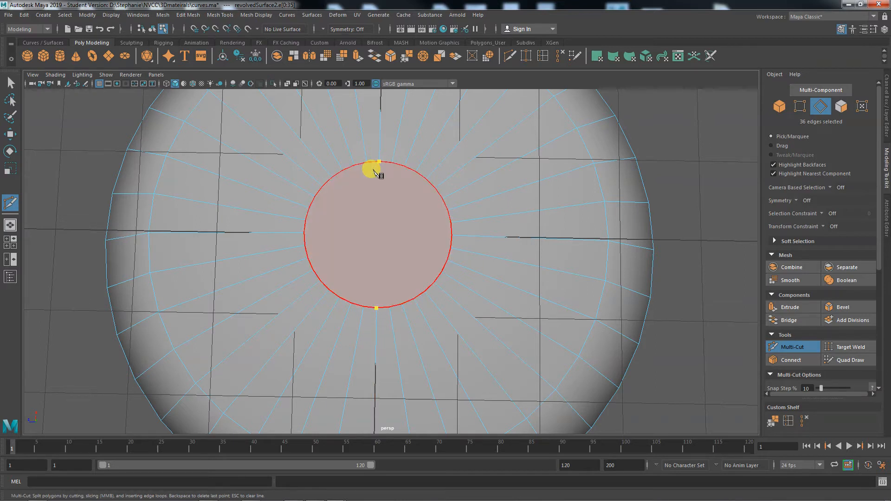
key(Return)
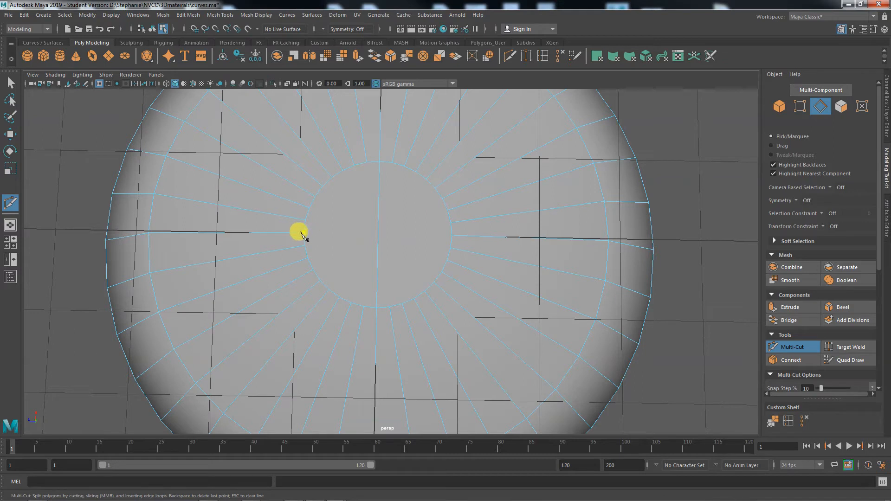
Cut four roughly parallel edges across the base disc, perpendicular to the first cut, between opposite border vertices near its middle
click(304, 234)
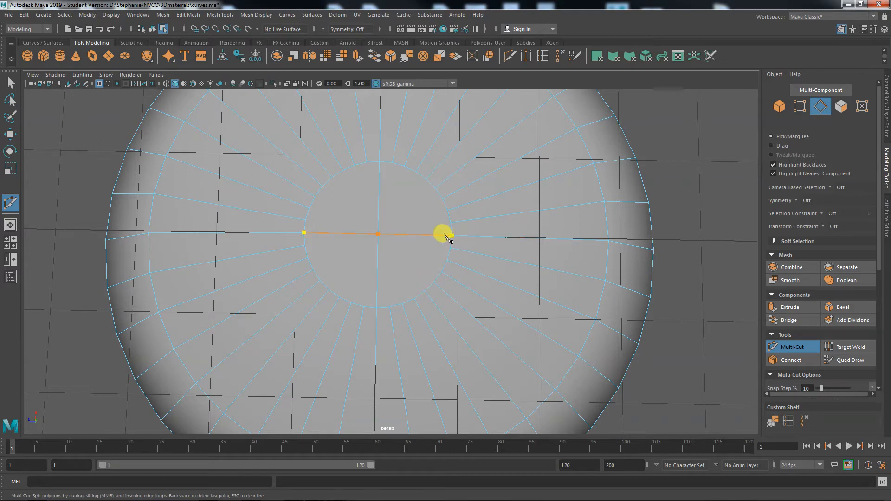
click(438, 236)
key(Return)
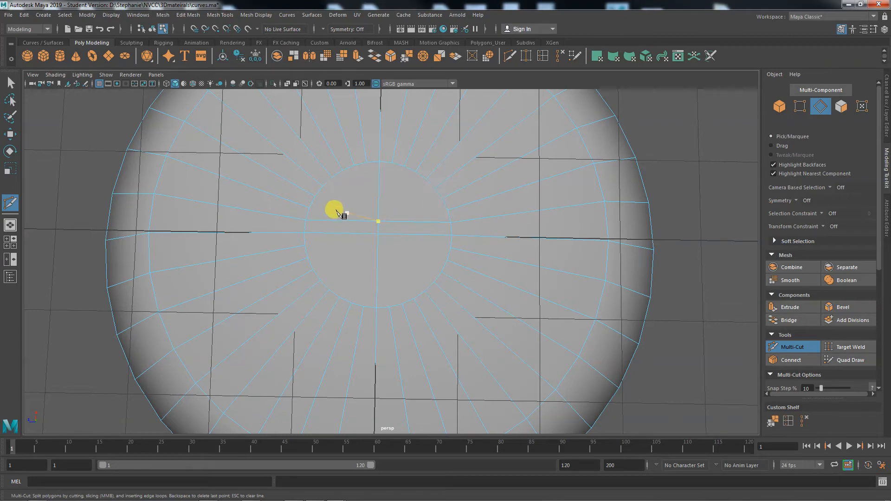
click(309, 208)
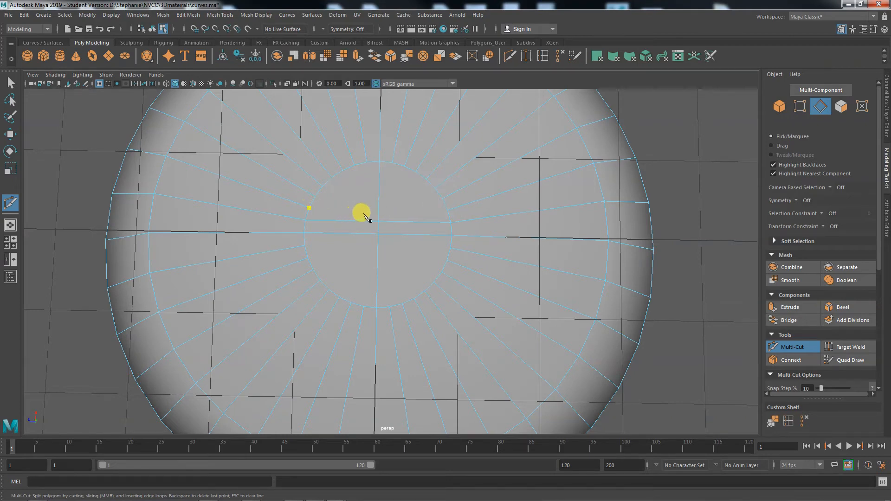
click(444, 209)
click(305, 246)
key(ctrl+z)
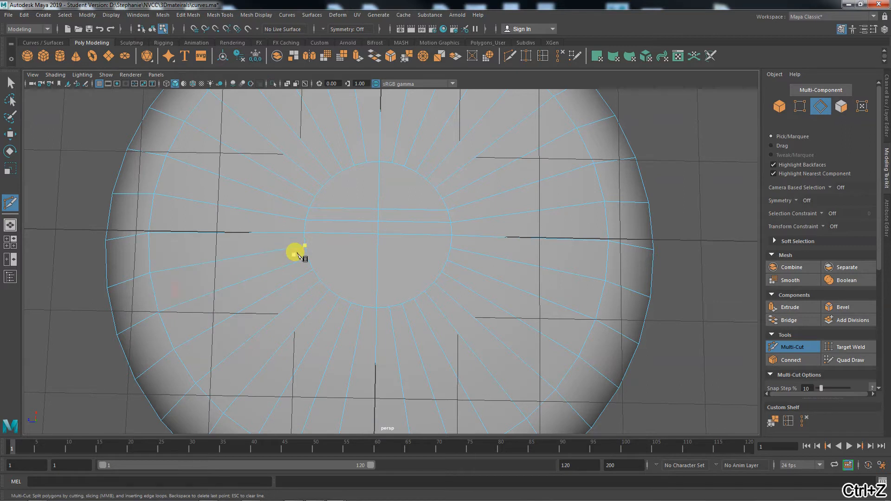
click(452, 246)
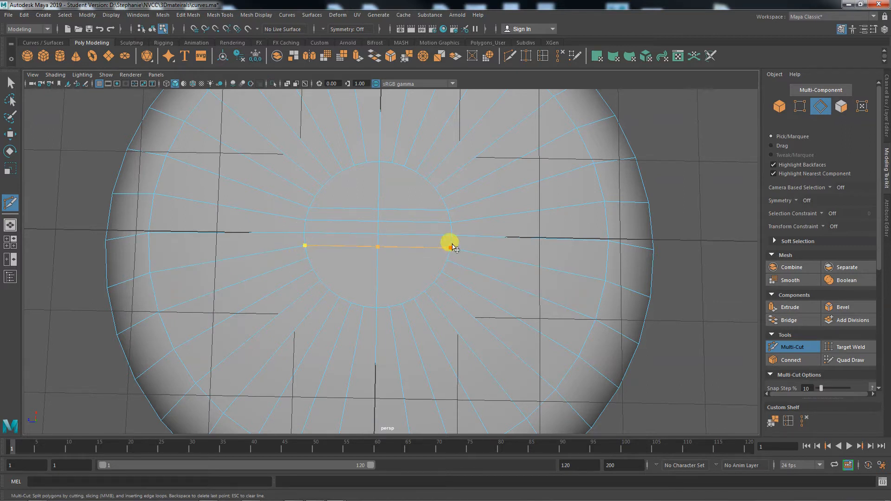
key(Return)
click(307, 257)
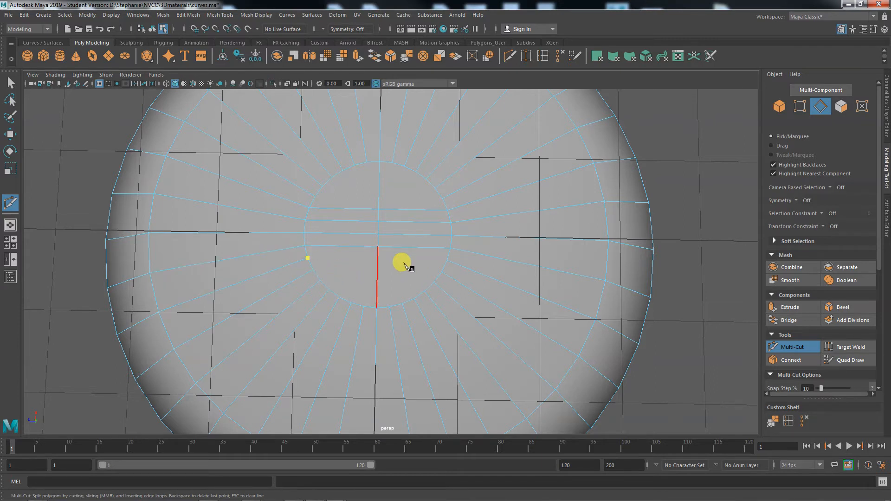
key(Escape)
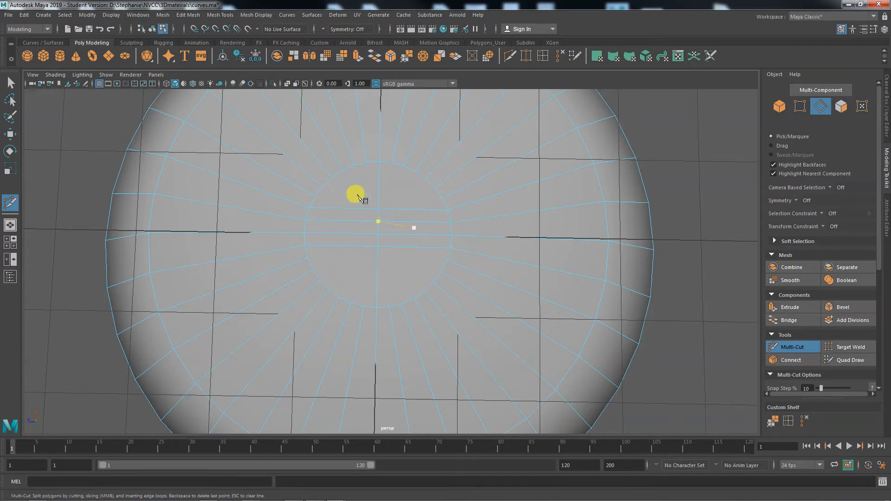
click(436, 205)
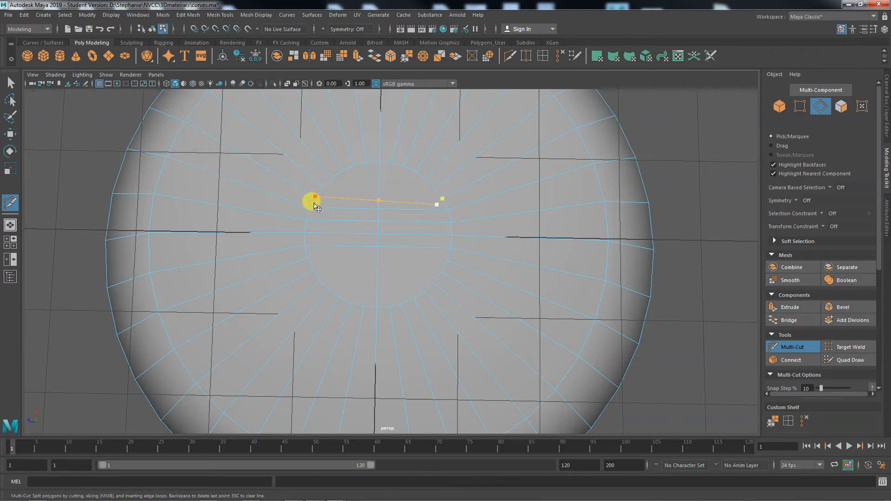
key(ctrl+z)
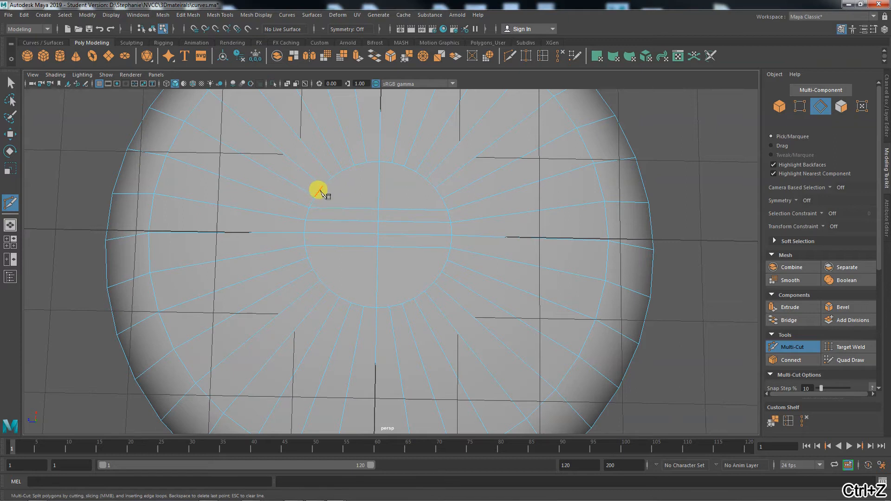
Cut a fifth parallel edge across the base disc above the existing four, between opposite border vertices
click(315, 197)
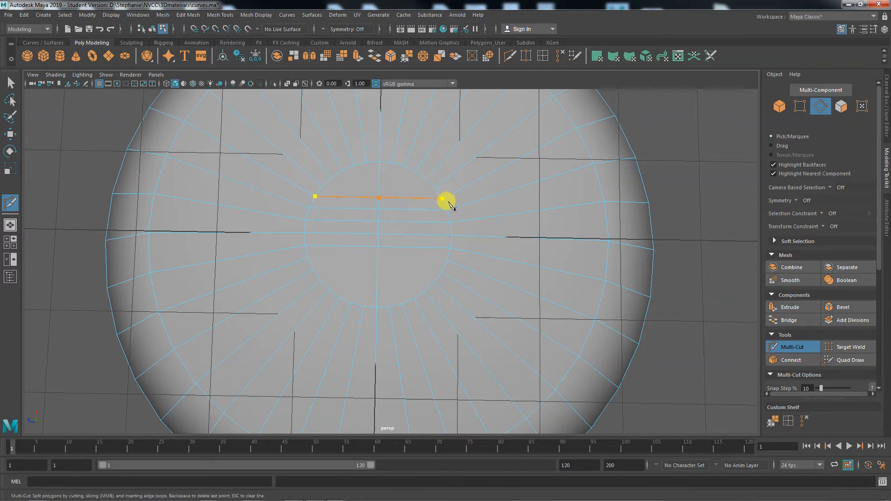
click(443, 199)
right_click(446, 201)
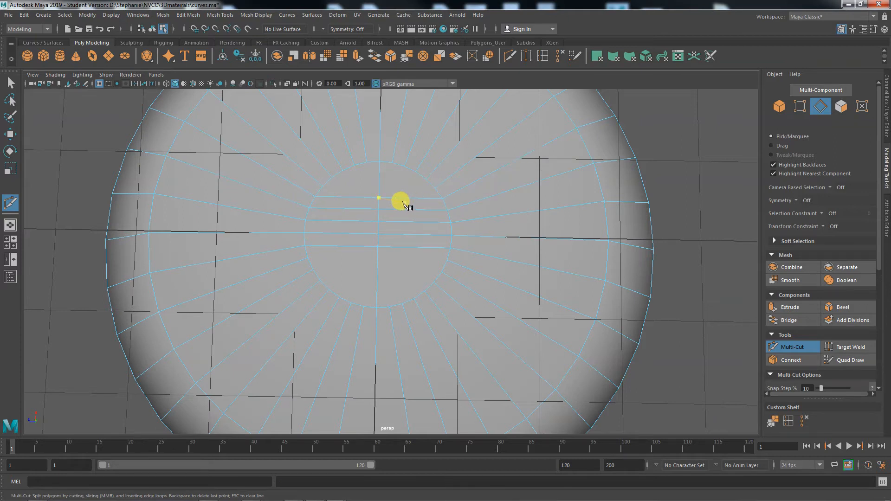
Cut one edge on each side of the disc's central lengthwise cut, parallel to it, between opposite border vertices
click(366, 162)
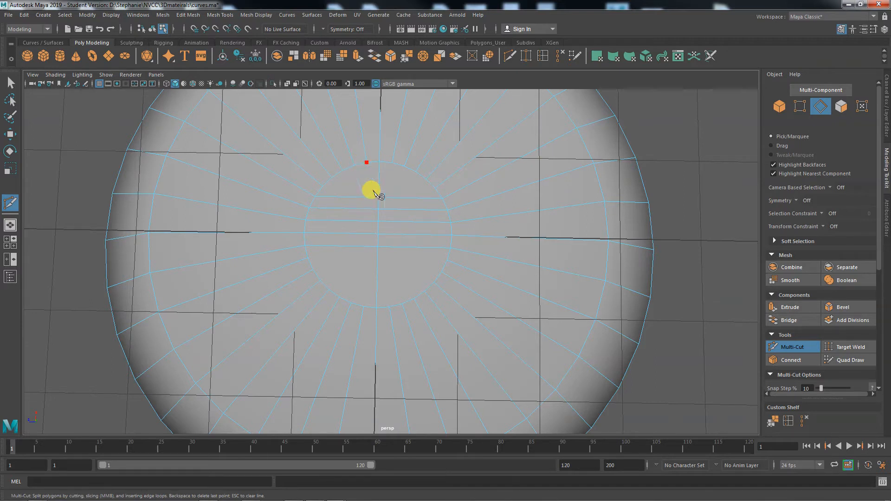
click(363, 307)
right_click(363, 308)
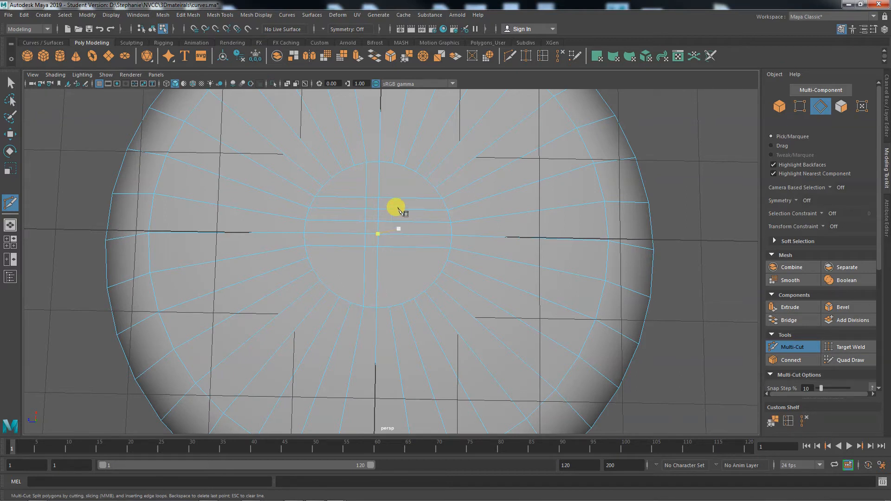
click(391, 163)
click(390, 300)
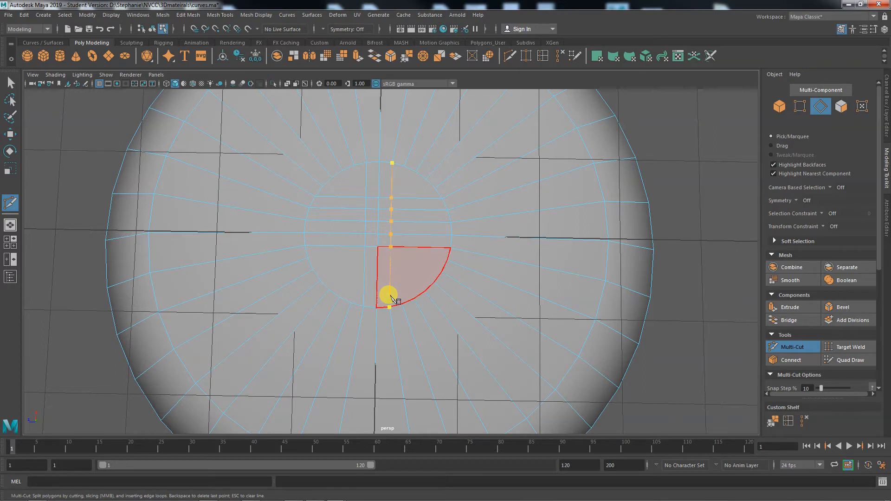
key(Return)
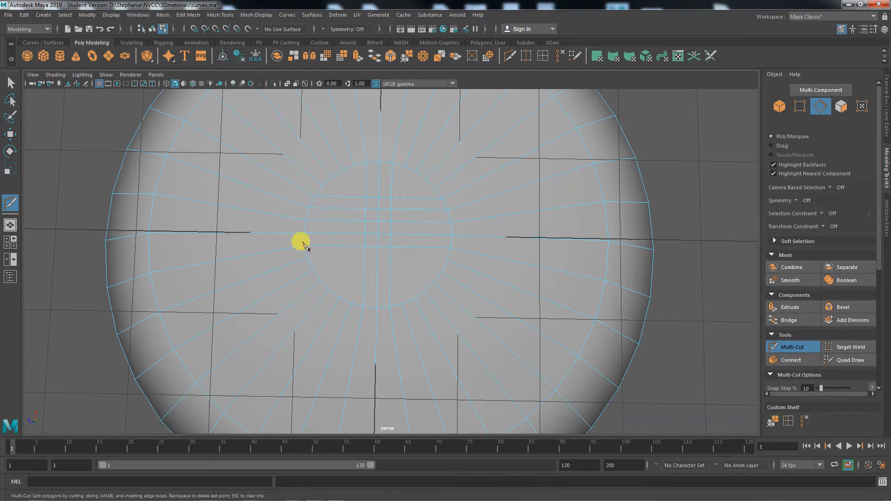
Cut two more crosswise edges below the existing crosswise cuts on the base disc, between opposite border vertices
click(308, 258)
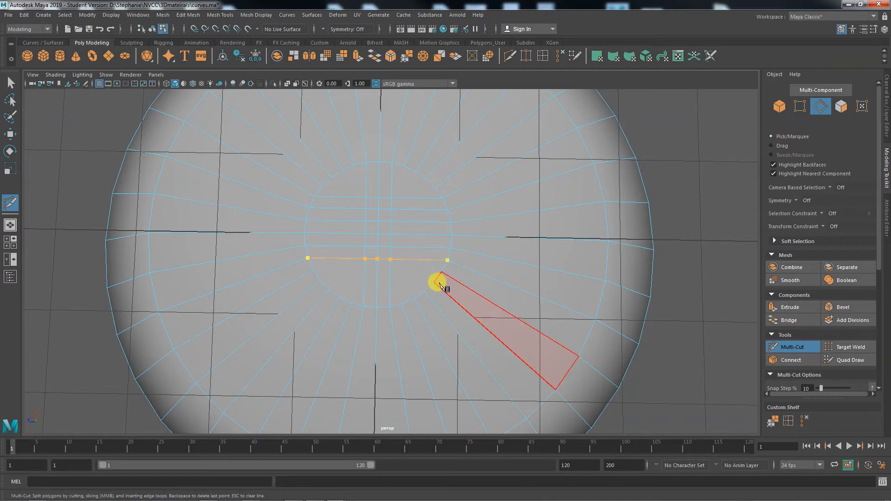
key(Escape)
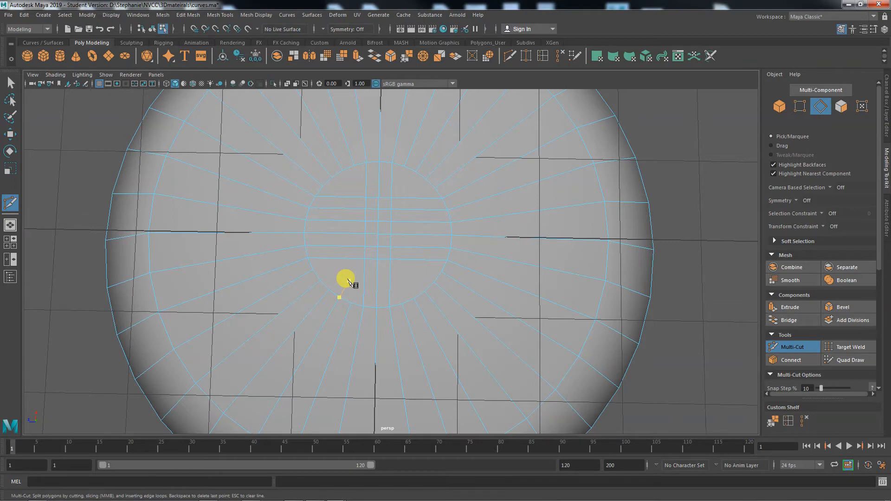
click(441, 272)
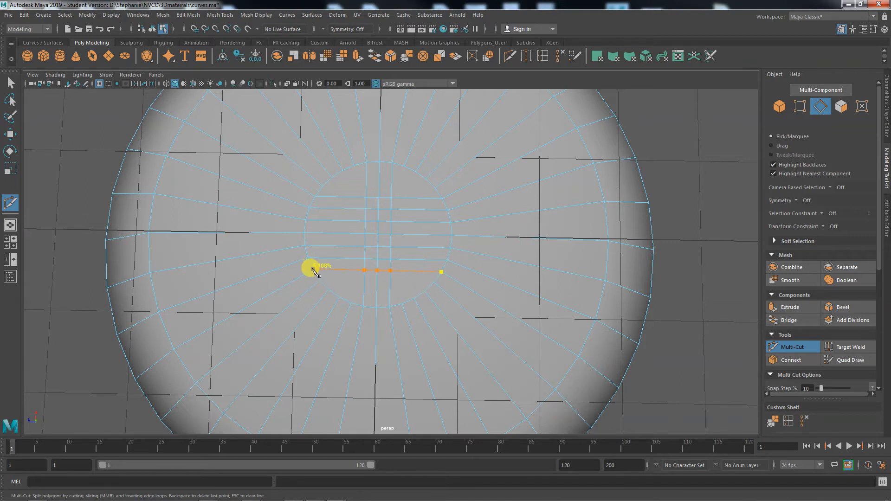
click(316, 275)
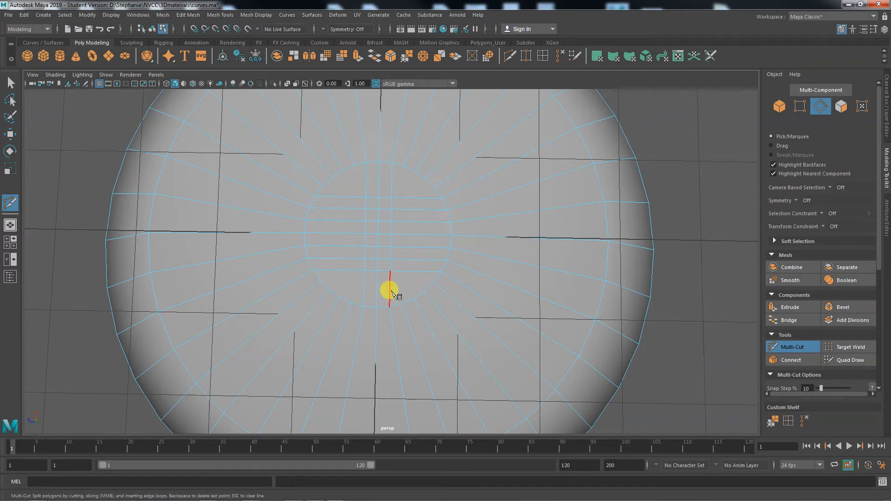
Cut a second lengthwise edge on each side of the disc's central cut, between the next pairs of border vertices
click(403, 303)
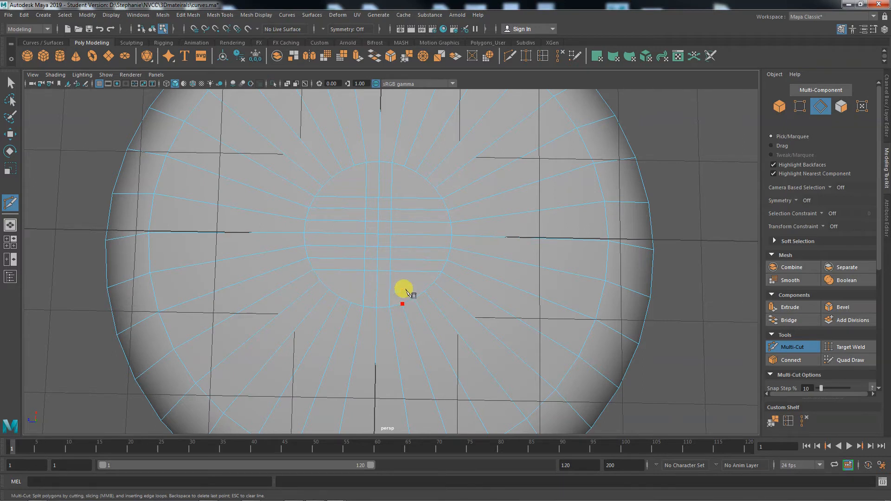
click(402, 168)
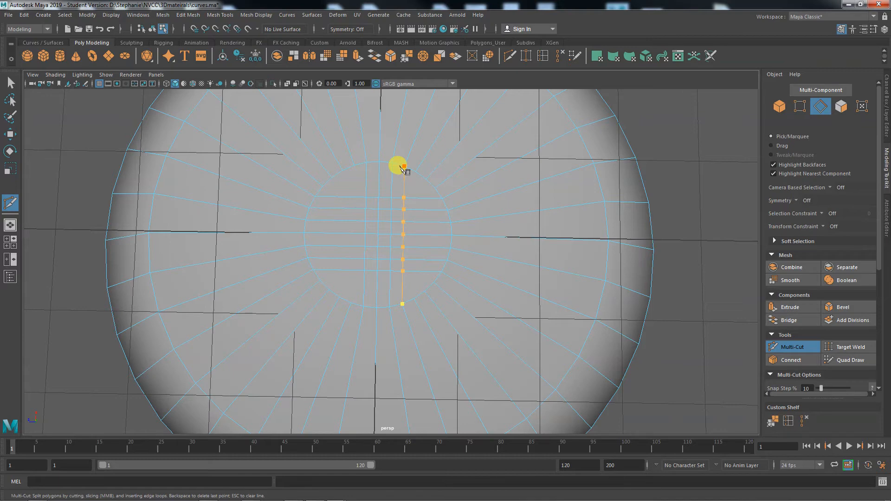
key(Return)
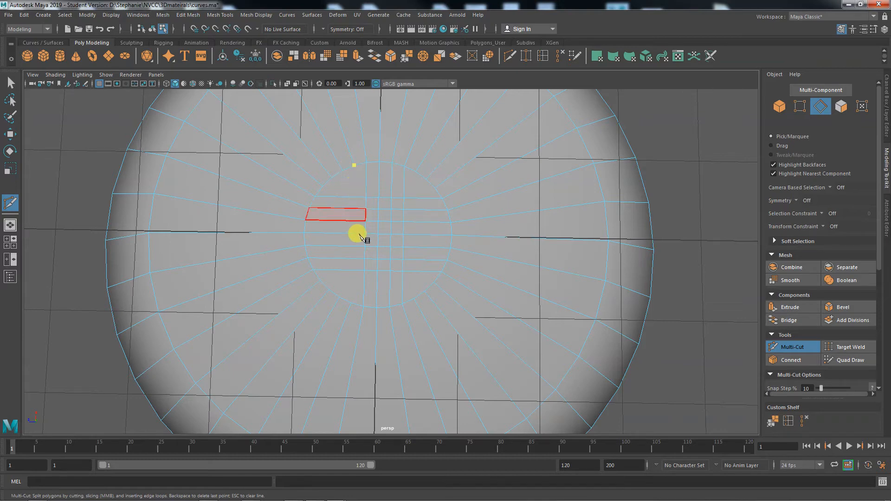
click(354, 165)
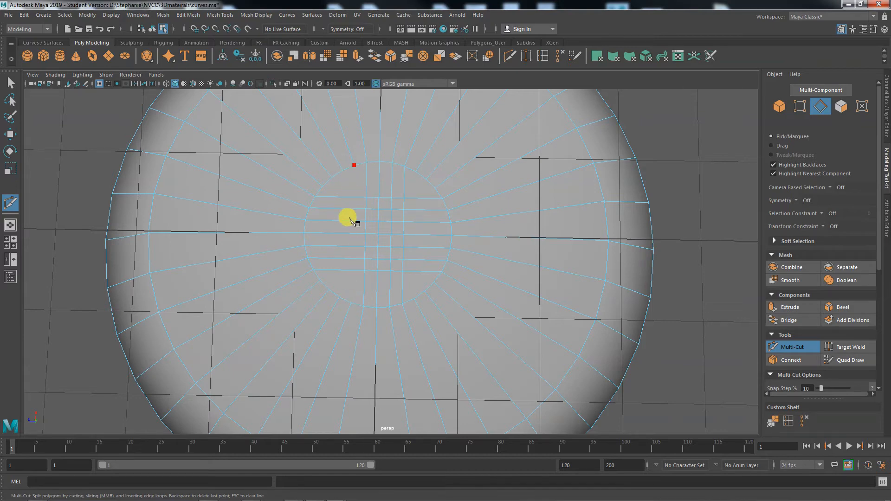
click(352, 303)
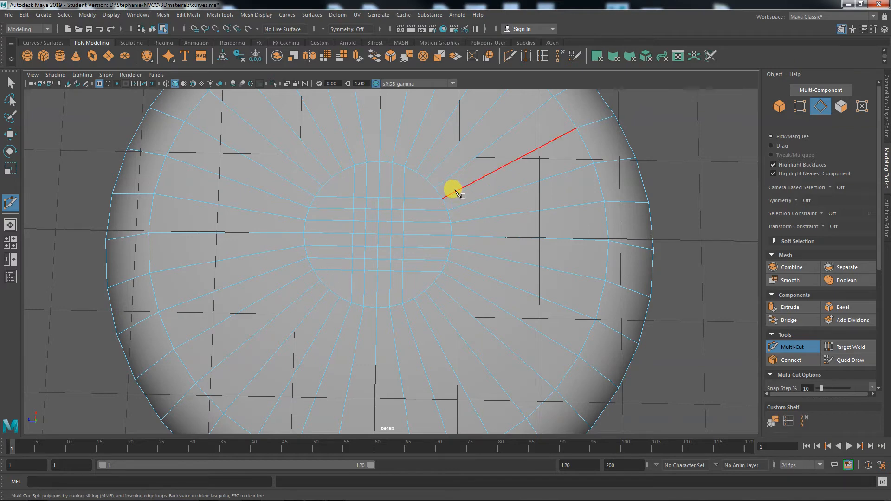
Cut a third lengthwise edge on each side of the disc's central cut, just outside the previous pair
click(343, 170)
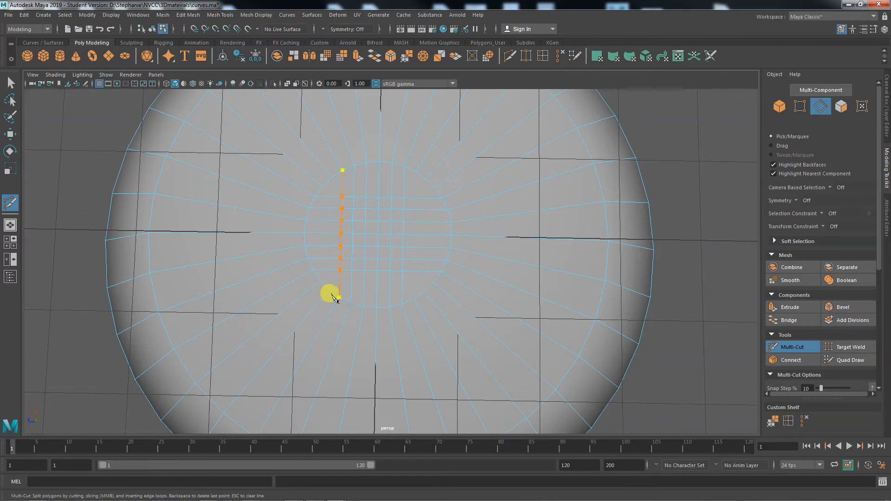
click(341, 296)
right_click(341, 295)
click(414, 299)
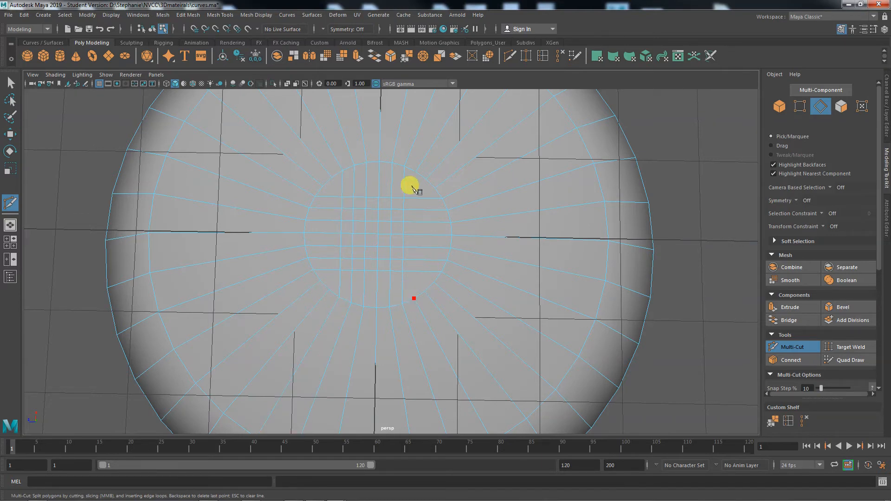
click(411, 173)
right_click(412, 173)
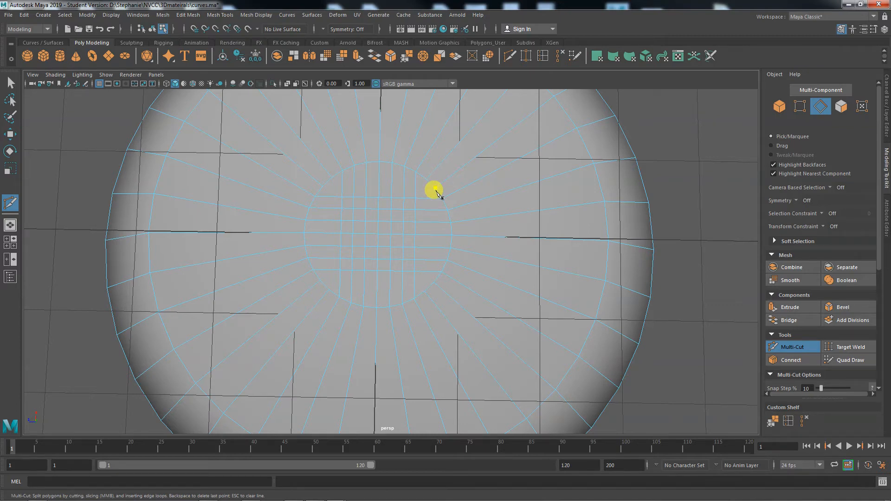
Cut one more crosswise edge at the upper and lower ends of the disc's grid, between opposite border vertices
click(435, 189)
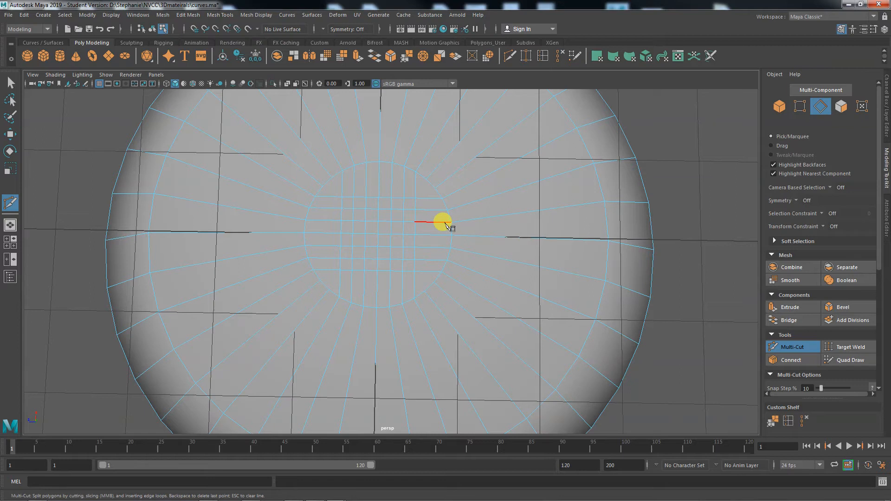
click(364, 282)
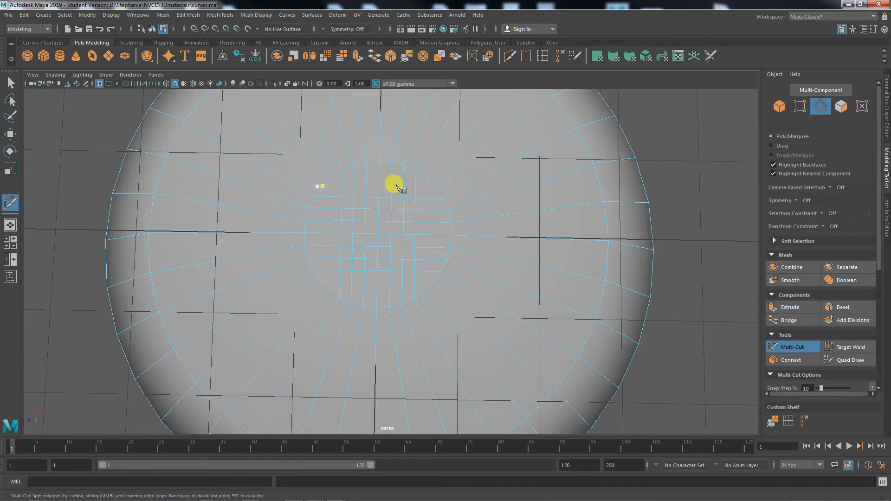
click(320, 188)
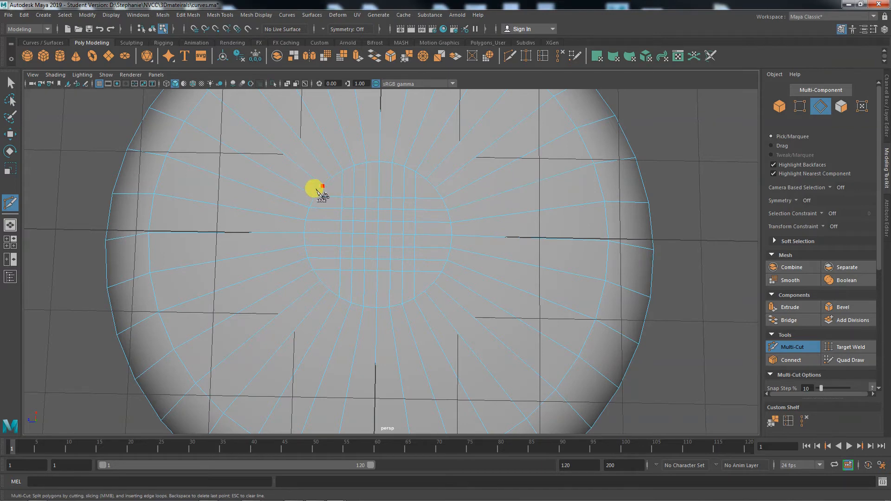
click(439, 193)
key(Return)
click(320, 279)
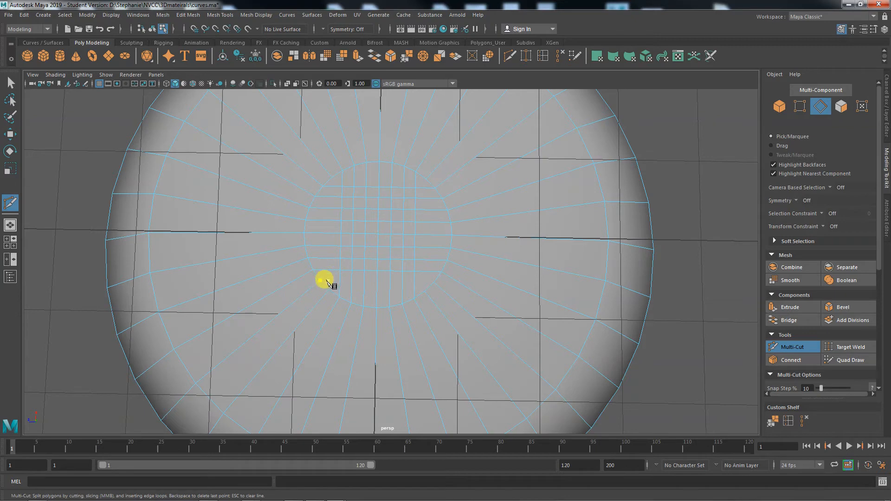
click(439, 283)
key(Return)
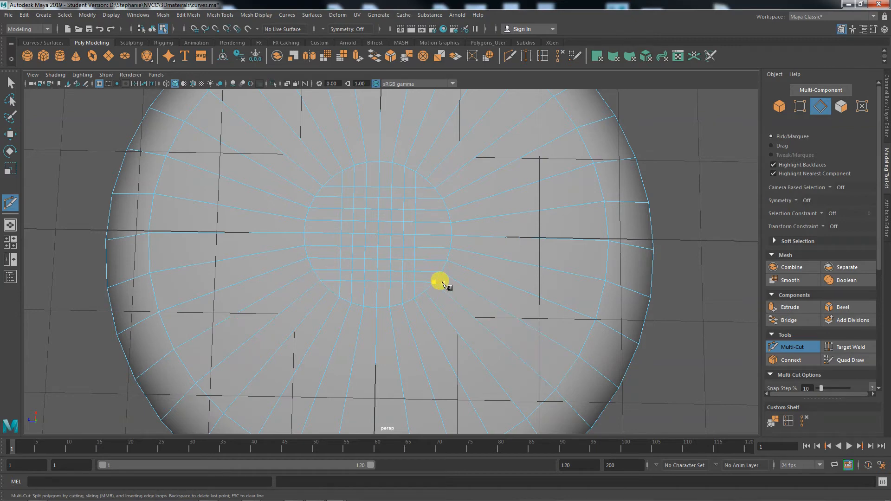
Switch to vertex selection and select the middle vertices of the grid's two outermost lengthwise edges
key(w)
right_drag(398, 281, 366, 236)
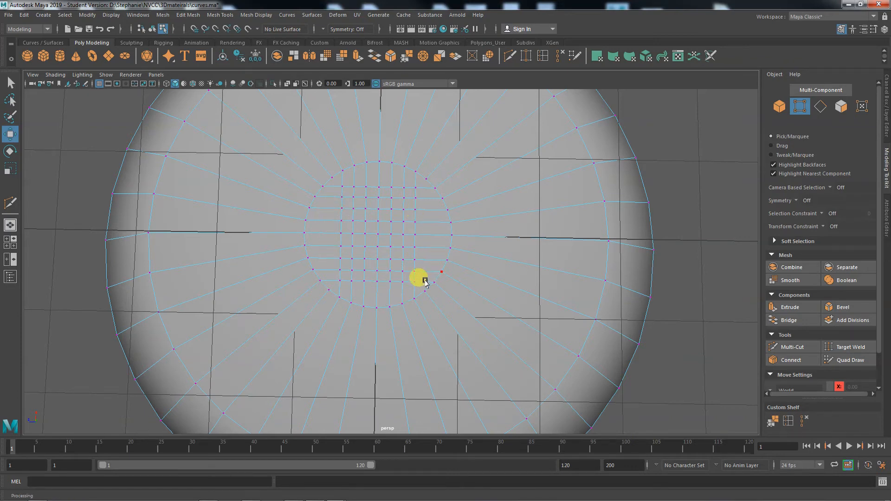
click(414, 235)
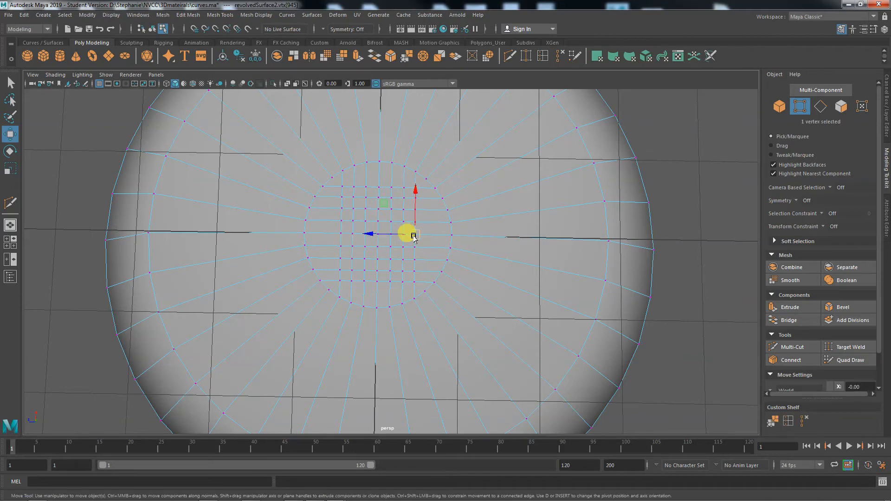
shift+click(341, 232)
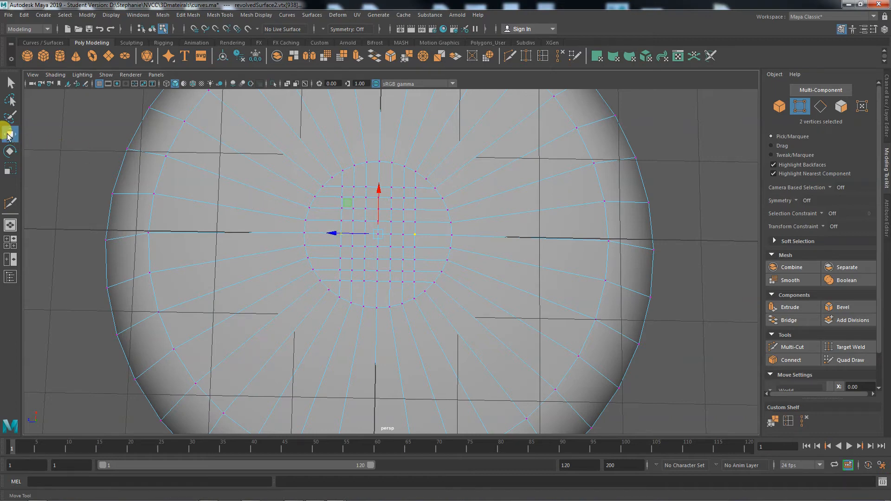
Enable soft selection for the Move tool and set its falloff radius to 0.1
double_click(8, 135)
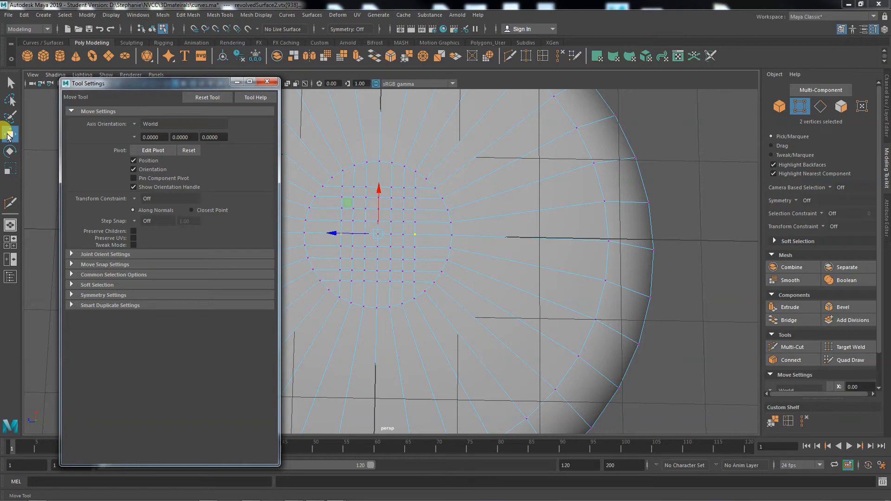
click(98, 285)
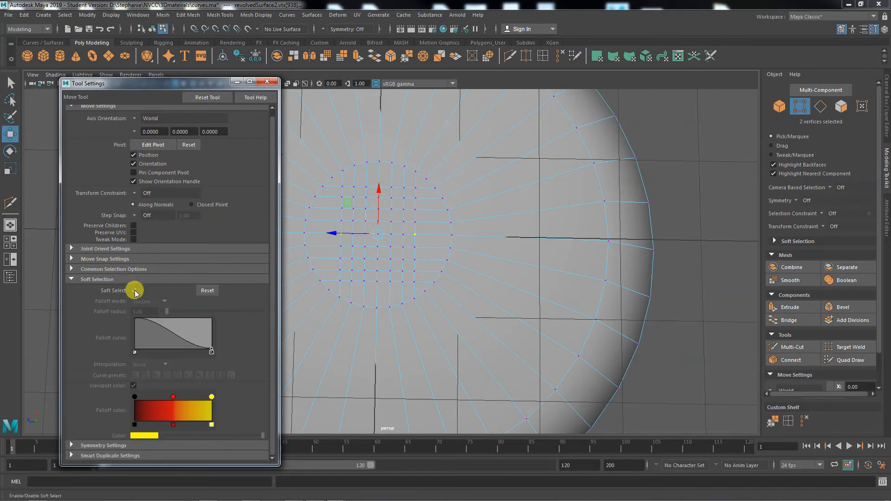
click(134, 290)
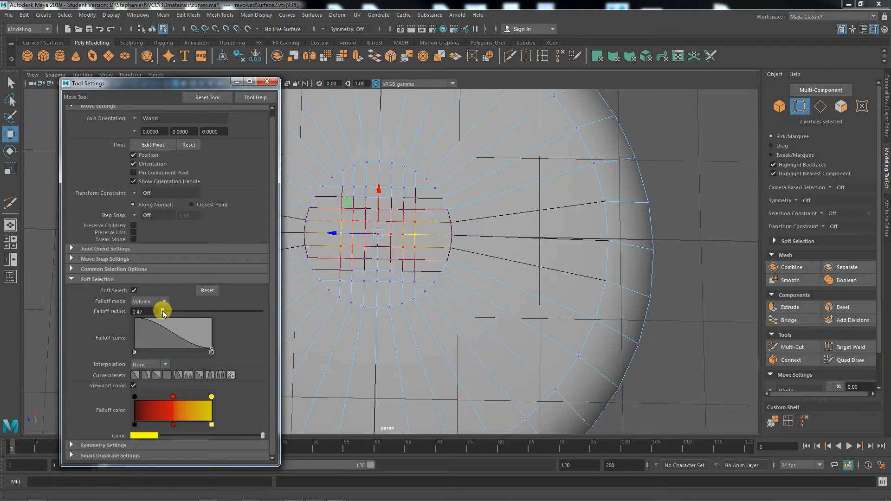
drag(165, 84, 117, 66)
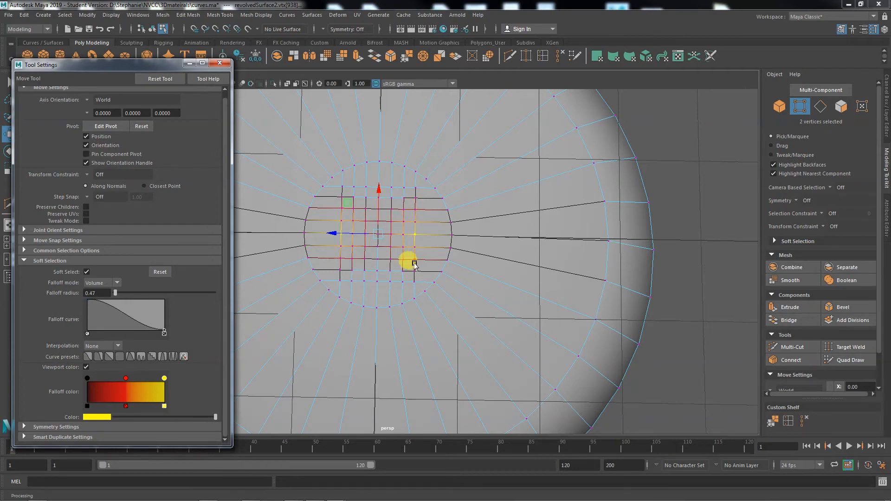
double_click(95, 292)
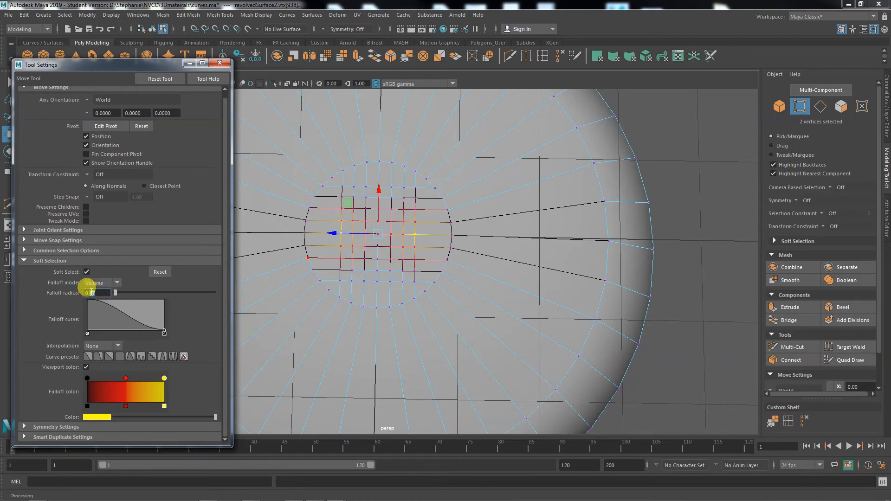
text(0.1)
key(Return)
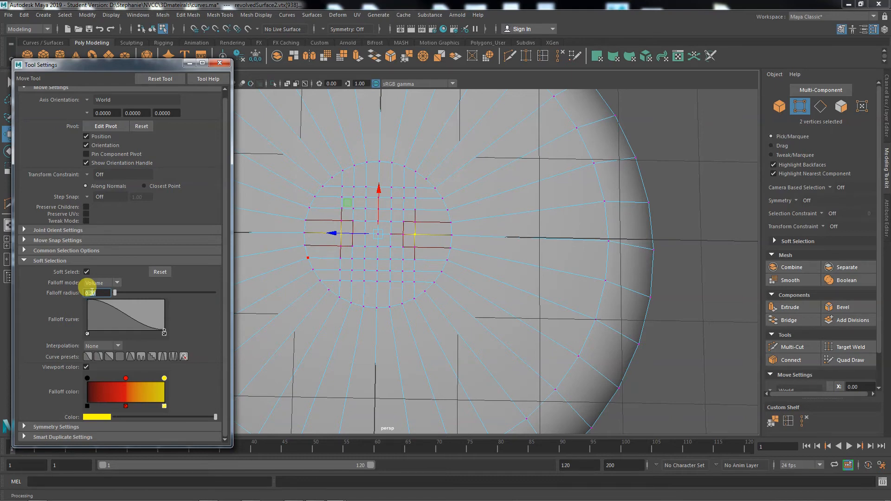
Switch to the Scale tool and set its soft selection falloff radius to 0.2
text(e)
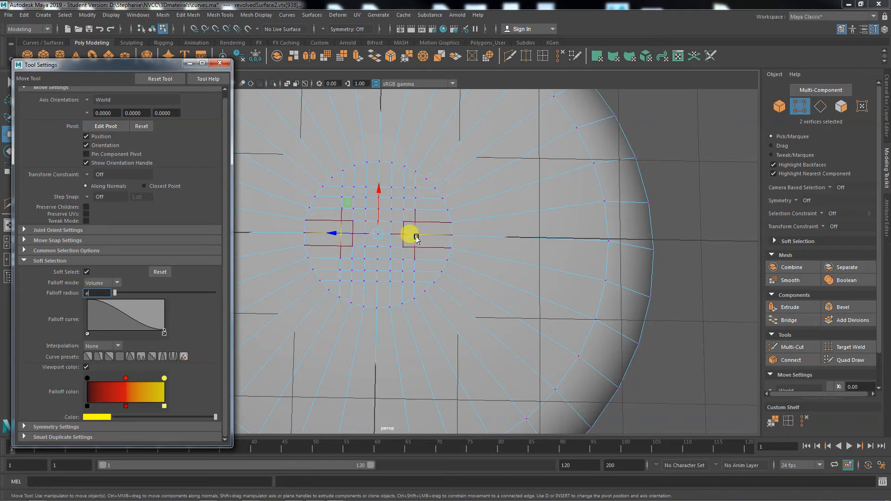
key(Return)
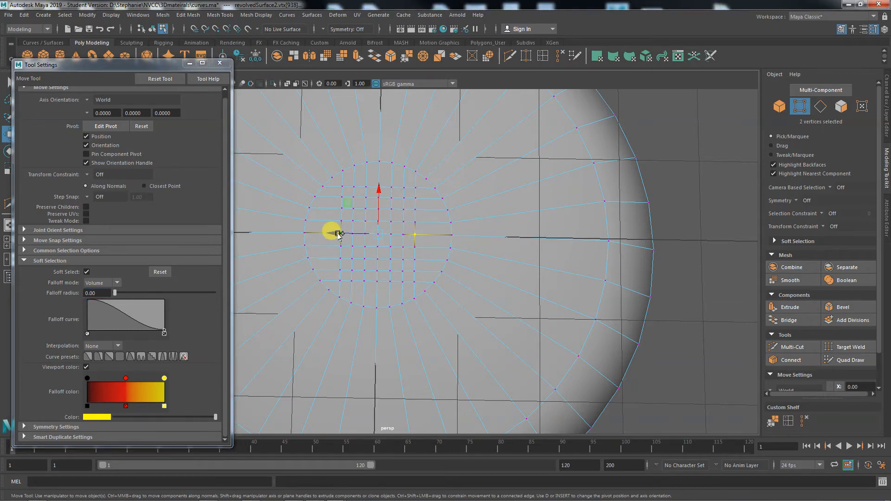
key(e)
key(r)
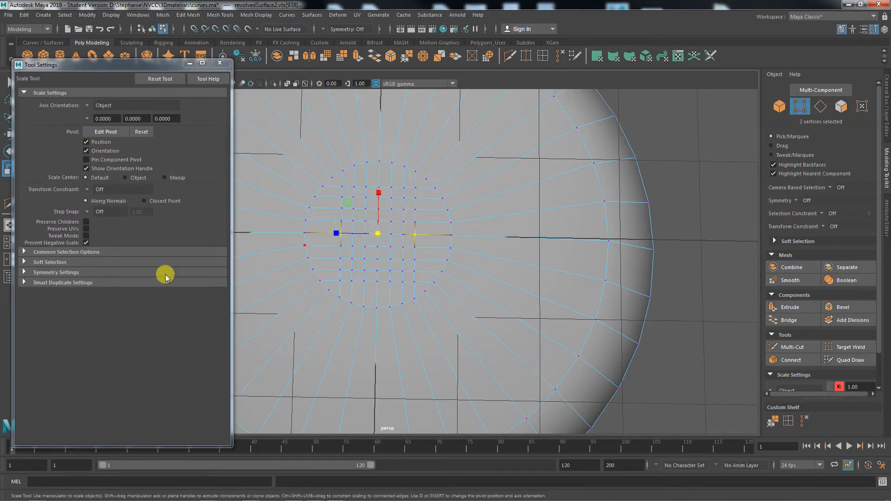
click(103, 263)
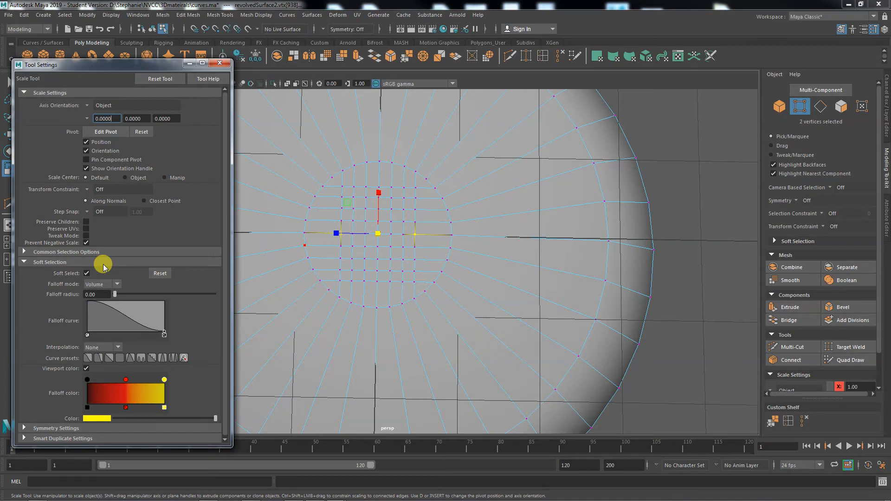
click(93, 294)
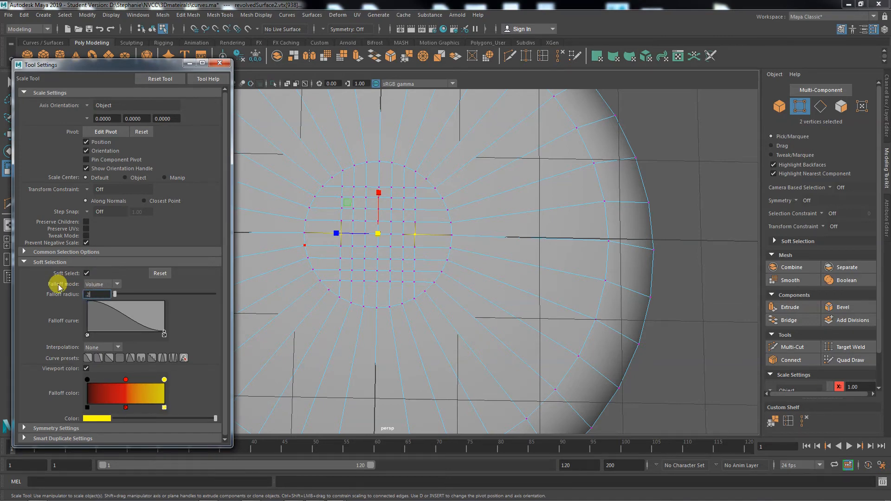
text(.2)
key(Return)
Set the soft selection falloff radius to 0.3 and scale the two selected grid vertices outward along Z
drag(335, 233, 330, 232)
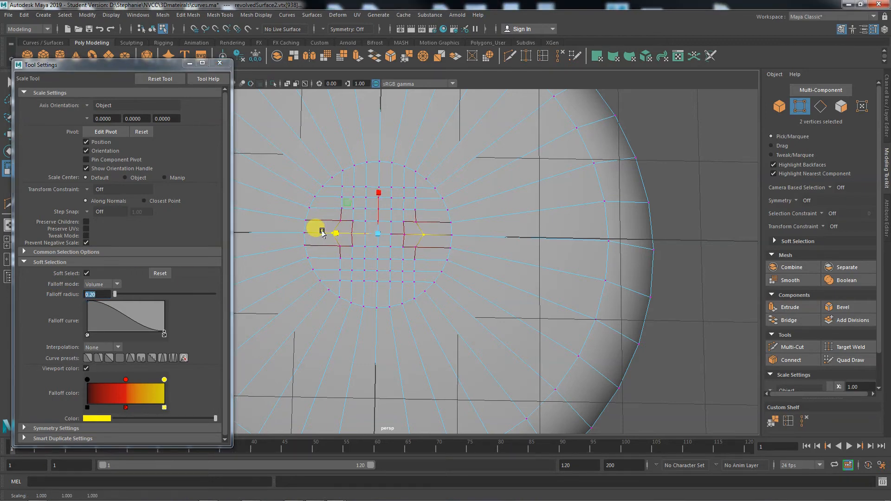
key(ctrl+z)
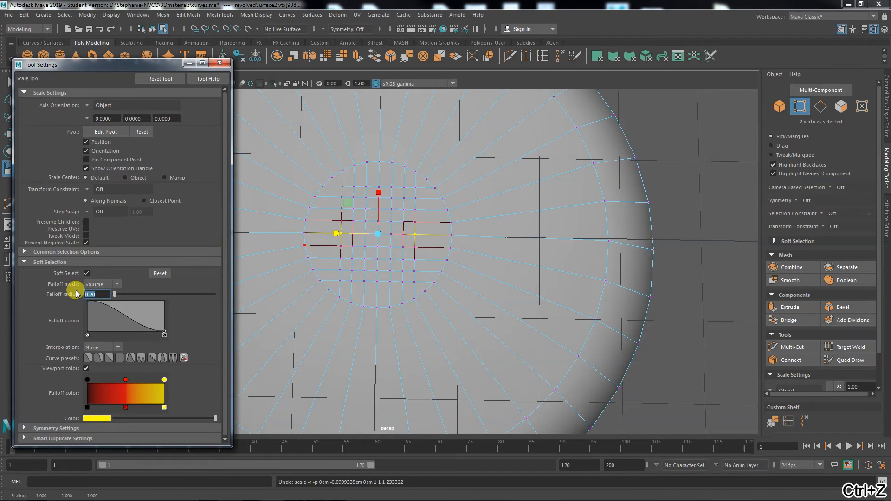
text(.3)
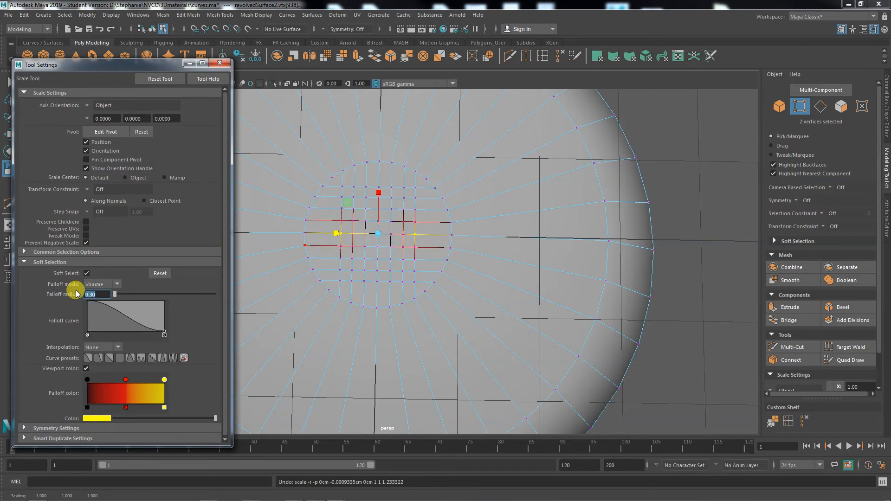
drag(335, 233, 325, 234)
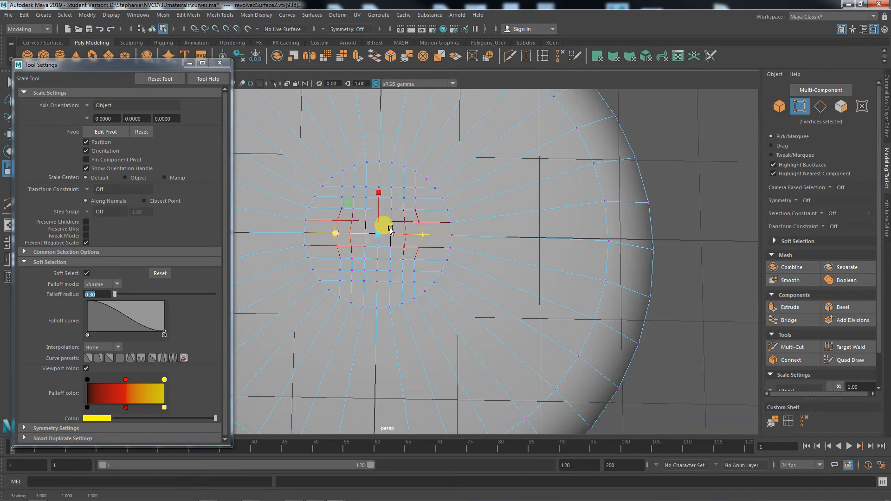
Add two more vertices on each outermost lengthwise edge to the selection and try scaling all six outward along Z
shift+click(419, 221)
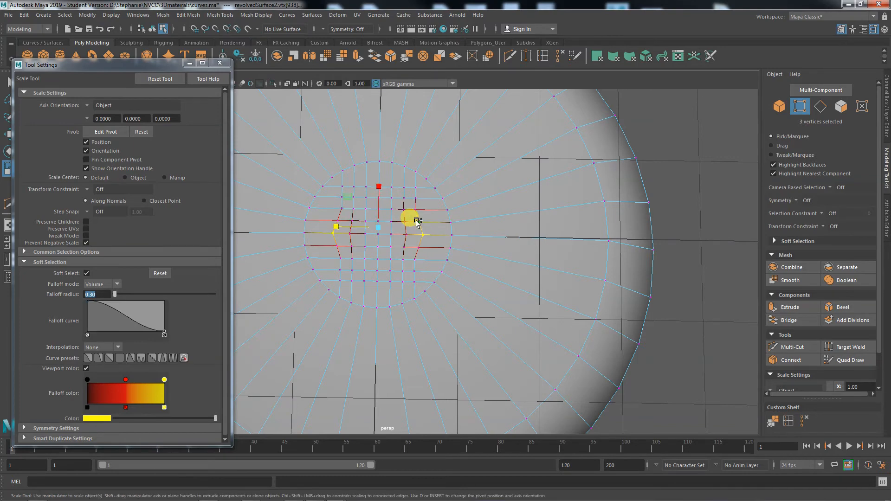
shift+click(415, 259)
shift+click(339, 253)
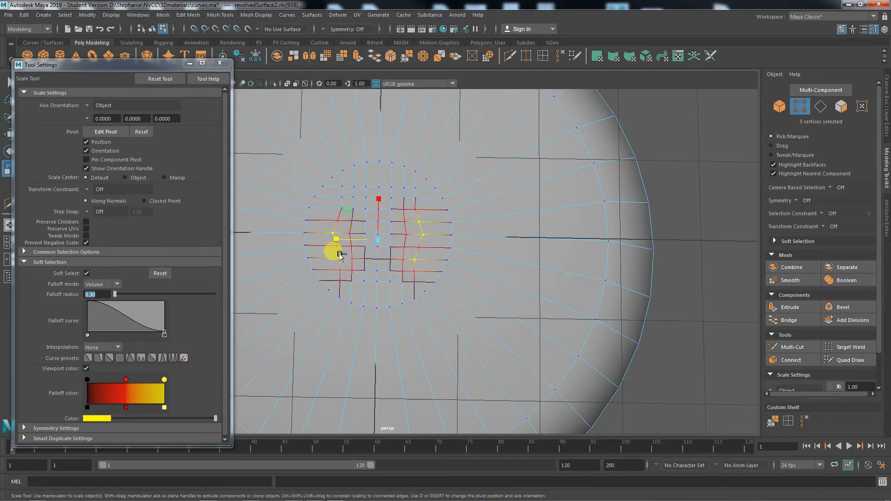
shift+click(338, 227)
drag(333, 239, 324, 238)
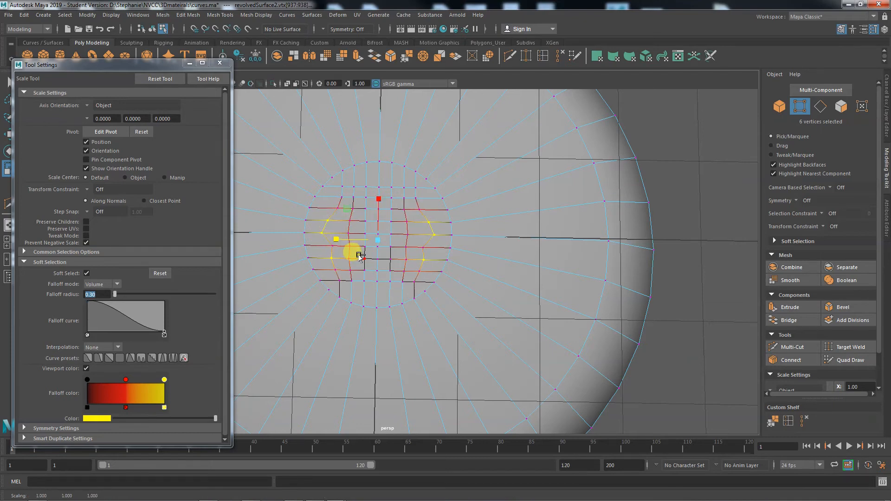
key(ctrl+z)
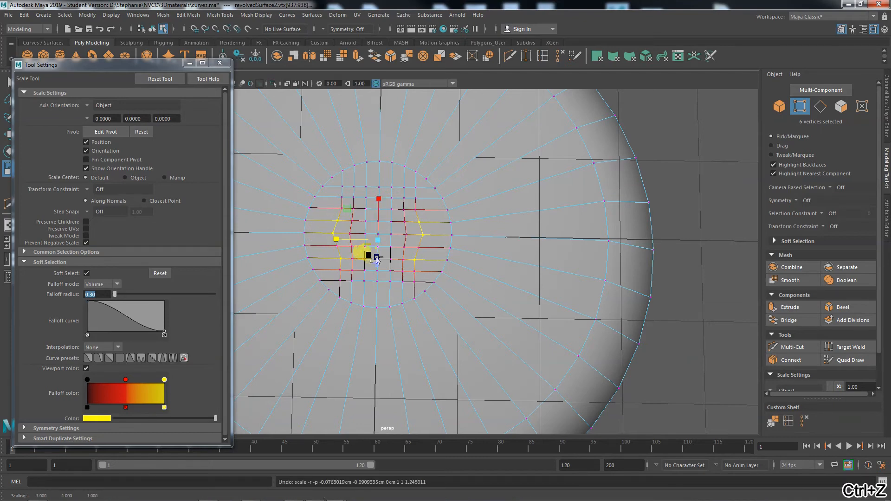
Correct the selection to the three adjacent middle vertices of each outermost lengthwise edge and scale them outward along Z
shift+click(414, 261)
shift+click(340, 259)
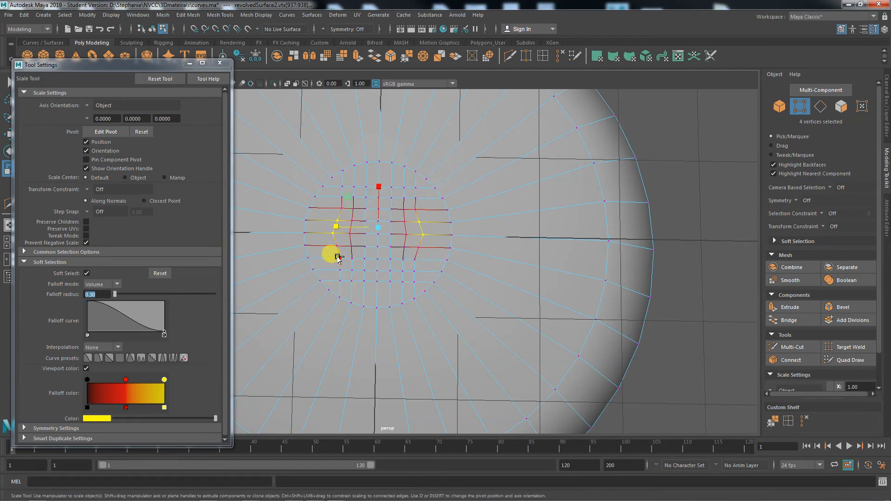
shift+click(335, 246)
shift+click(418, 246)
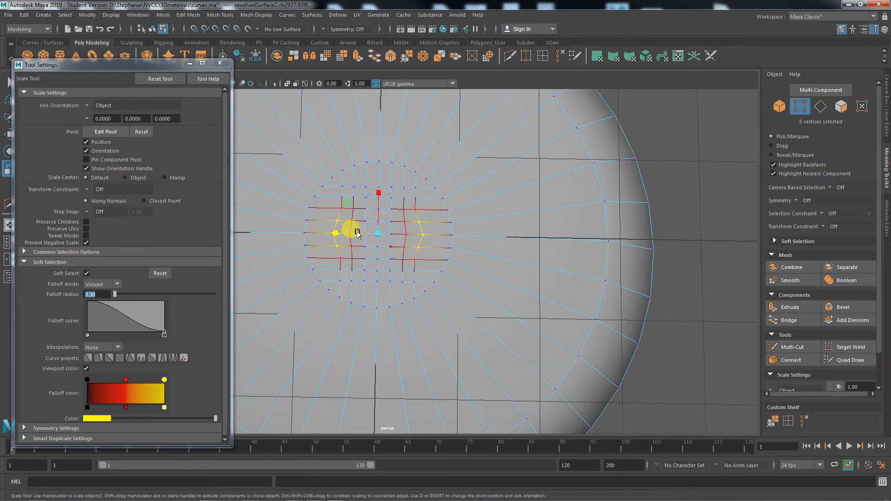
drag(335, 234, 332, 235)
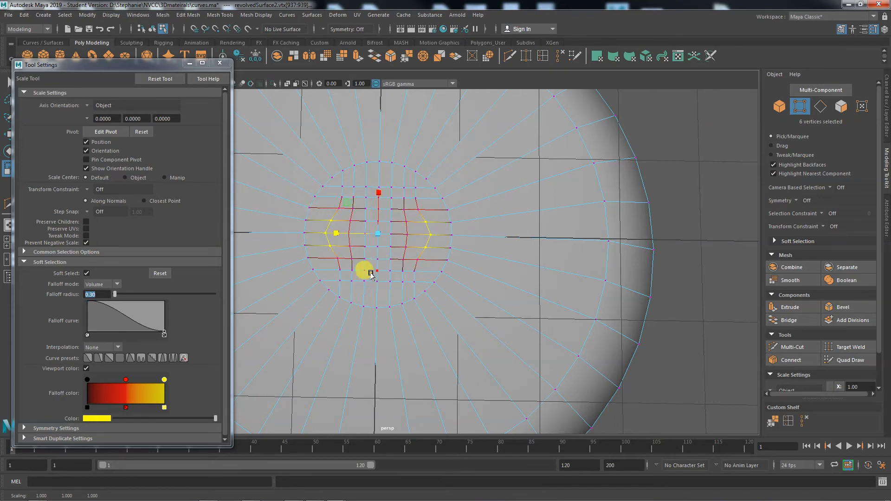
Select the middle vertices of the grid's uppermost and lowermost crosswise edges and scale them outward along X
click(374, 281)
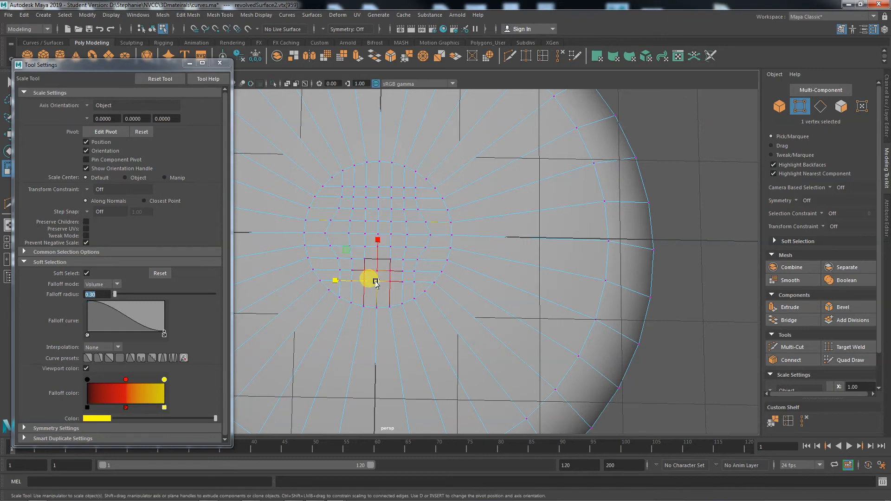
shift+click(376, 188)
mouse_move(376, 188)
mouse_down()
mouse_move(368, 249)
mouse_move(378, 194)
mouse_up()
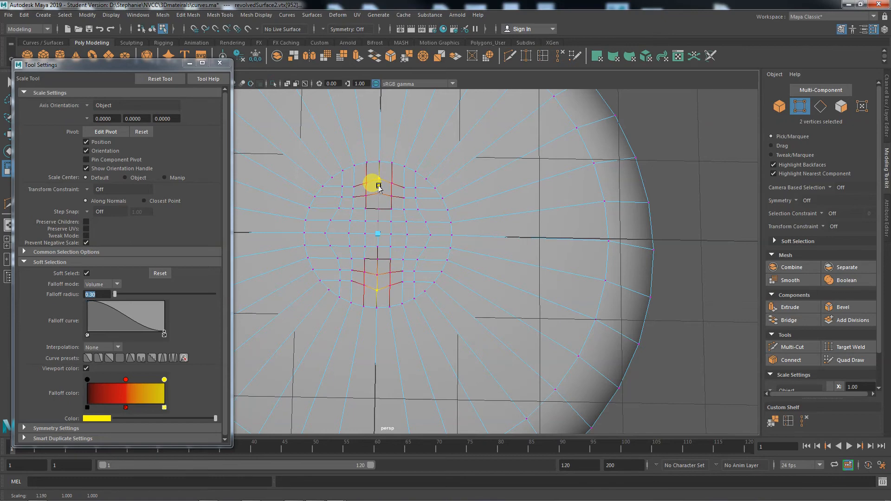
Extend the selection to three middle vertices on each of the two end crosswise edges and scale them outward along X
shift+click(366, 182)
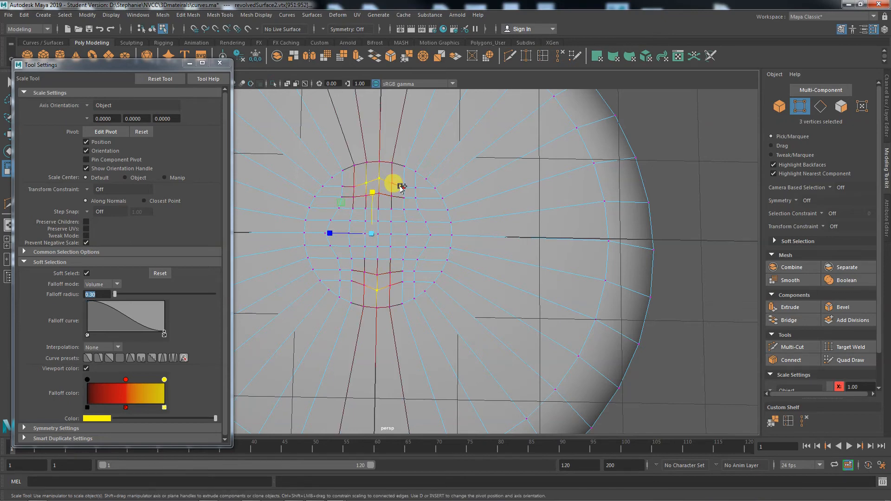
shift+click(389, 285)
shift+click(376, 290)
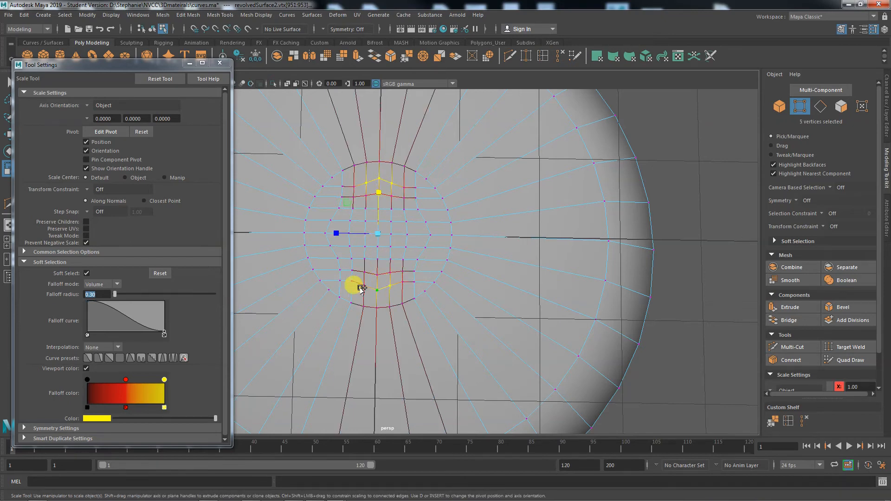
shift+click(378, 186)
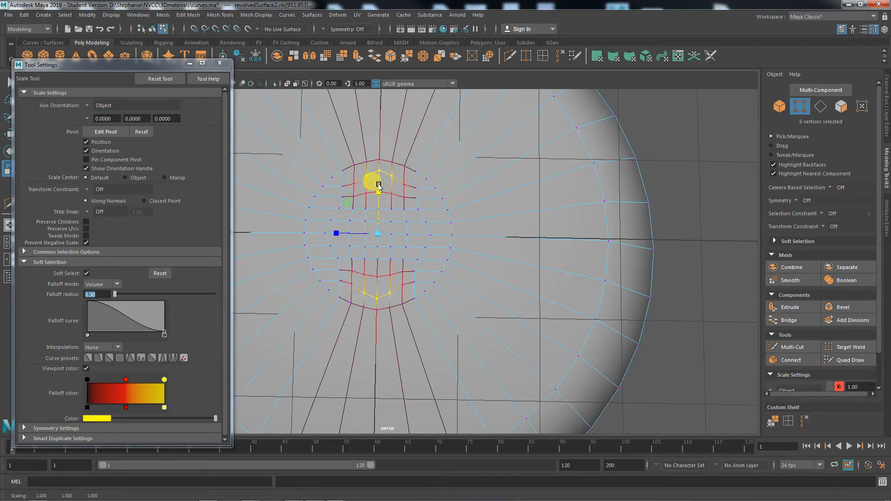
Extend the selection to five vertices on each of the two end crosswise edges and scale them outward along X
shift+click(402, 184)
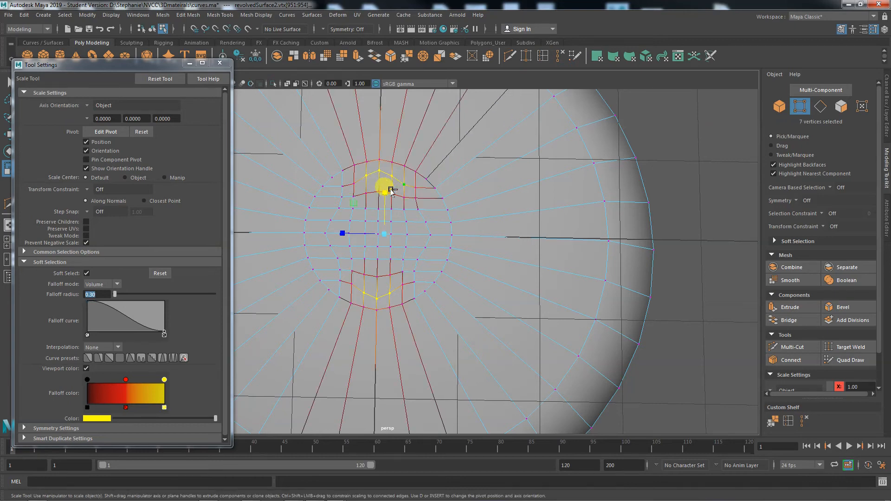
shift+click(354, 183)
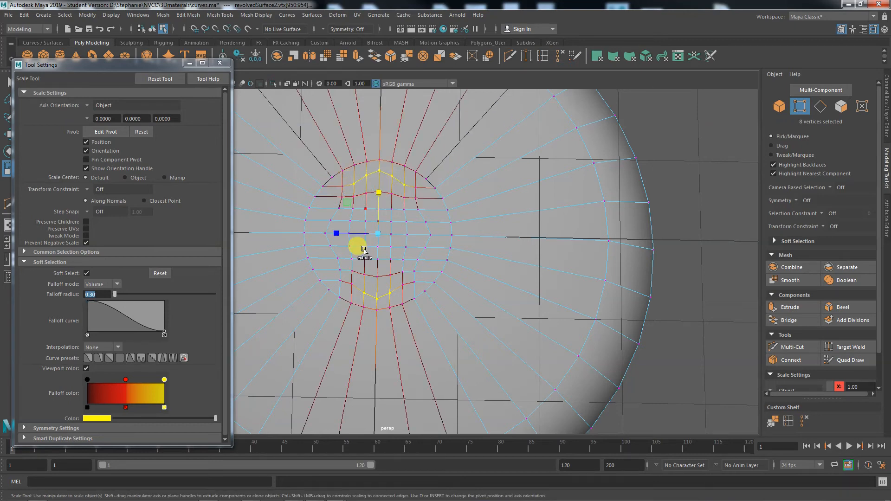
shift+click(351, 284)
shift+click(402, 284)
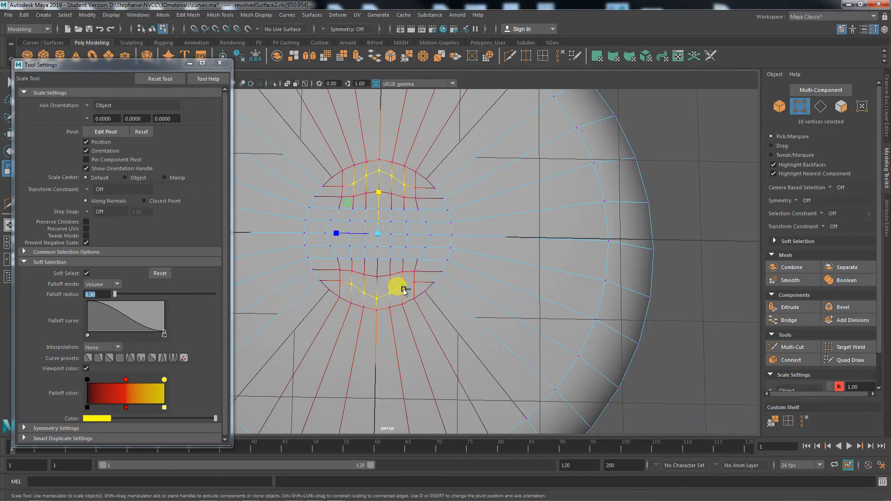
drag(377, 193, 377, 189)
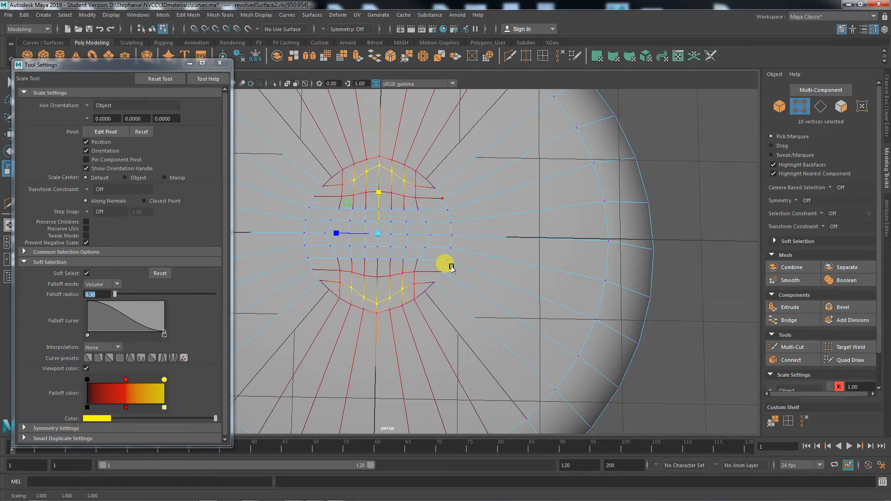
Close the tool settings, return to object mode and inspect the vase's base
click(219, 63)
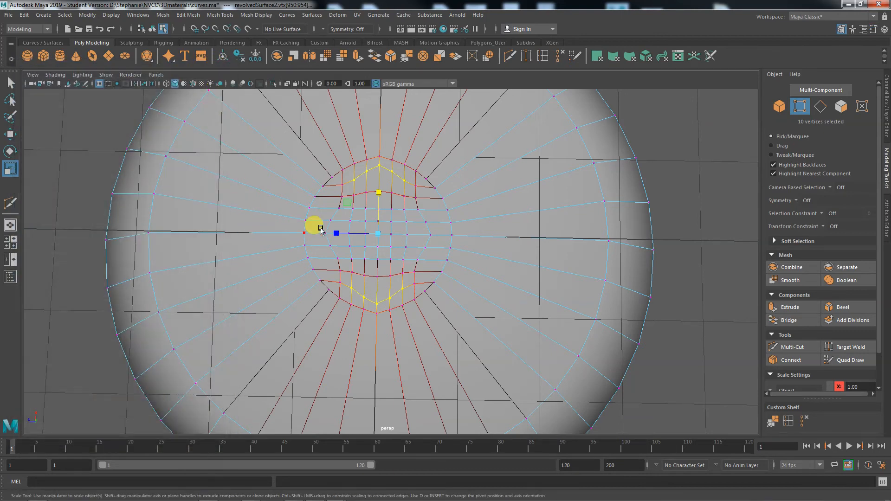
right_drag(357, 235, 378, 230)
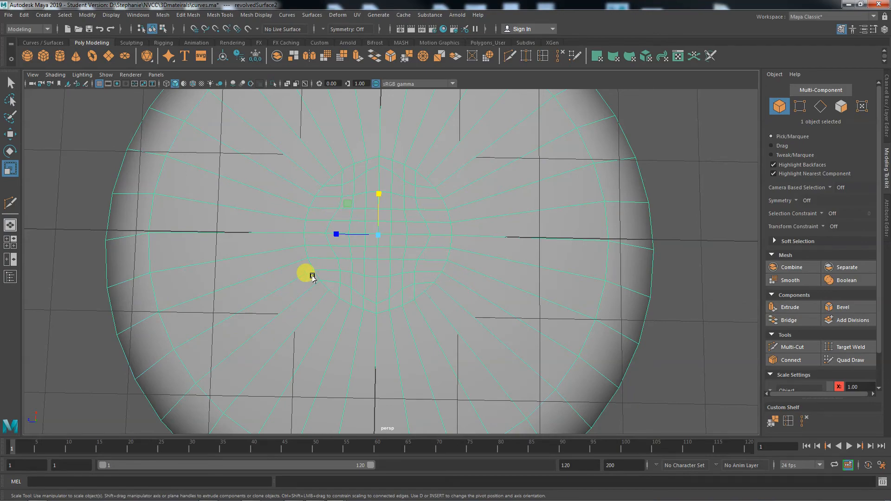
alt+drag(332, 271, 426, 264)
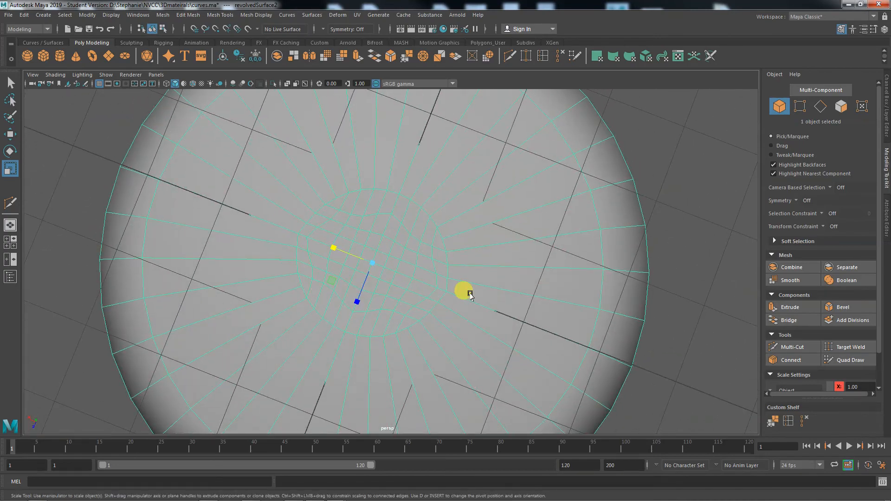
alt+right_drag(470, 294, 285, 282)
alt+drag(397, 288, 426, 333)
Select only the smaller, densely meshed vase and activate the Move tool
right_click(422, 299)
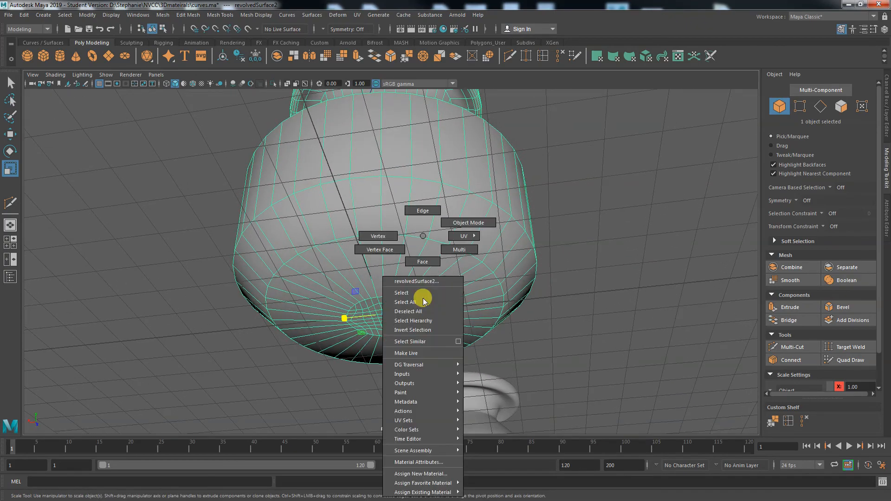
alt+drag(521, 321, 370, 334)
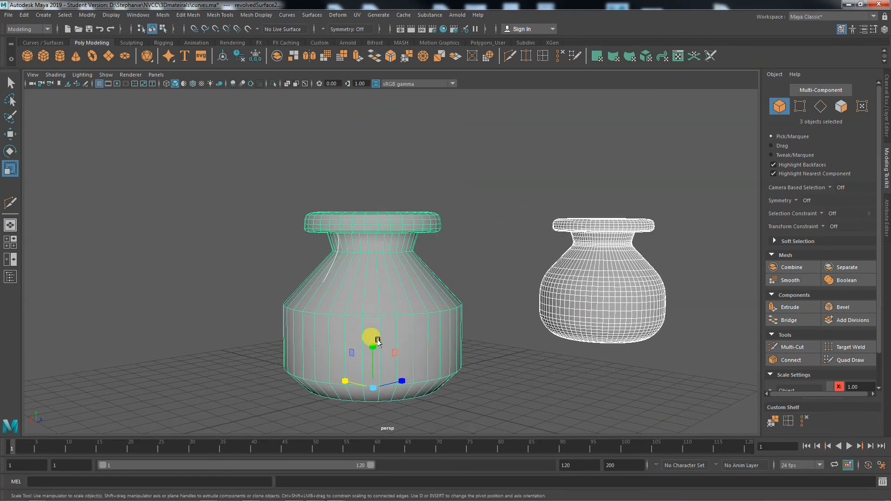
alt+right_drag(555, 312, 461, 351)
alt+middle_drag(461, 351, 401, 322)
click(430, 312)
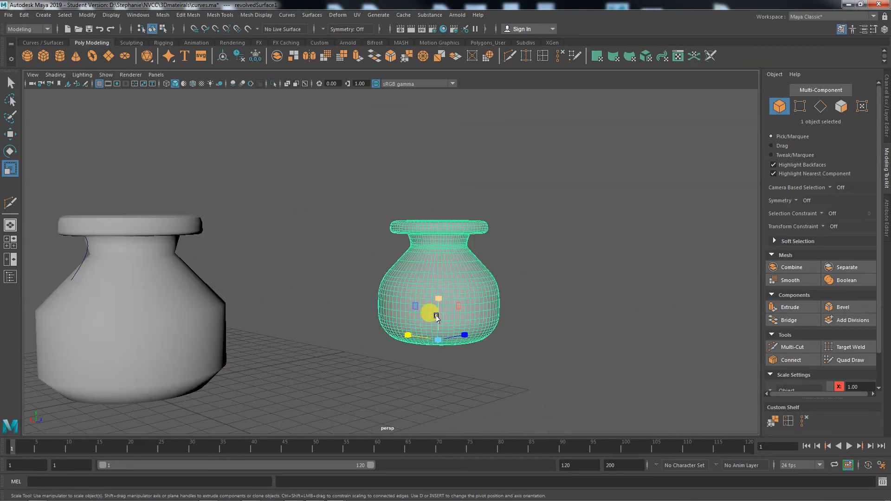
key(w)
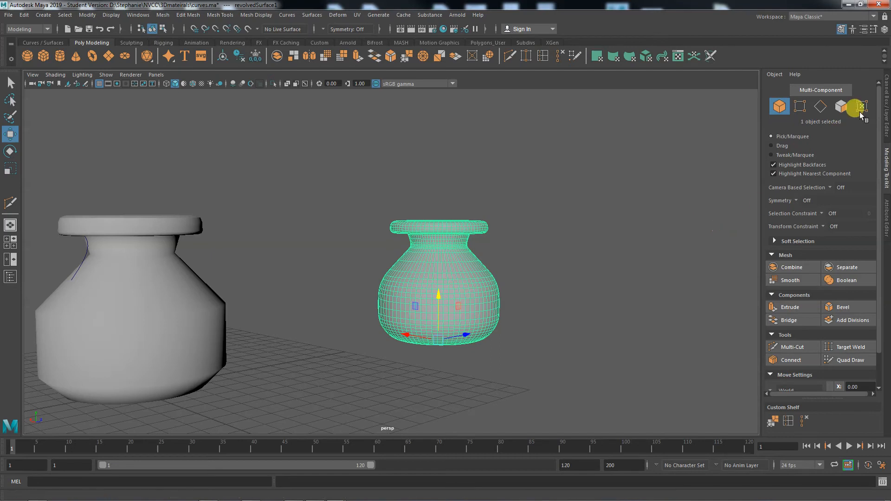
Show the densely meshed vase's attributes and look through its connected nodes
click(886, 107)
click(886, 204)
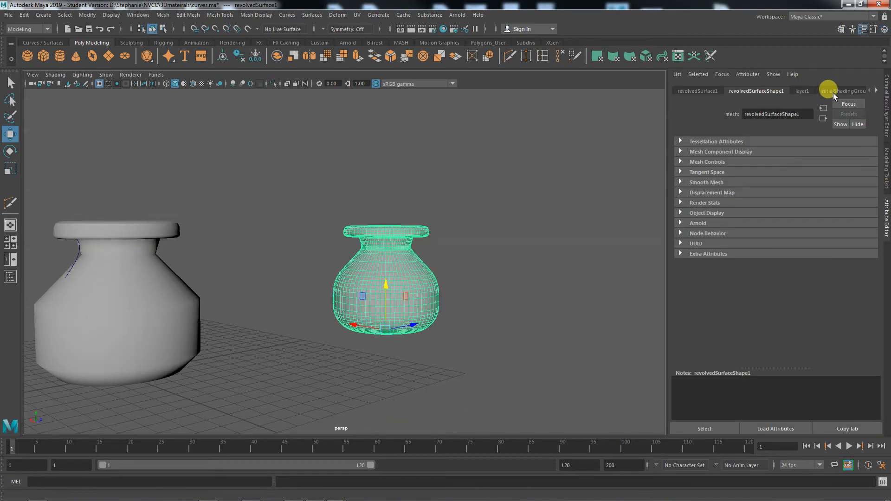
click(876, 91)
click(876, 90)
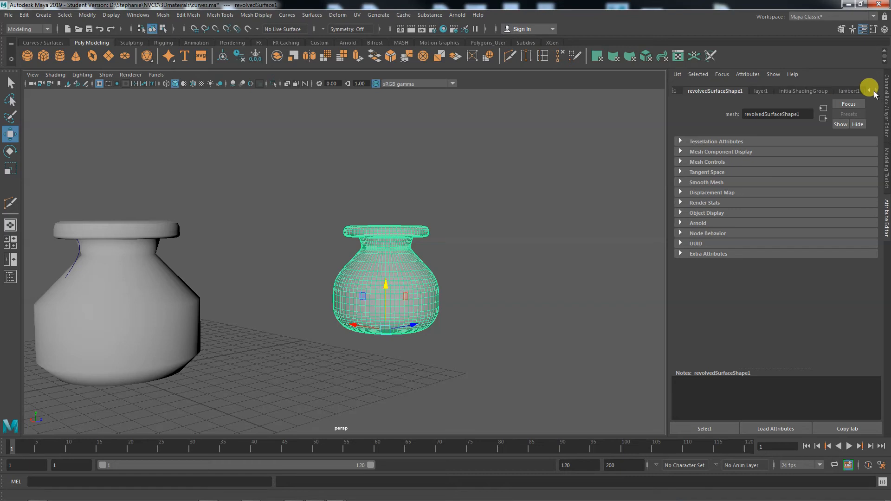
click(869, 91)
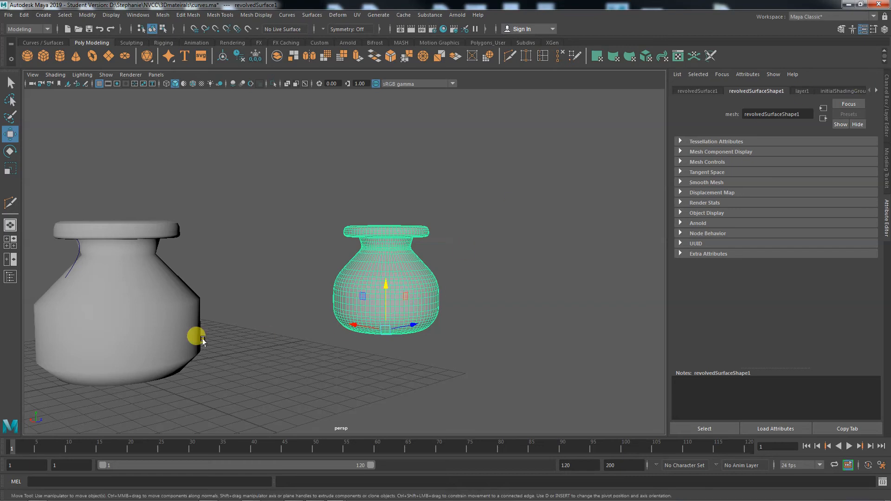
Select the coarser vase on the grid and apply Smooth to its mesh with 1 division
click(157, 331)
click(886, 172)
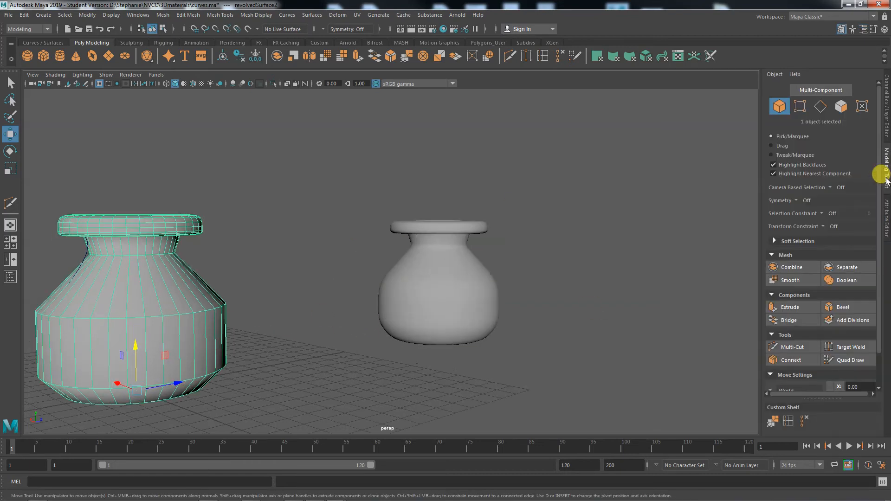
click(781, 281)
click(441, 383)
alt+drag(402, 388, 375, 399)
alt+drag(354, 370, 478, 396)
click(367, 301)
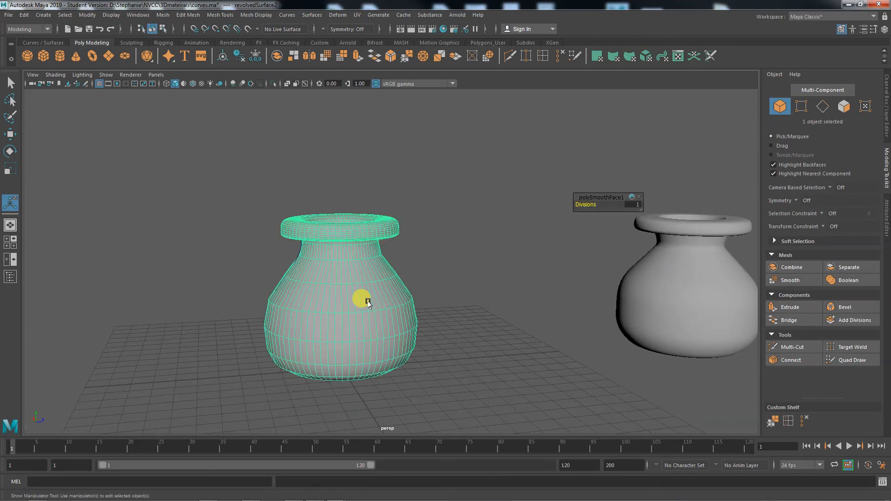
Move the smoothed vase off the profile curve, about 6.5 cm along Z and 20 cm along X
key(w)
drag(377, 358, 502, 371)
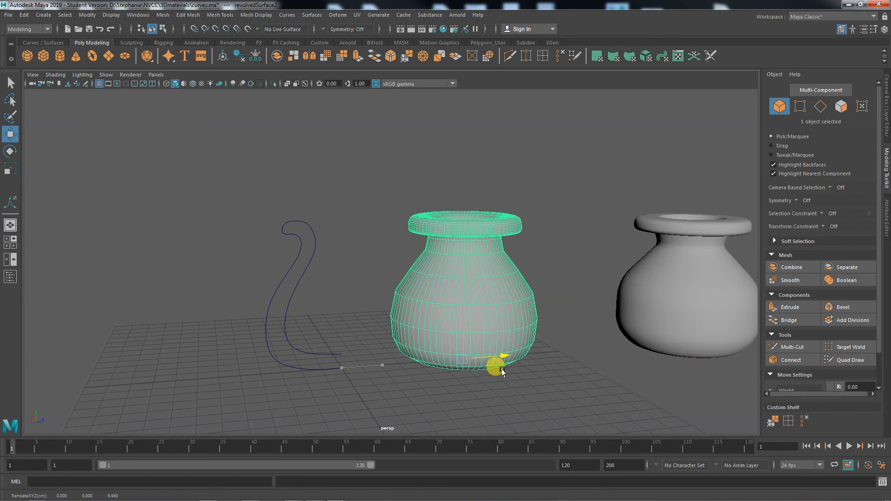
drag(502, 371, 504, 371)
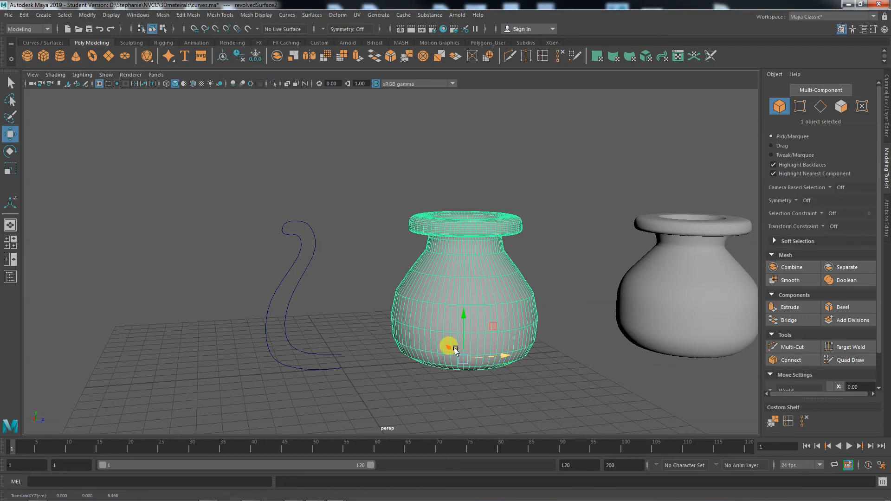
drag(447, 346, 368, 272)
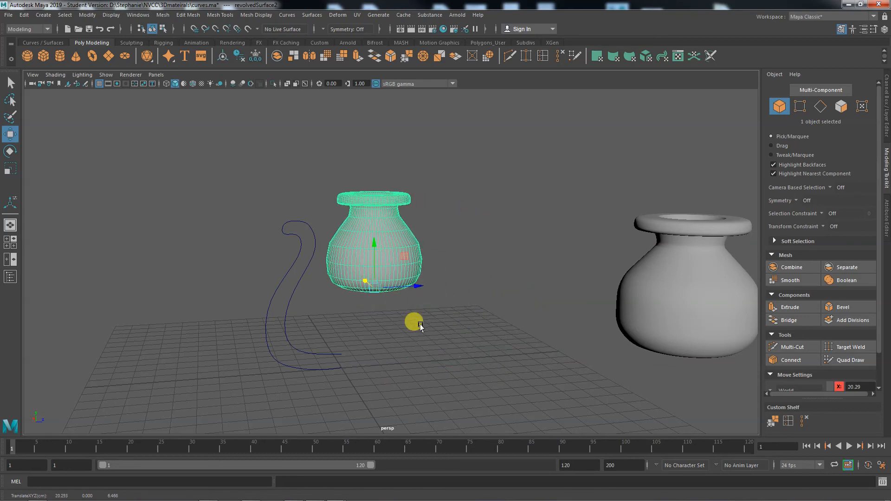
Try moving a single control vertex of the profile curve along Z, and undo the move
click(287, 302)
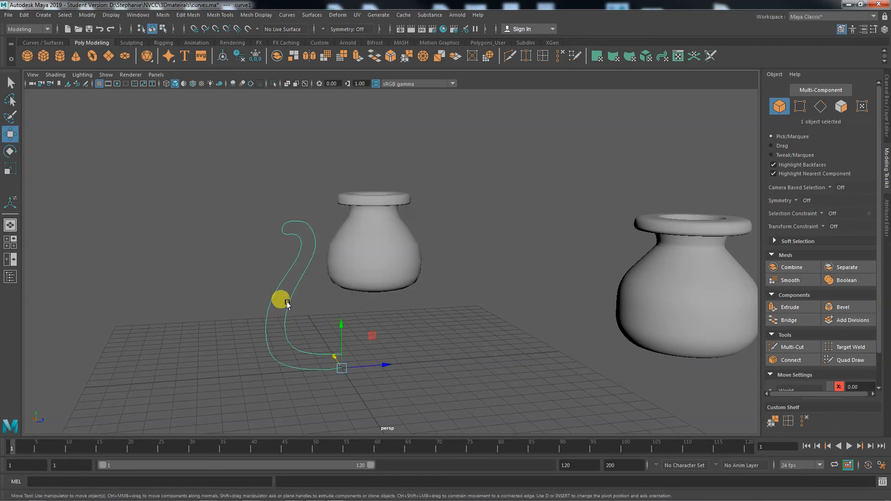
right_drag(287, 303, 229, 260)
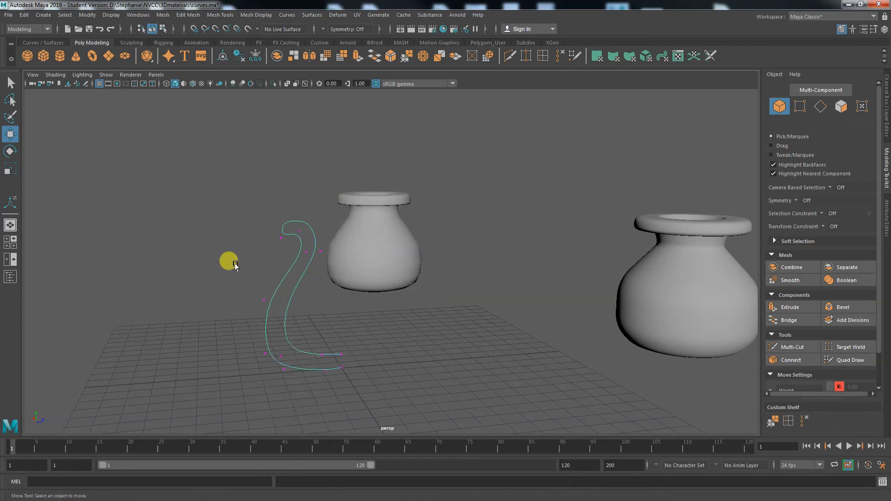
drag(249, 292, 270, 293)
key(ctrl+z)
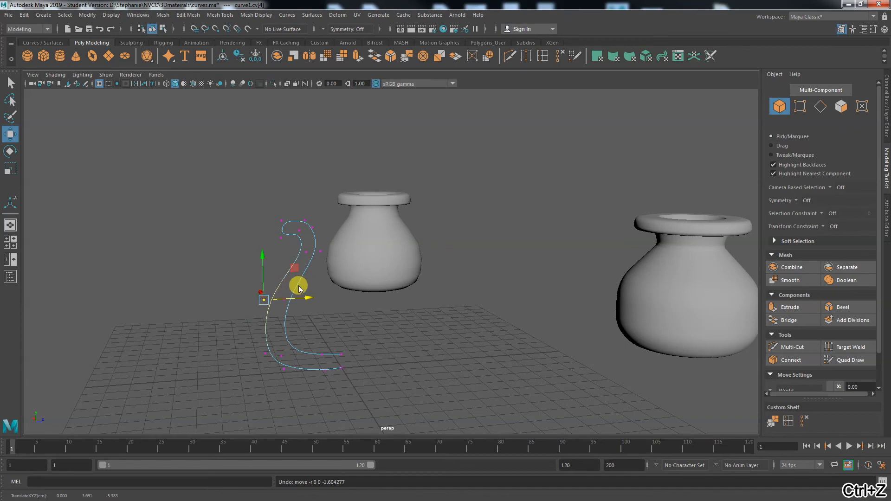
Return to object mode, select the smoothed vase and look through its history nodes up to the revolve node's attributes
right_drag(293, 269, 372, 255)
click(371, 255)
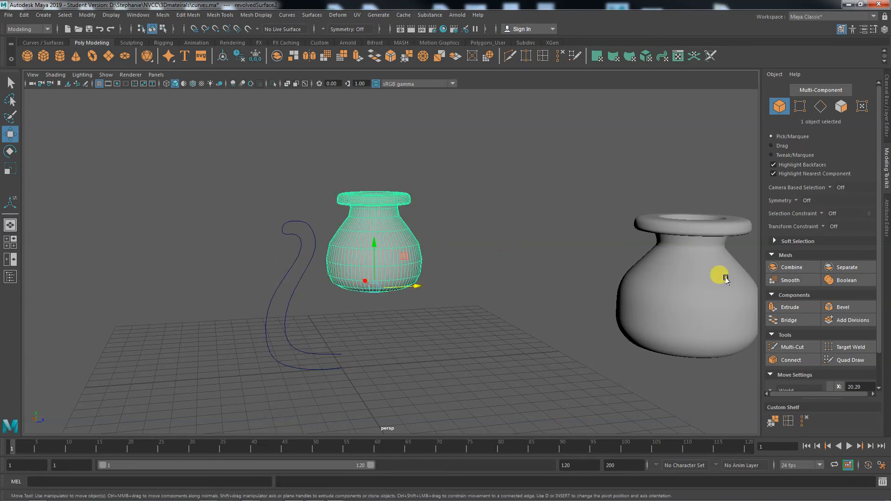
click(886, 226)
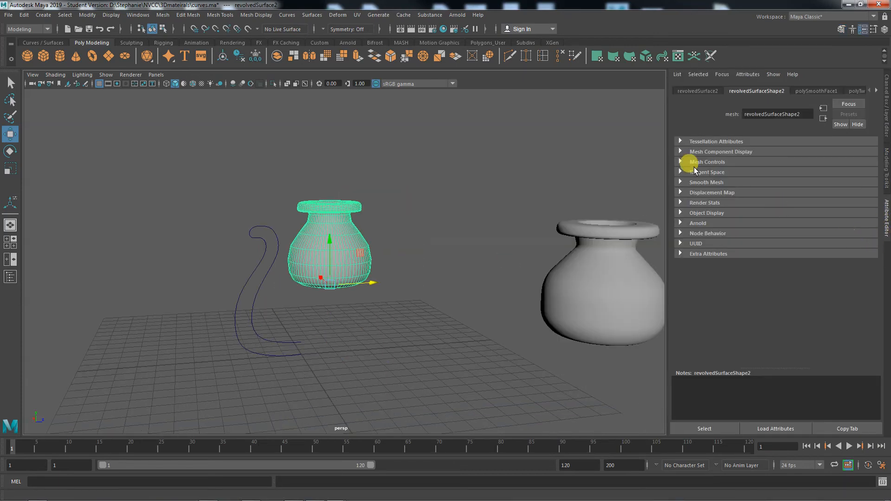
click(876, 91)
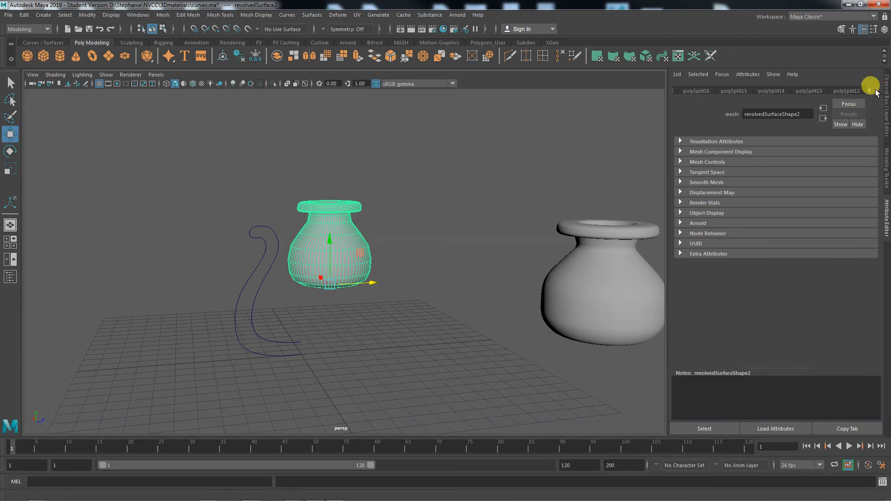
click(876, 91)
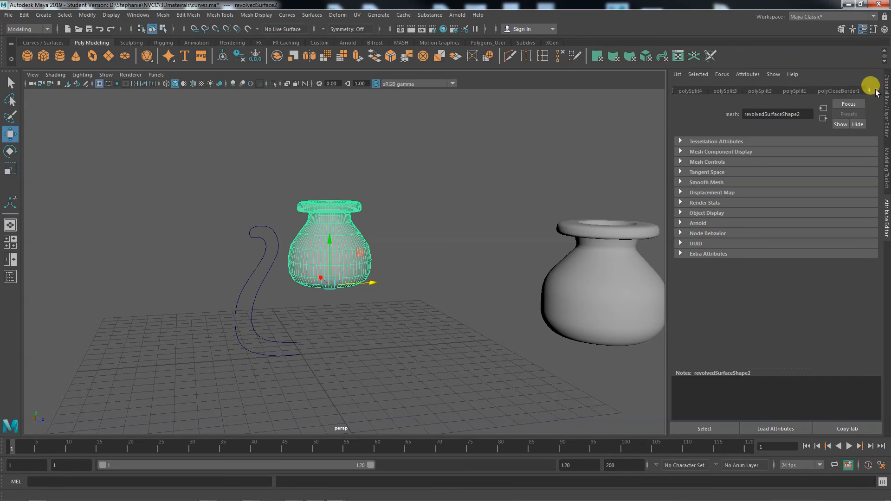
click(877, 91)
click(876, 92)
click(757, 91)
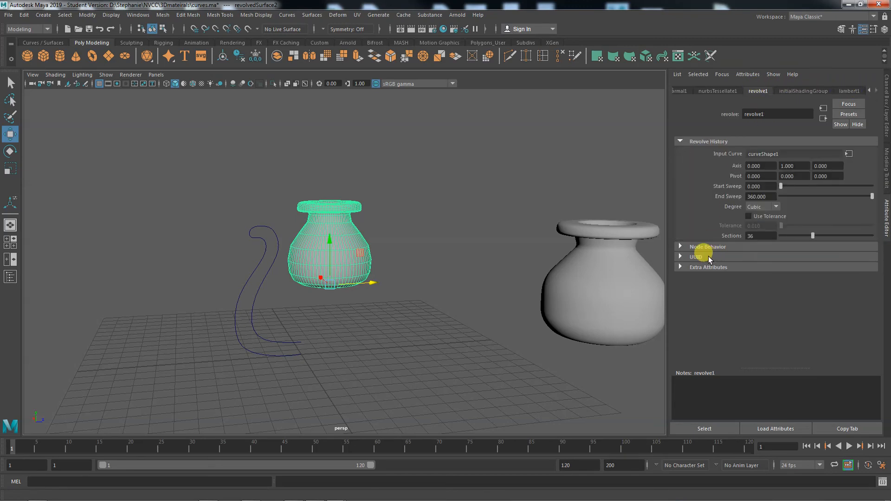
Undo the recent selections, the vase's moves and its smoothing
key(ctrl+z)
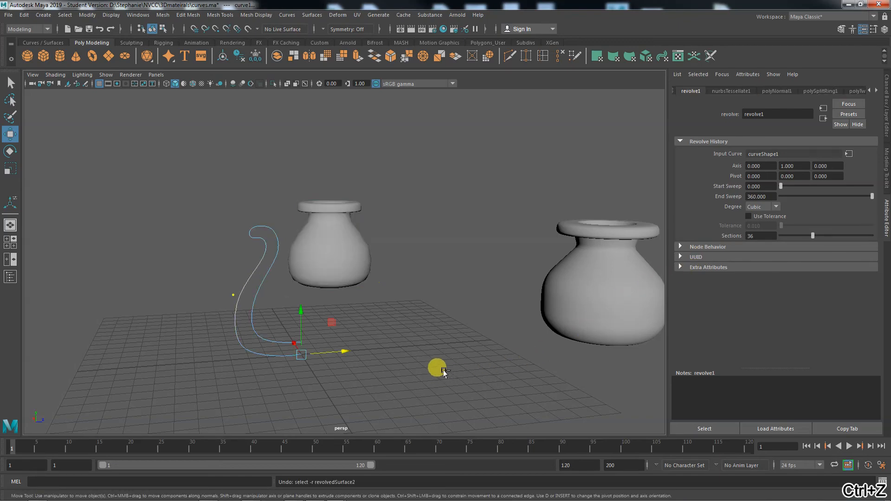
key(ctrl+z)
key(ctrl+z)
key(ctrl+z)
key(ctrl+z)
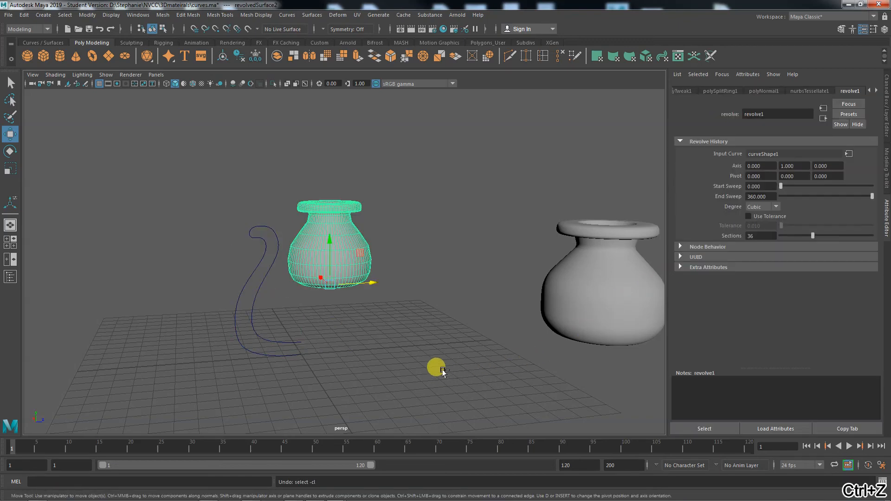
key(ctrl+z)
key(ctrl+z)
key(ctrl+z)
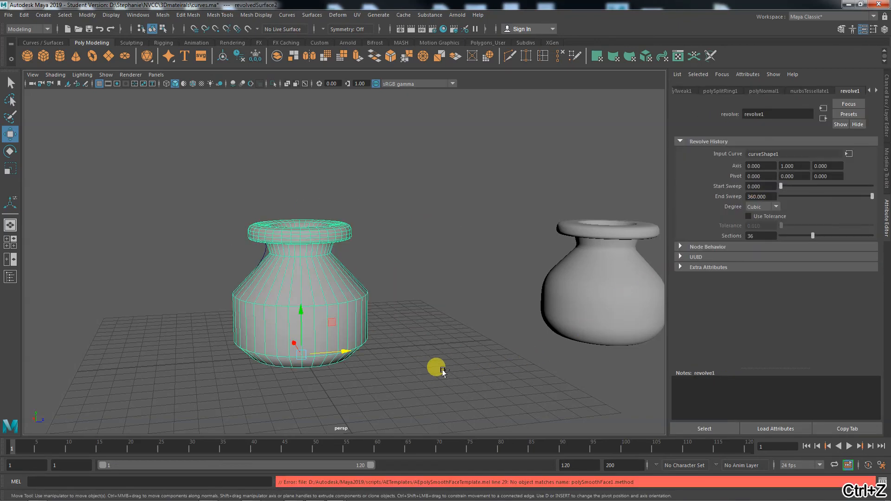
Delete the coarser vase's construction history and move the vase about 8.4 cm along Z, off the profile curve
click(437, 369)
click(314, 309)
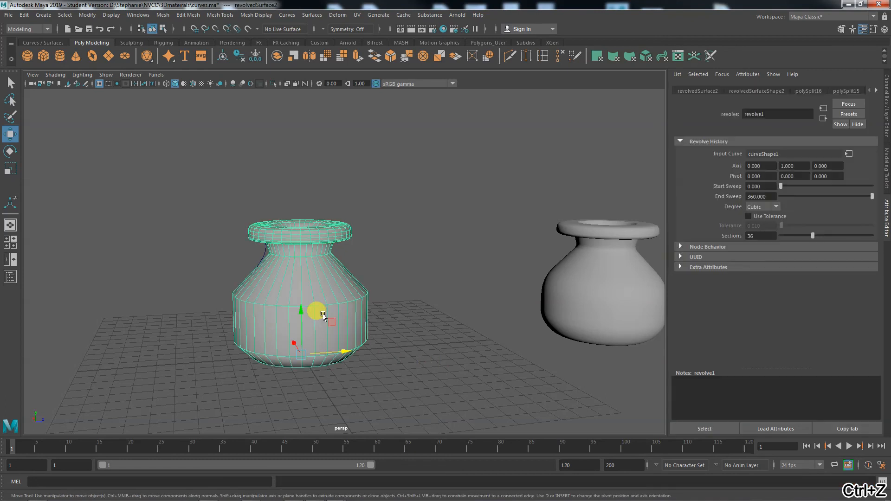
click(24, 14)
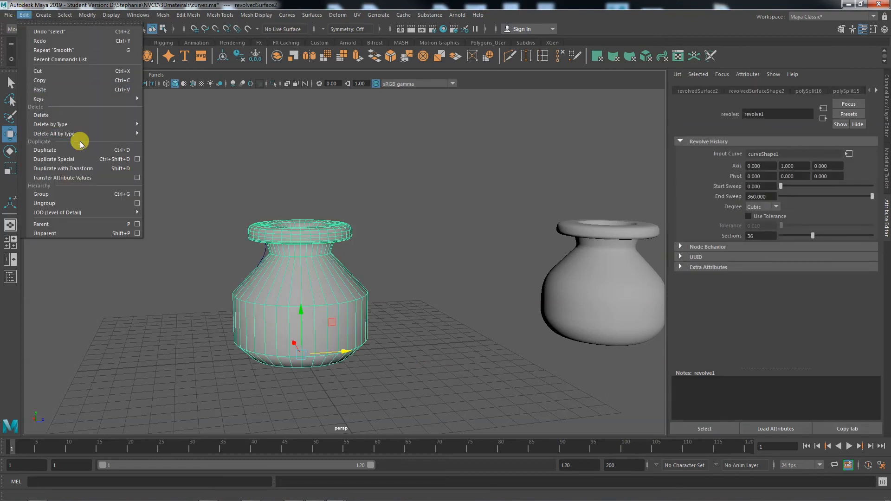
mouse_move(79, 123)
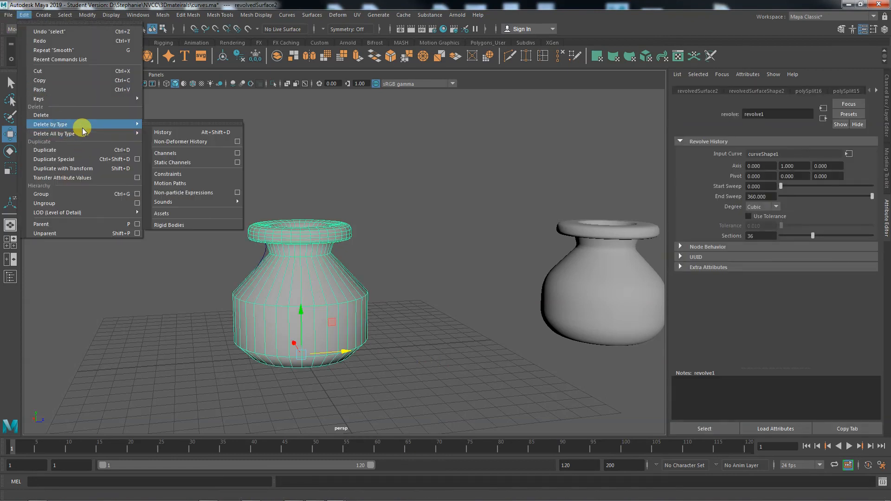
click(163, 133)
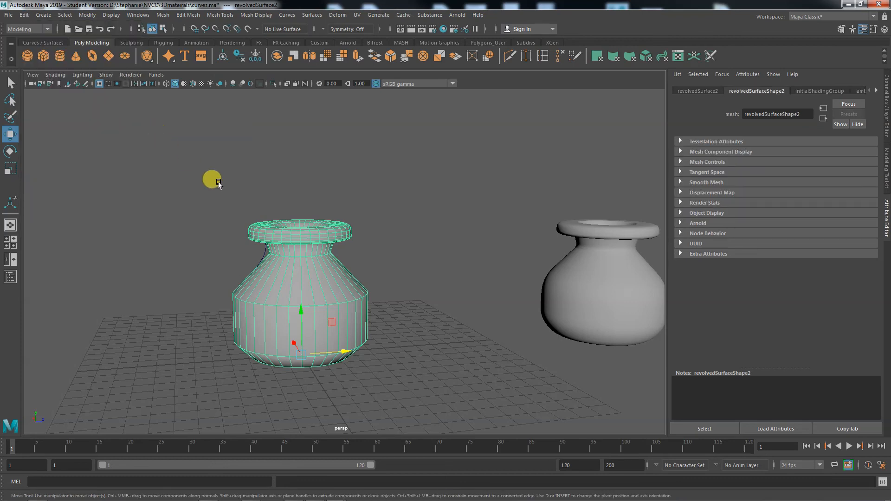
drag(343, 353, 480, 341)
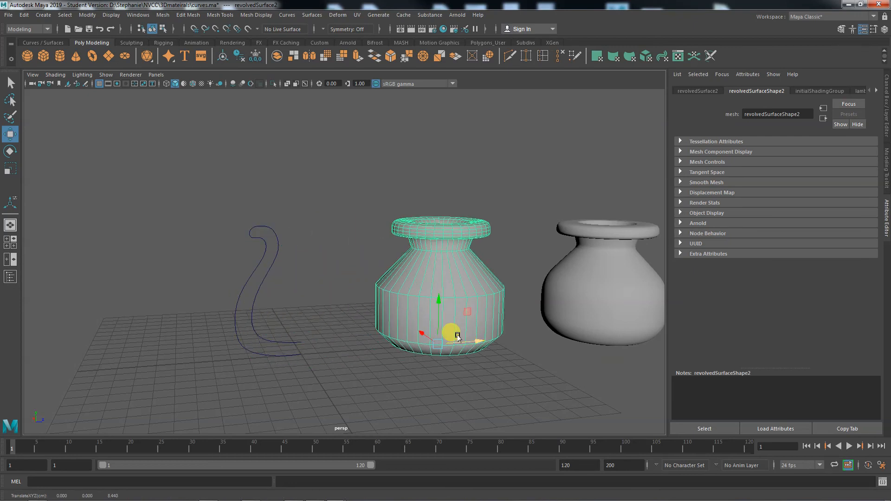
Try moving the whole profile curve along Z to test its independence from the vase, and undo the move
click(279, 343)
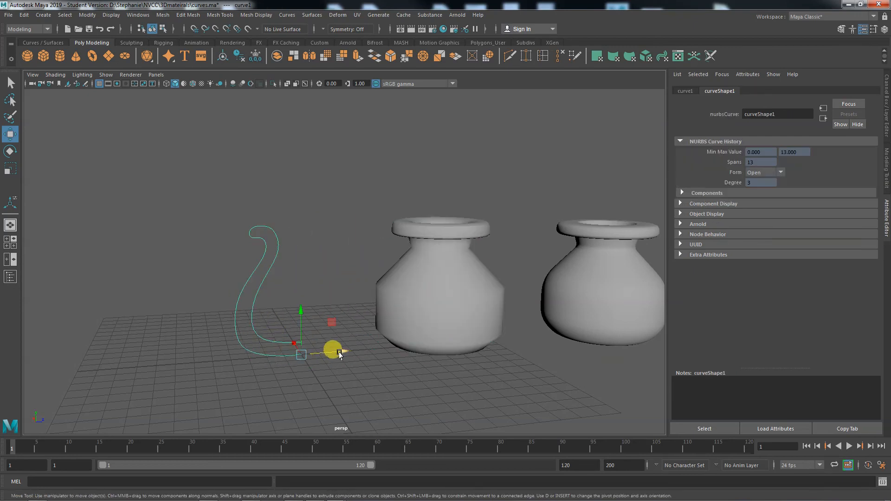
drag(334, 349, 305, 359)
key(ctrl+z)
key(ctrl+z)
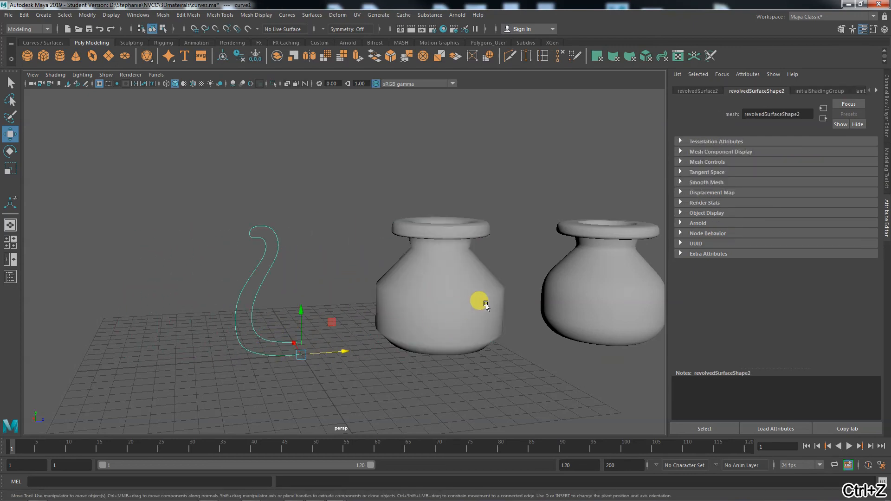
Move the coarser vase about 24.5 cm along X, behind the profile curve, and select the curve
drag(417, 333, 345, 237)
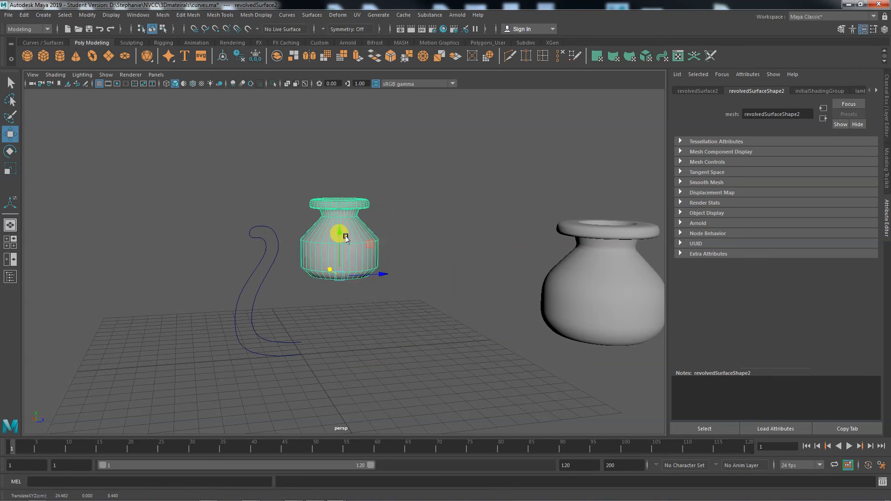
click(644, 294)
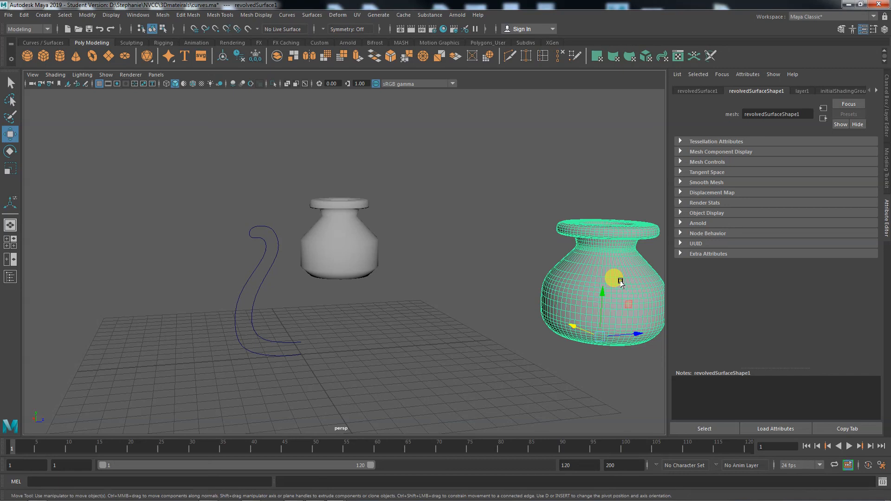
click(275, 258)
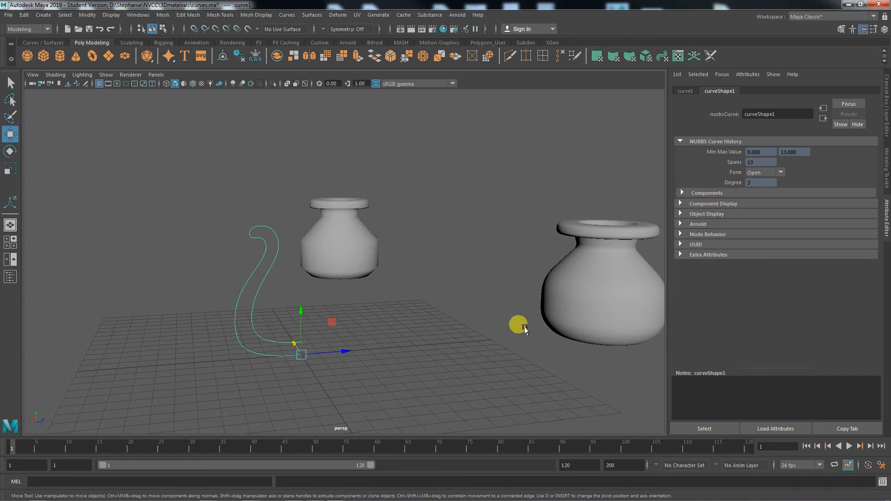
Examine the densely meshed vase's rim and interior from above and from the side, and clear the selection
alt+drag(519, 328, 527, 356)
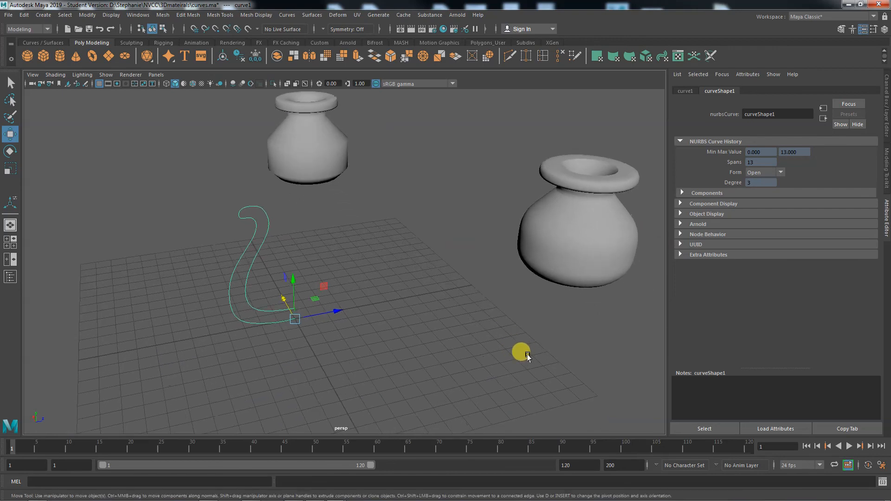
alt+middle_drag(527, 356, 278, 384)
alt+right_drag(279, 384, 461, 382)
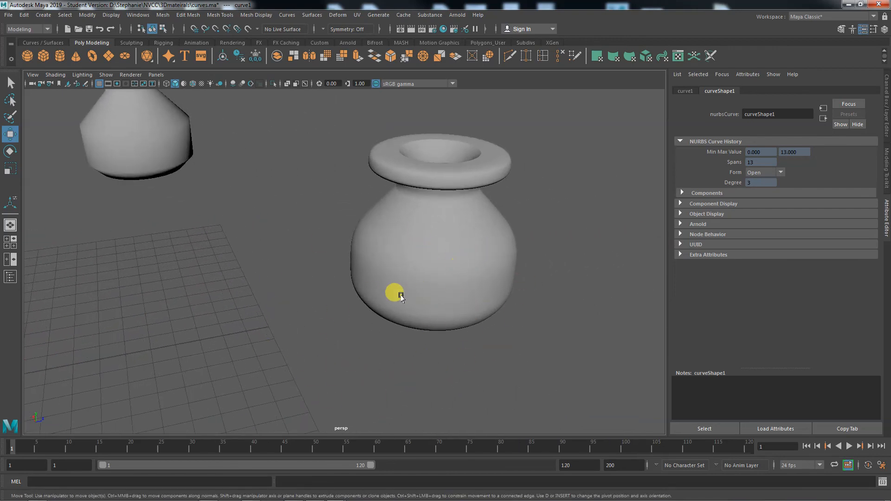
mouse_move(435, 323)
alt+mouse_down()
mouse_move(420, 342)
mouse_move(422, 320)
alt+mouse_up()
alt+middle_drag(420, 321, 318, 412)
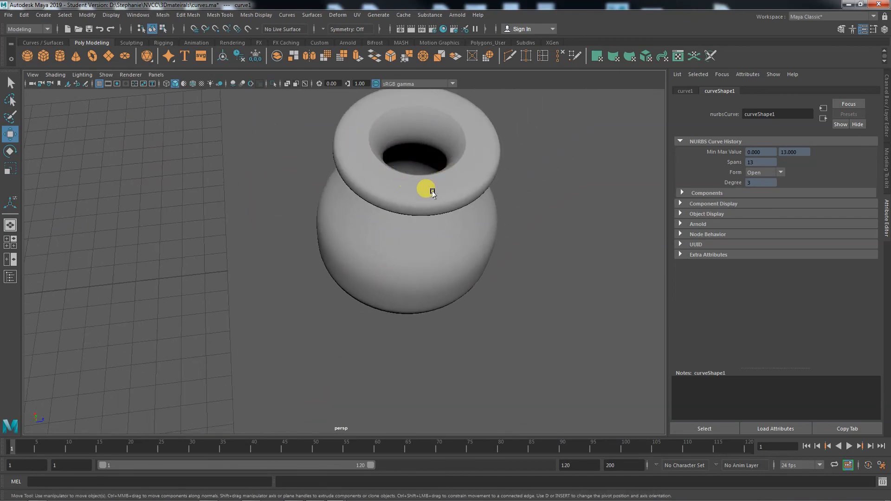
click(371, 121)
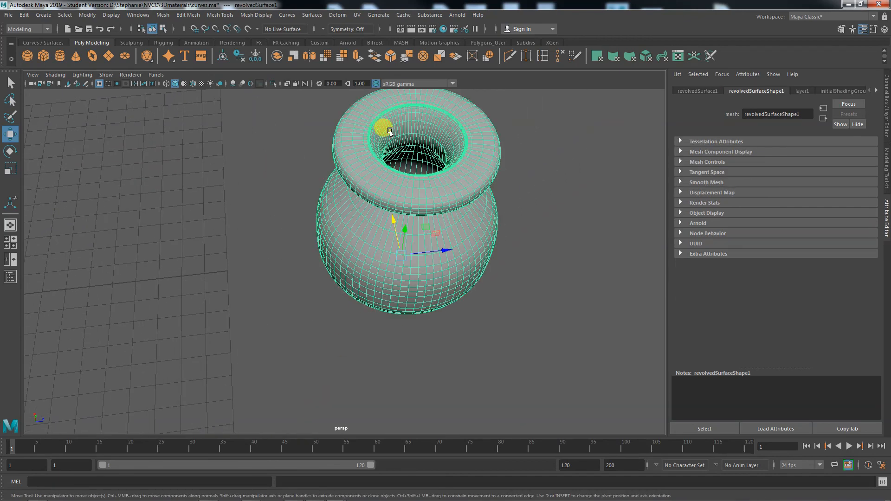
click(251, 305)
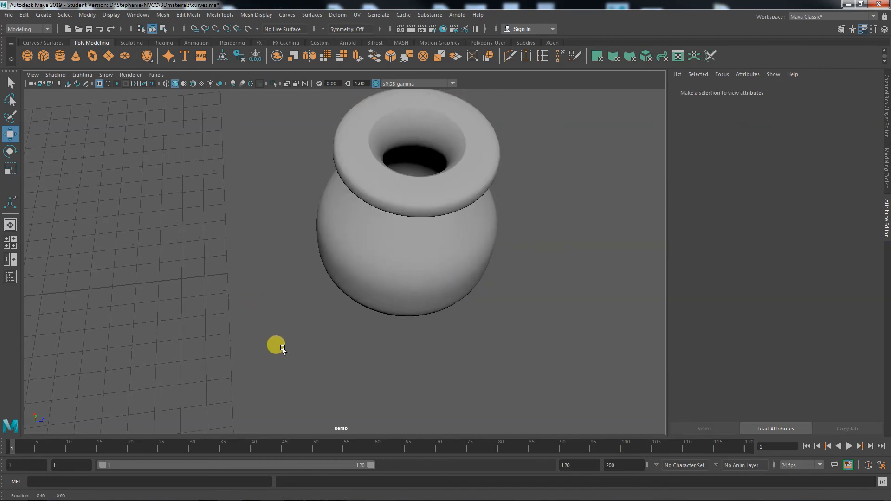
alt+drag(281, 348, 280, 316)
alt+middle_drag(437, 366, 416, 303)
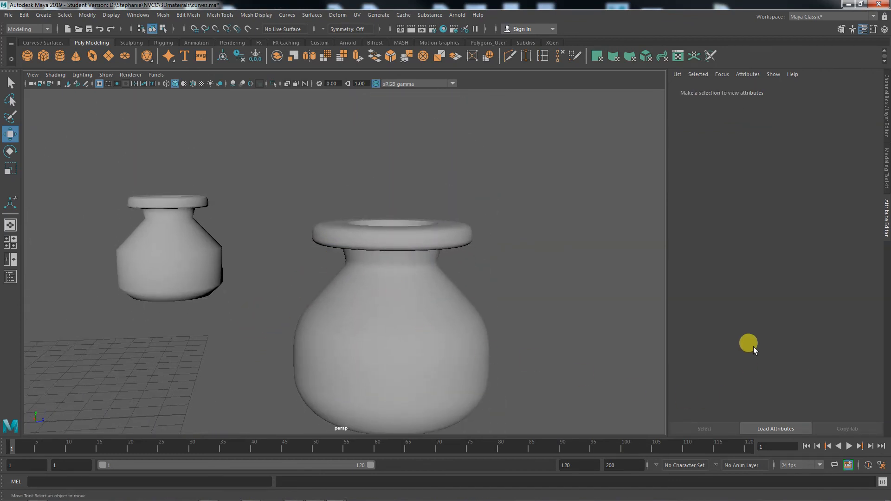
Set the display type of layer1, which holds the densely meshed vase, to Template
click(886, 105)
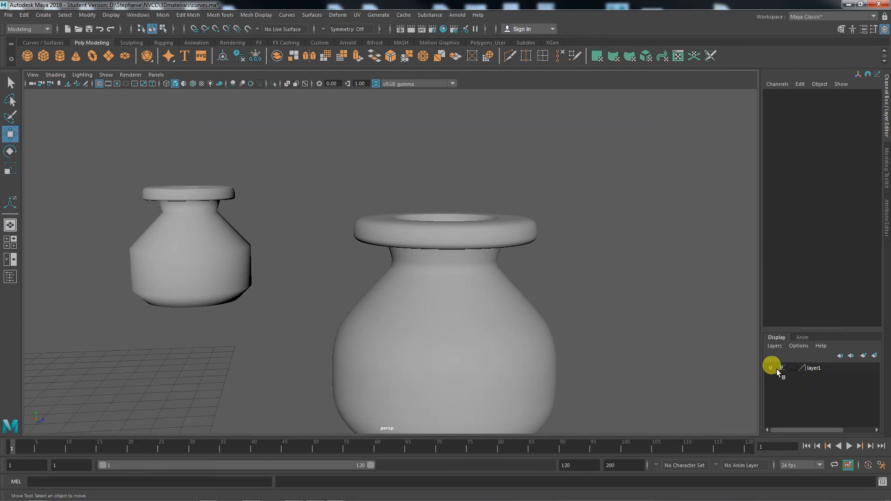
click(791, 368)
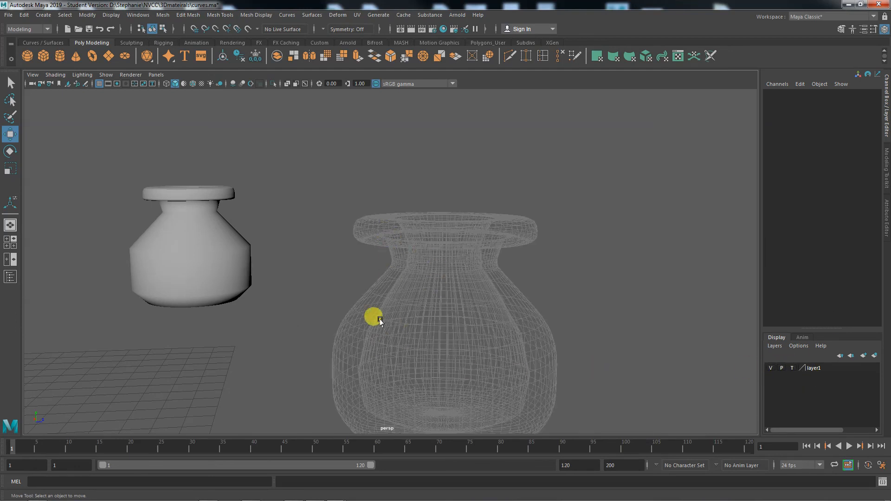